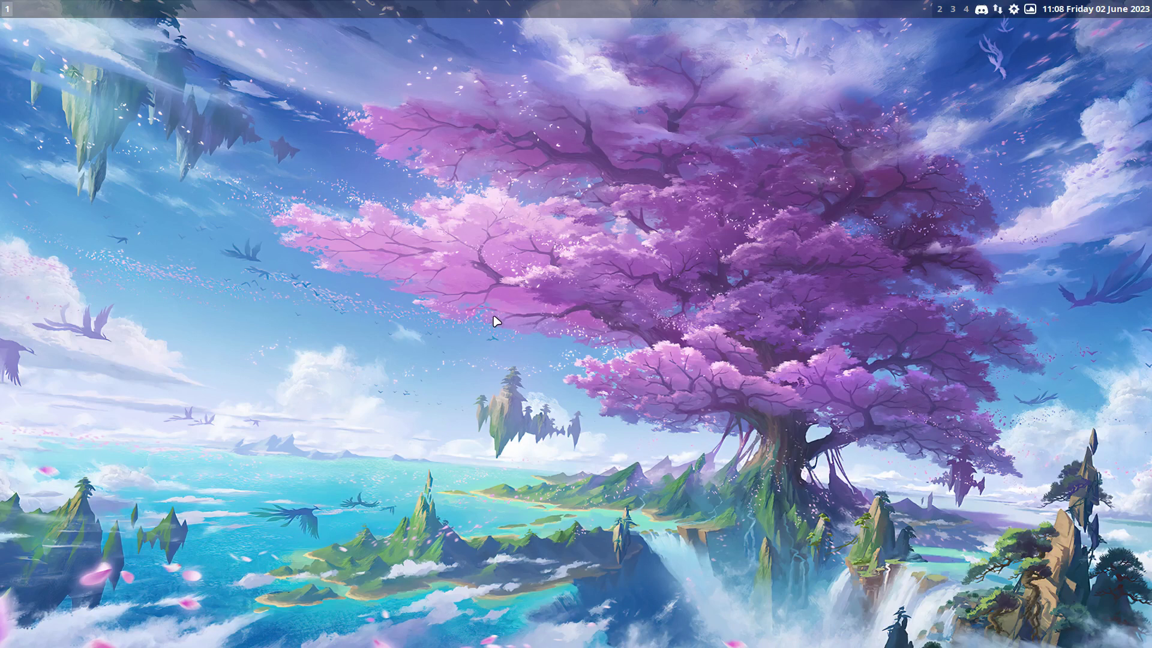
# Run neofetch in Alacritty to show the RebornOS Linux Xfce summary, then close the terminal
pyautogui.hotkey('ctrl', 'alt', 't')
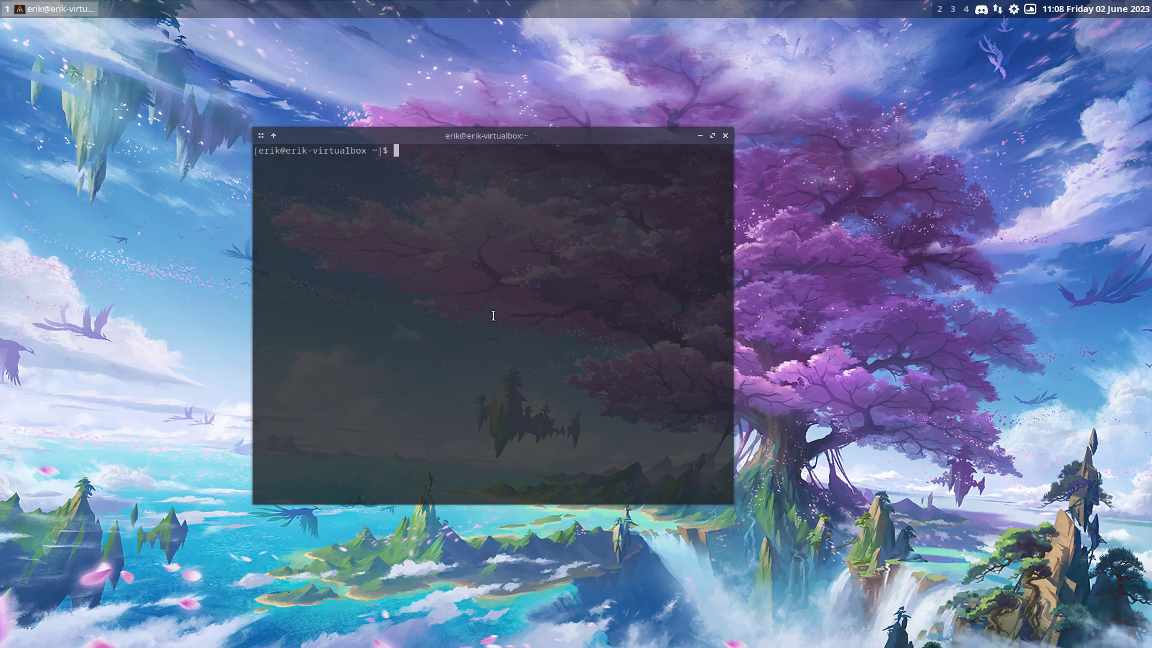
pyautogui.write('neofetch')
pyautogui.press('Return')
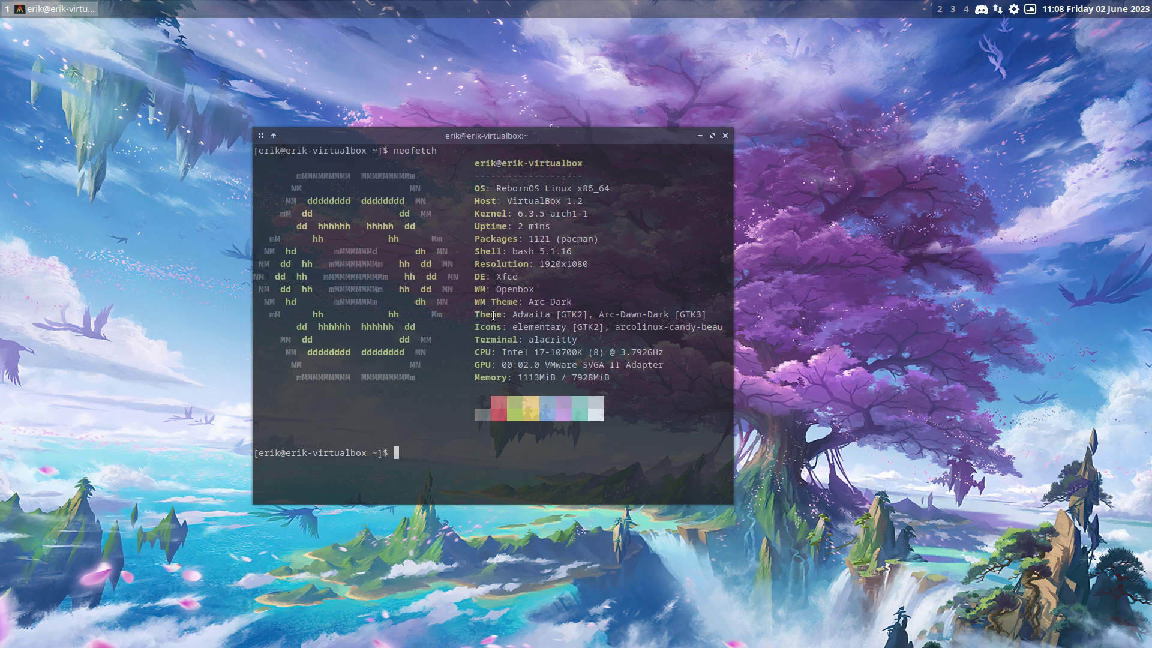
pyautogui.hotkey('alt', 'F4')
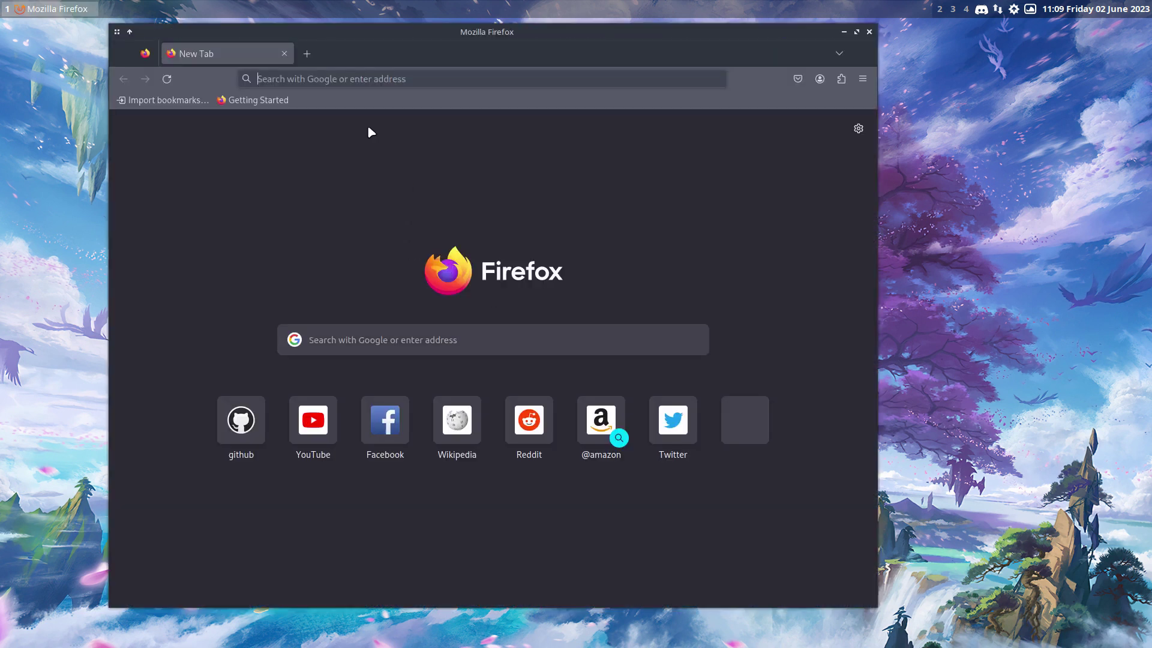
# Load erikdubois.be full-screen in Firefox and open its Sardi/Surfn Visited page
pyautogui.write('eri')
pyautogui.write('kdu')
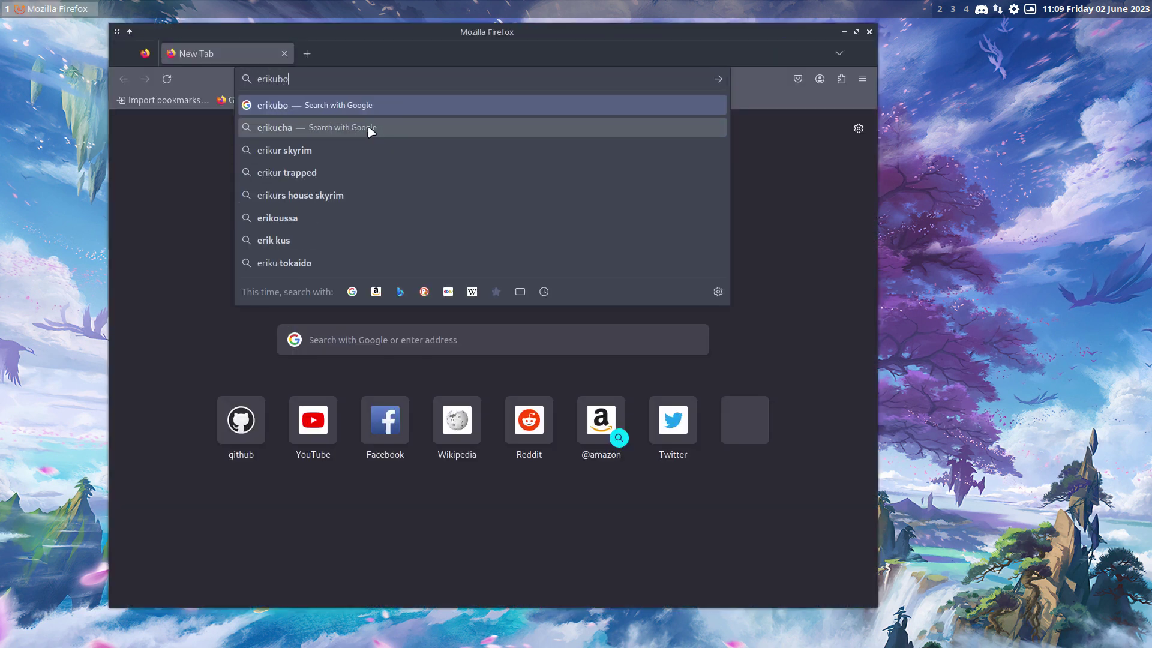
pyautogui.press('BackSpace')
pyautogui.press('BackSpace')
pyautogui.write('dubois.be')
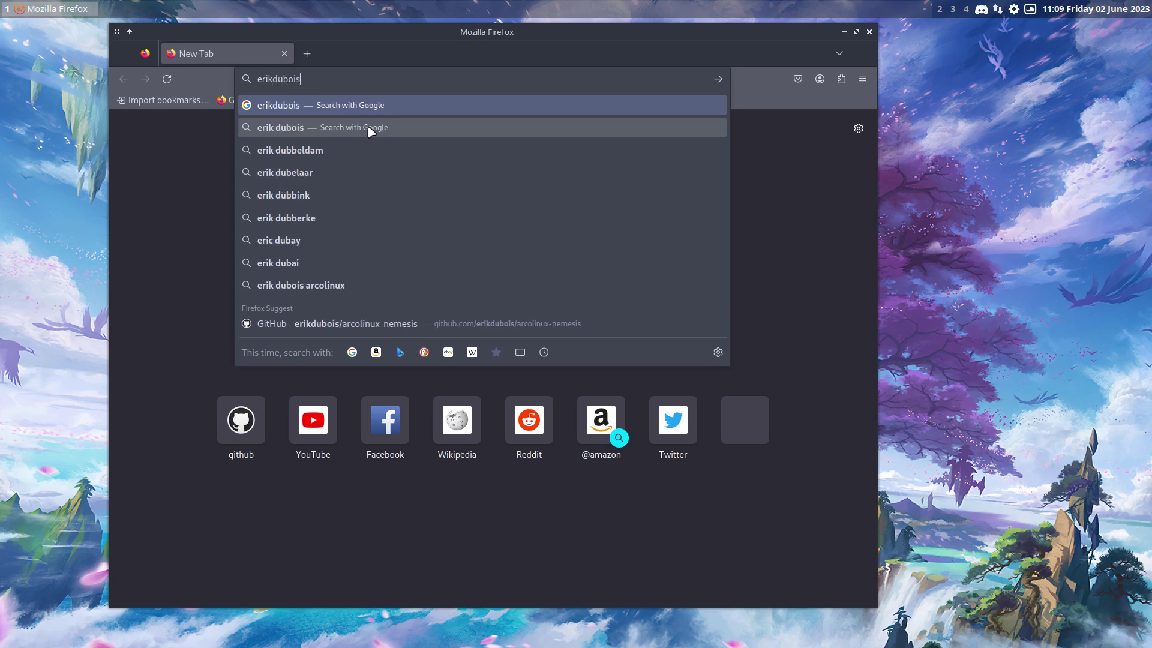
pyautogui.press('Return')
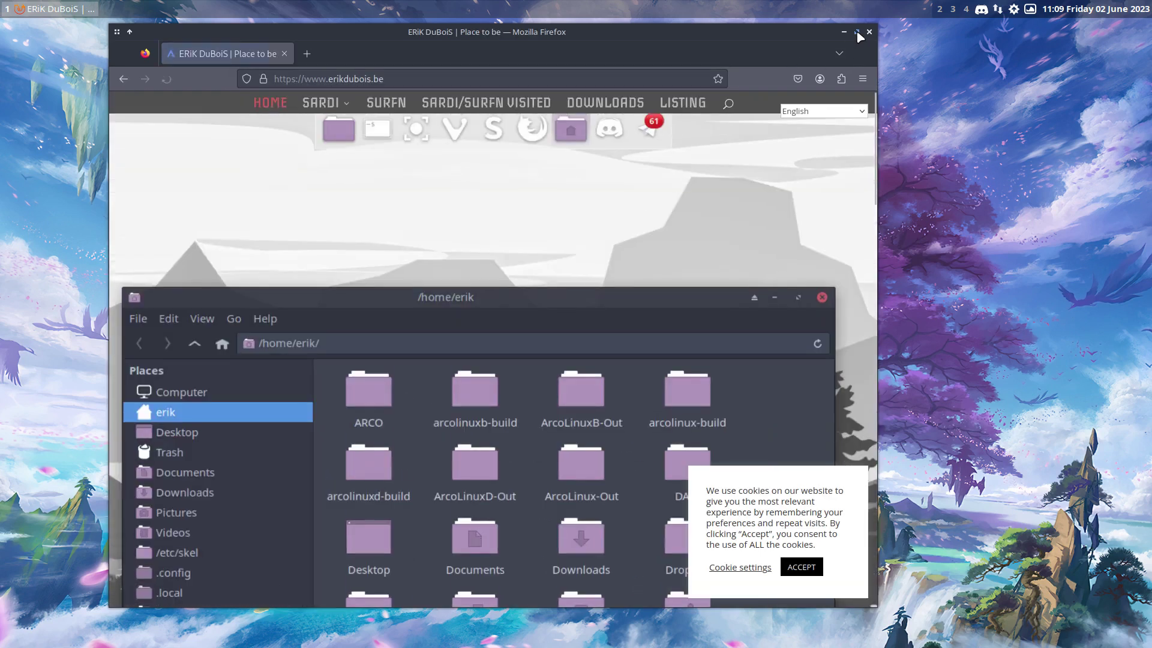
pyautogui.click(856, 31)
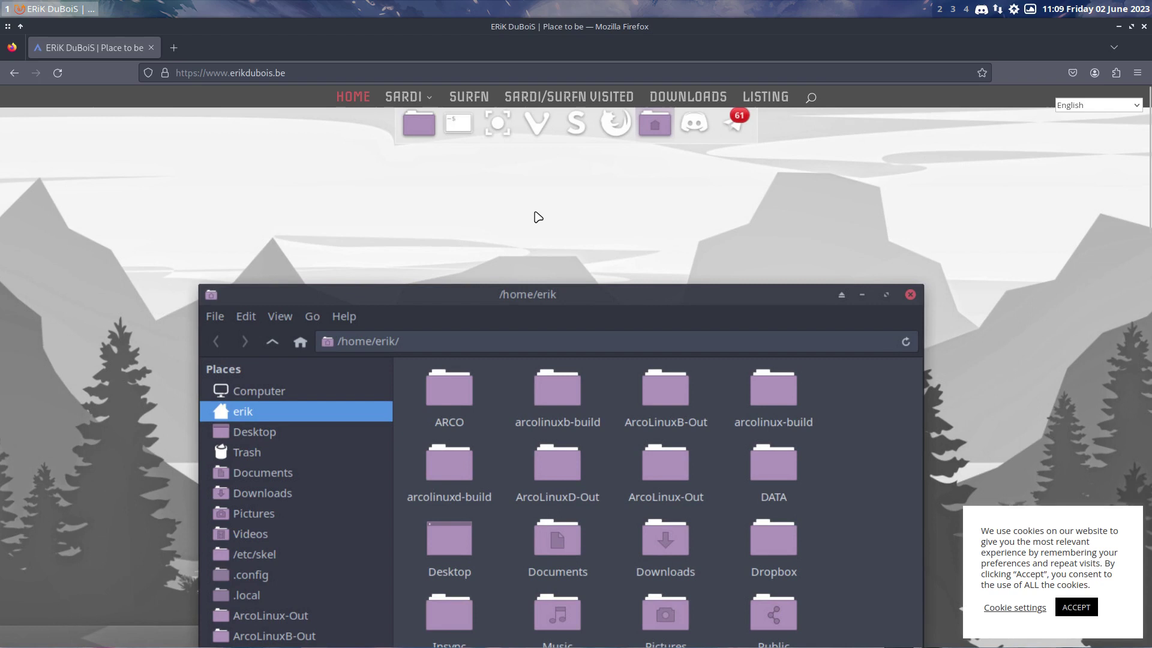
pyautogui.moveTo(408, 97)
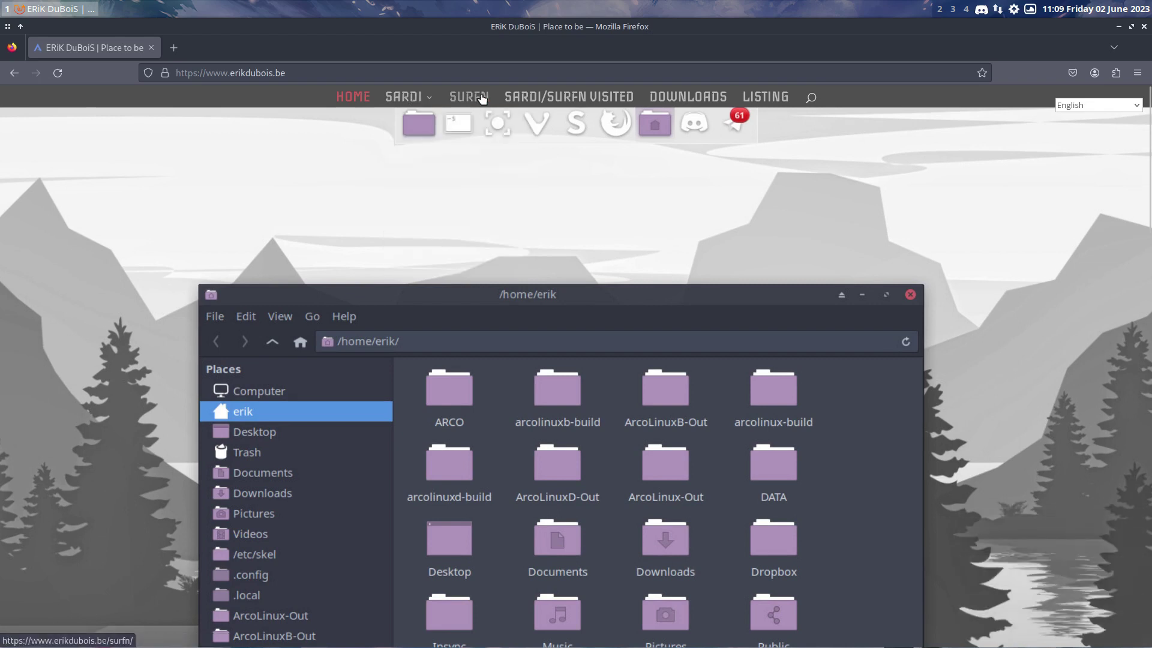
pyautogui.click(558, 100)
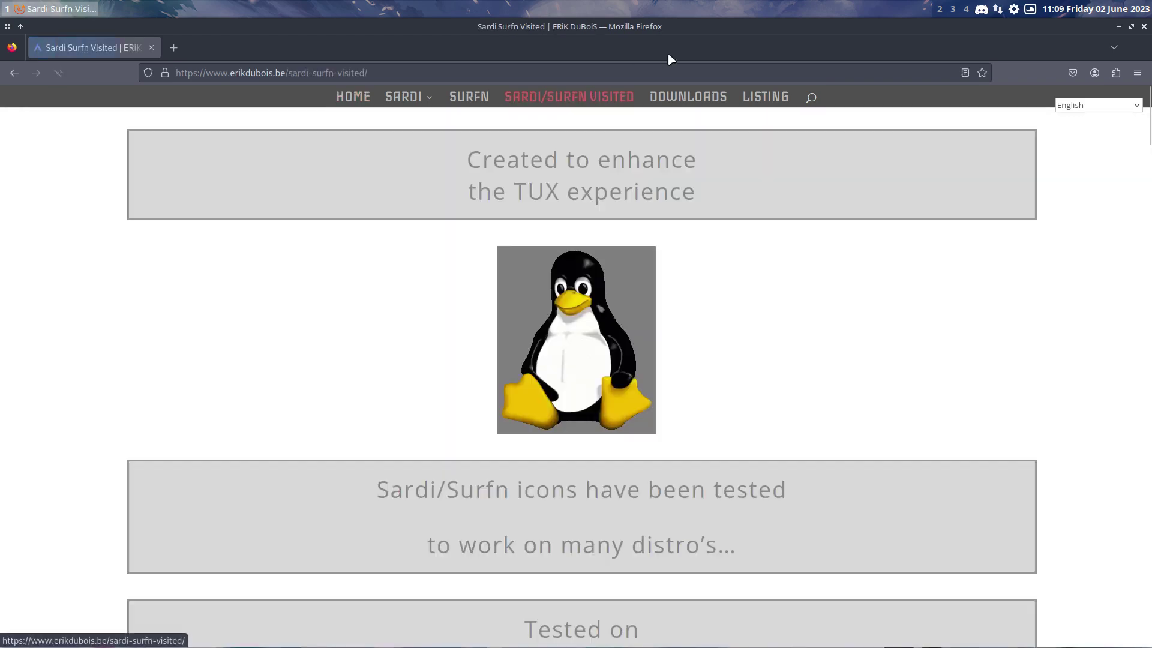
pyautogui.doubleClick(688, 23)
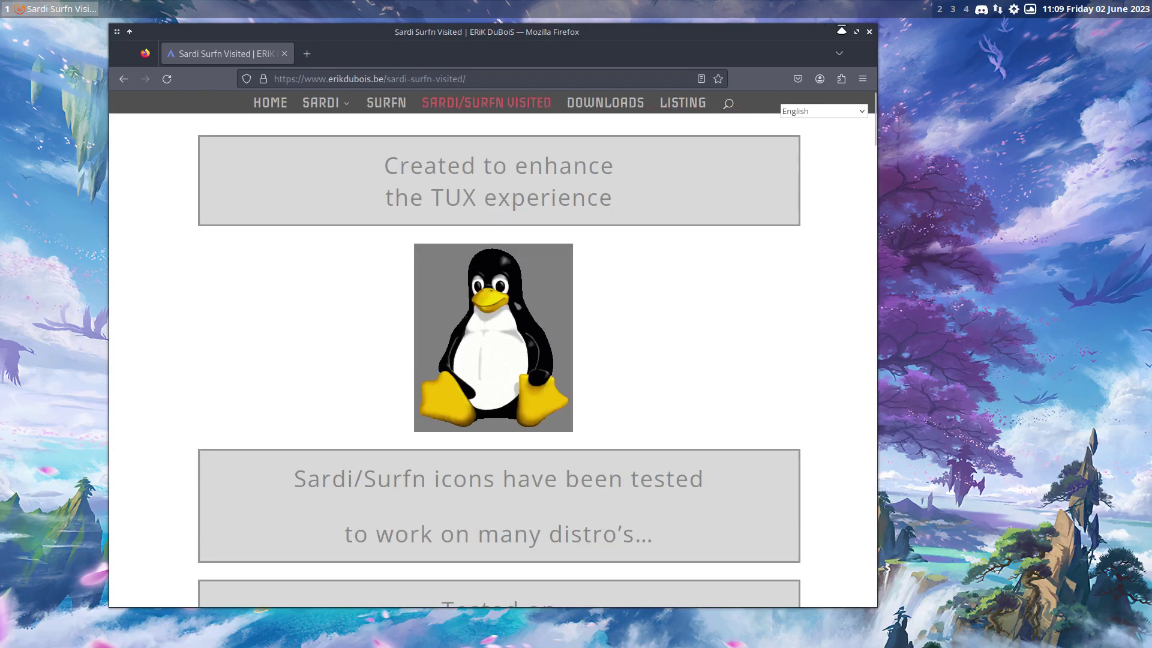
pyautogui.click(856, 32)
# Scroll through the list of distros the Sardi/Surfn icons were tested on
pyautogui.scroll(-6, 697, 248)
pyautogui.scroll(-1, 698, 249)
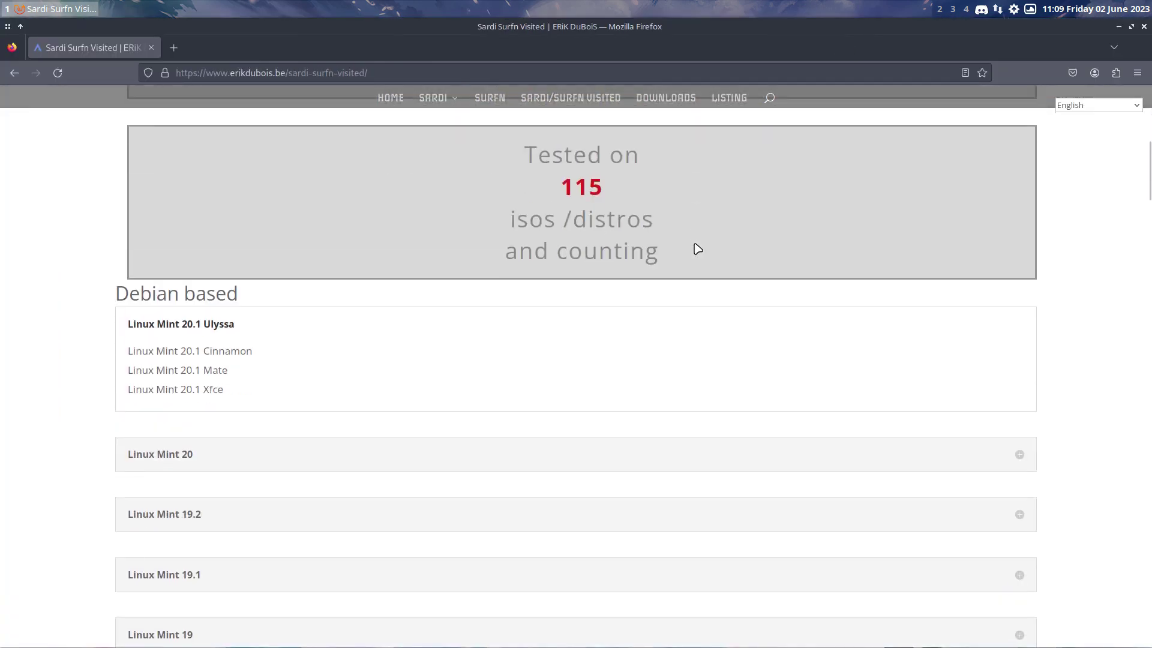
pyautogui.moveTo(562, 188); pyautogui.dragTo(608, 188)
pyautogui.scroll(-4, 669, 240)
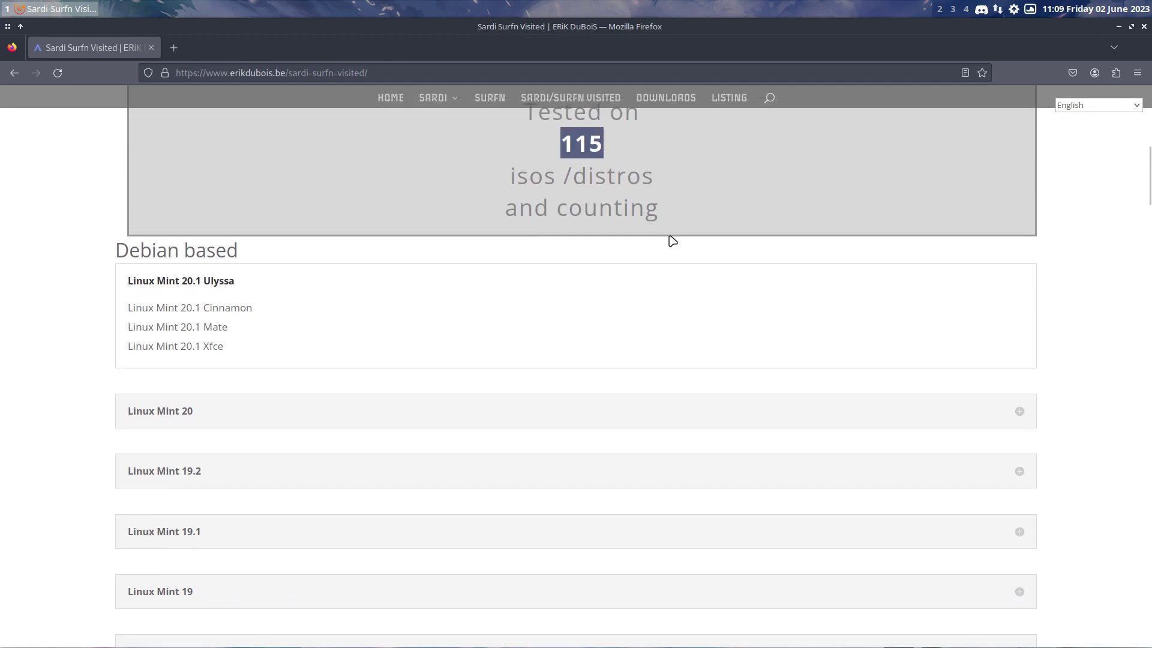
pyautogui.scroll(-1, 200, 255)
pyautogui.scroll(-3, 200, 259)
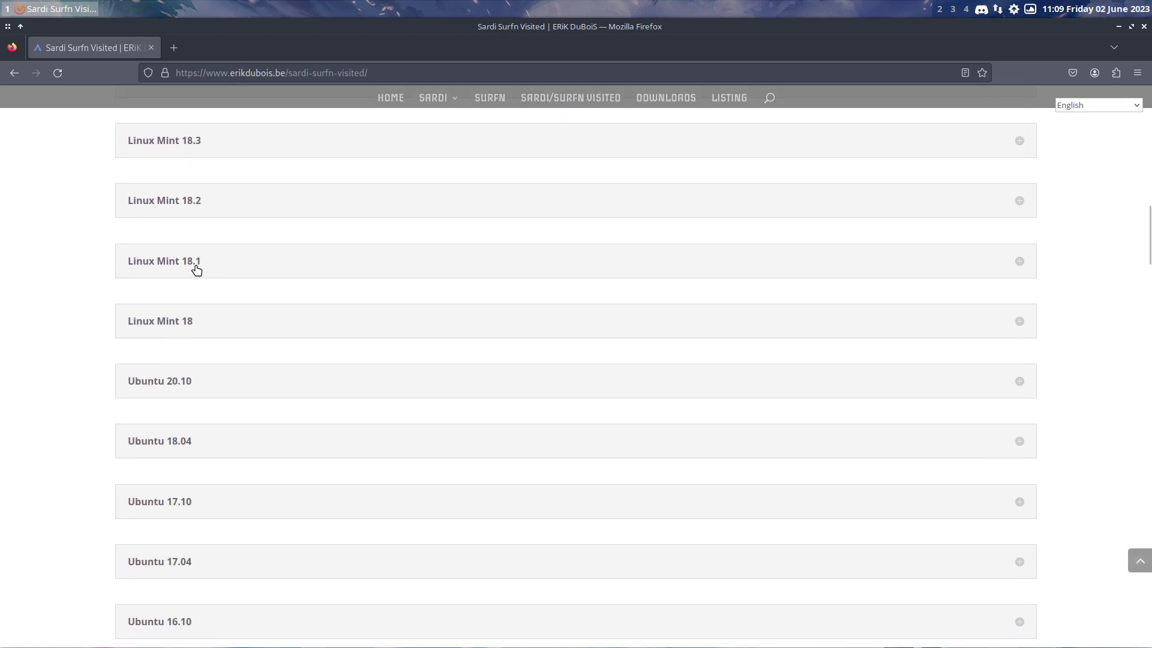
pyautogui.scroll(-1, 228, 376)
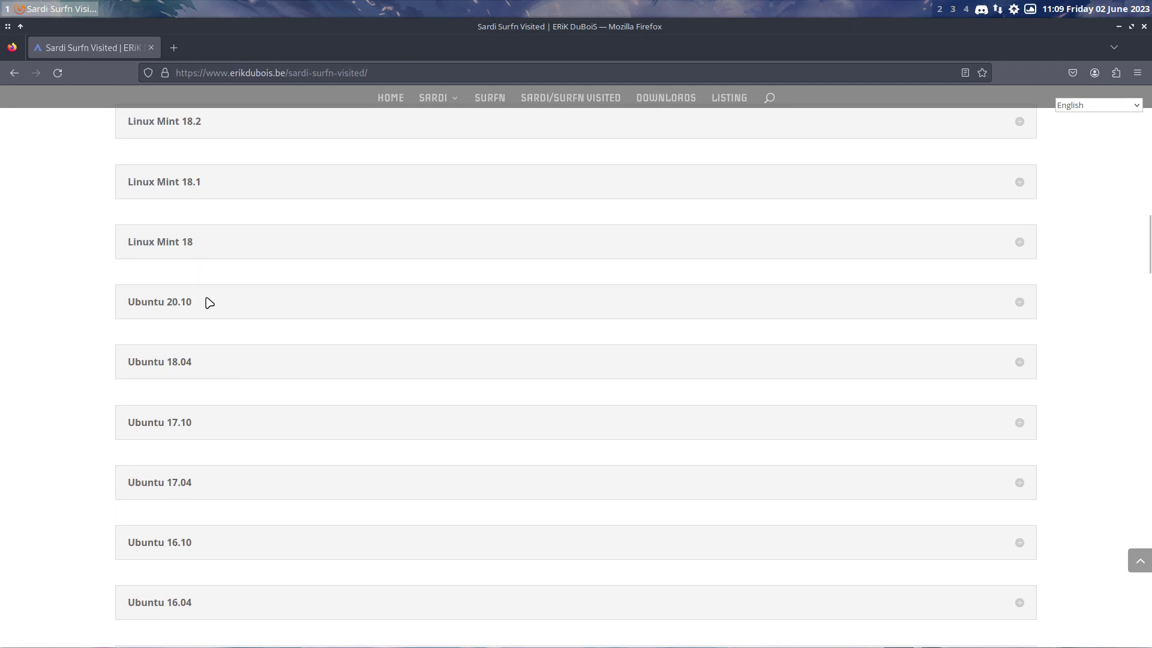
pyautogui.scroll(-6, 181, 304)
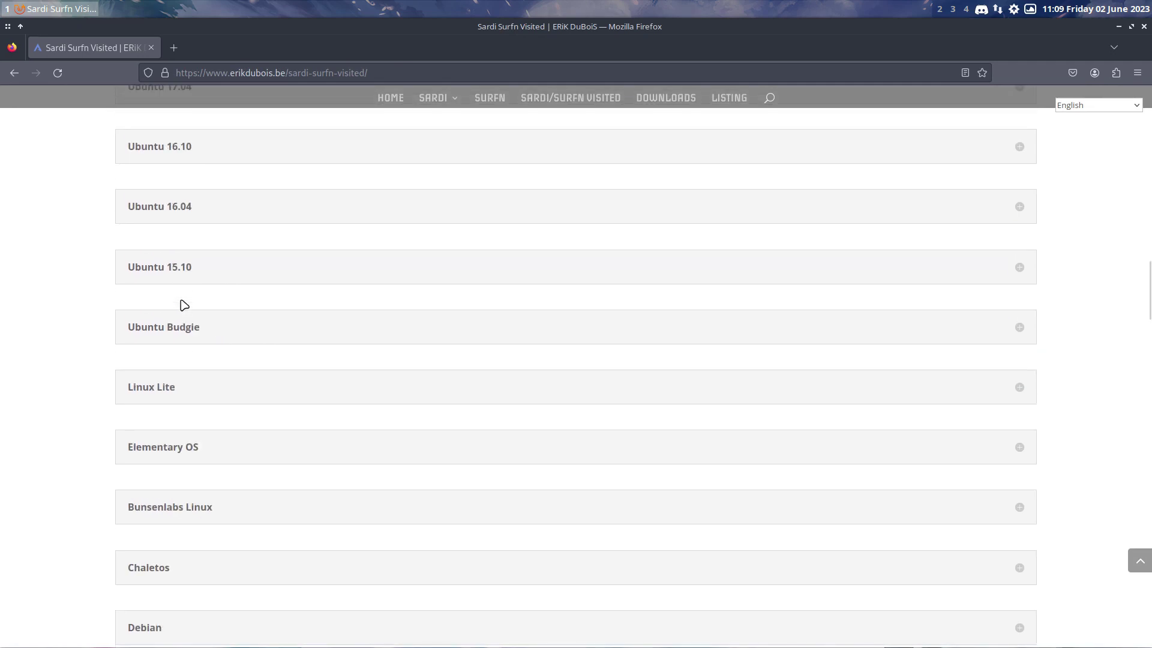
pyautogui.scroll(-12, 171, 359)
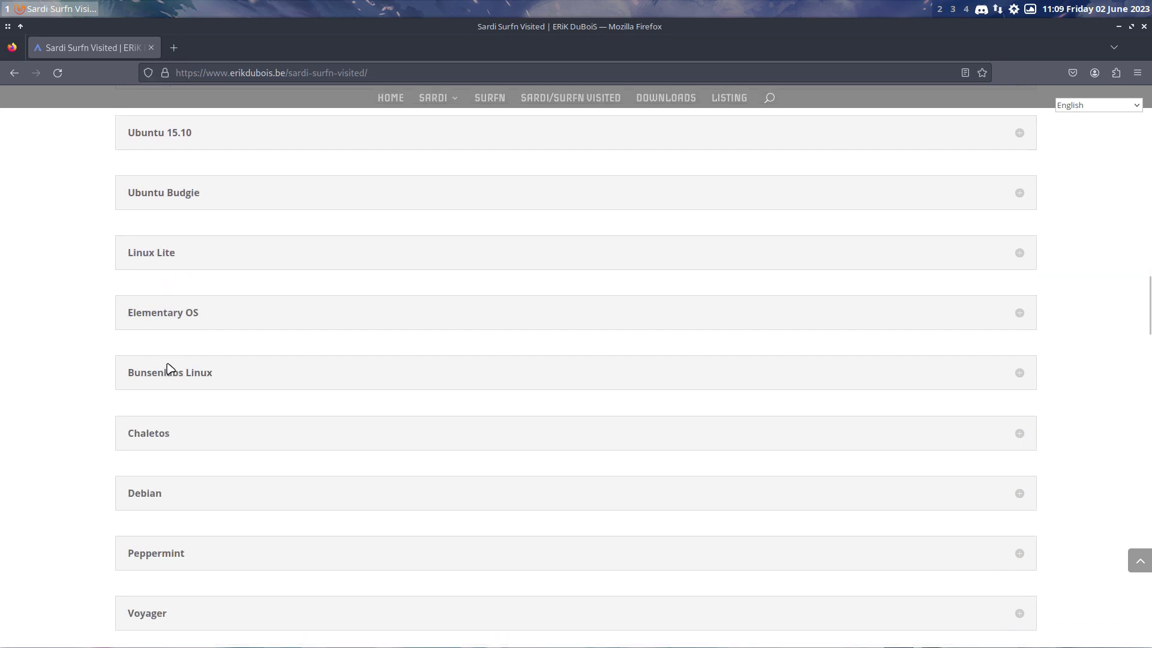
pyautogui.scroll(-6, 169, 367)
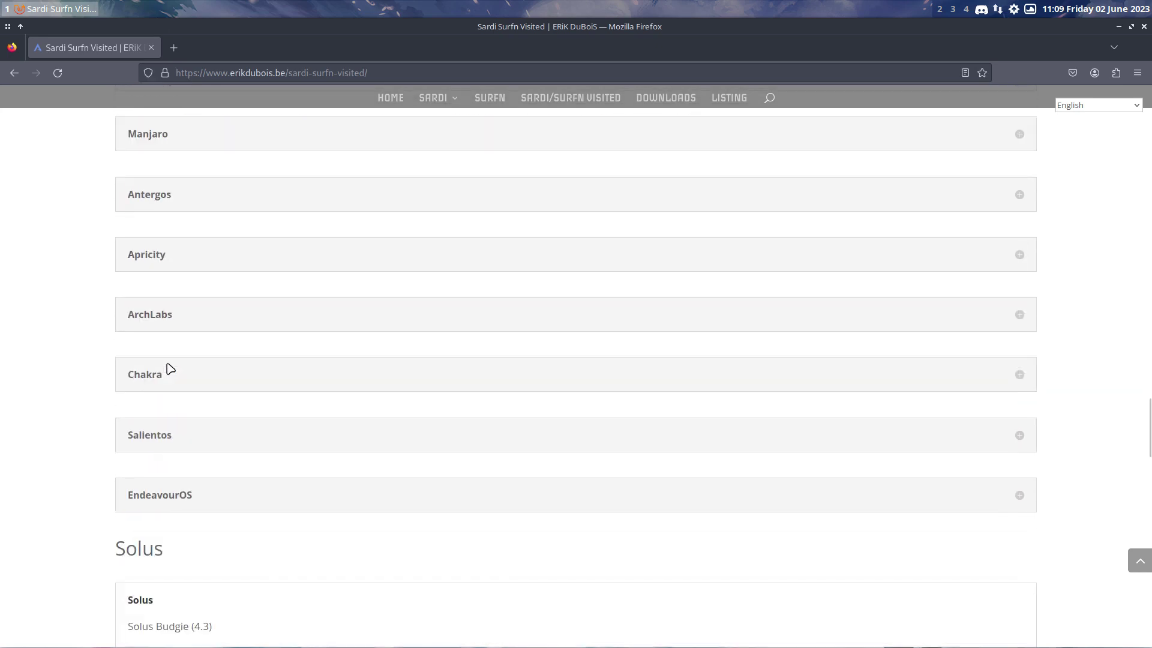
pyautogui.scroll(-6, 167, 366)
pyautogui.scroll(-5, 168, 366)
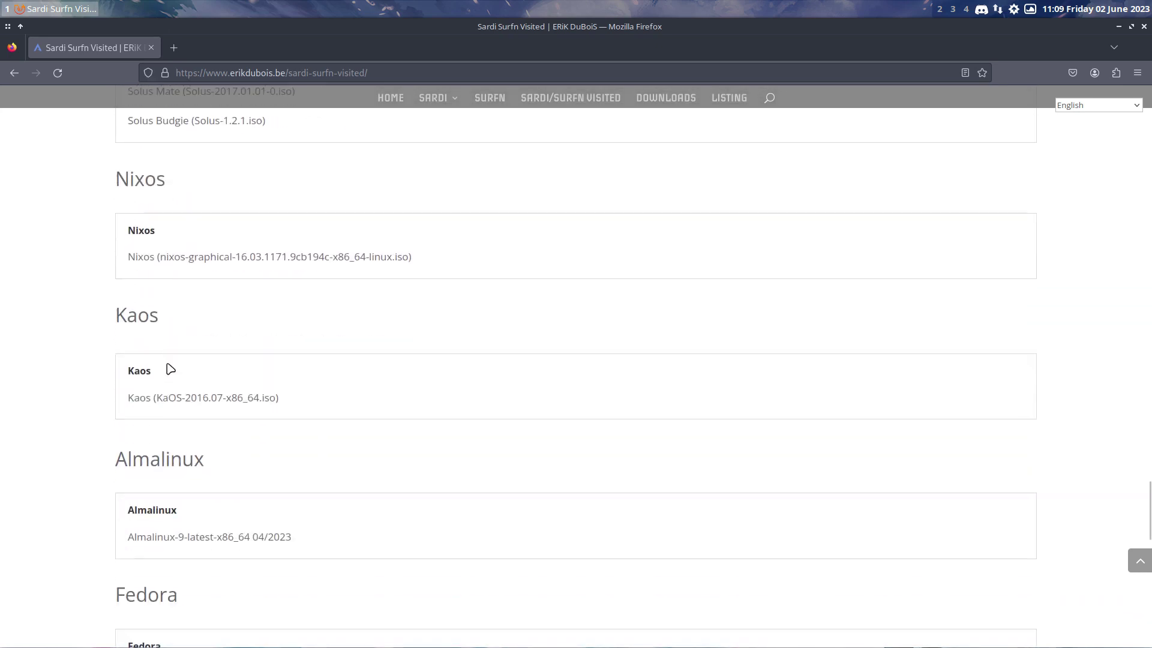
pyautogui.scroll(-1, 170, 369)
# Search the page for 'rebornos' and scroll through it, finding no match
pyautogui.hotkey('ctrl', 'f')
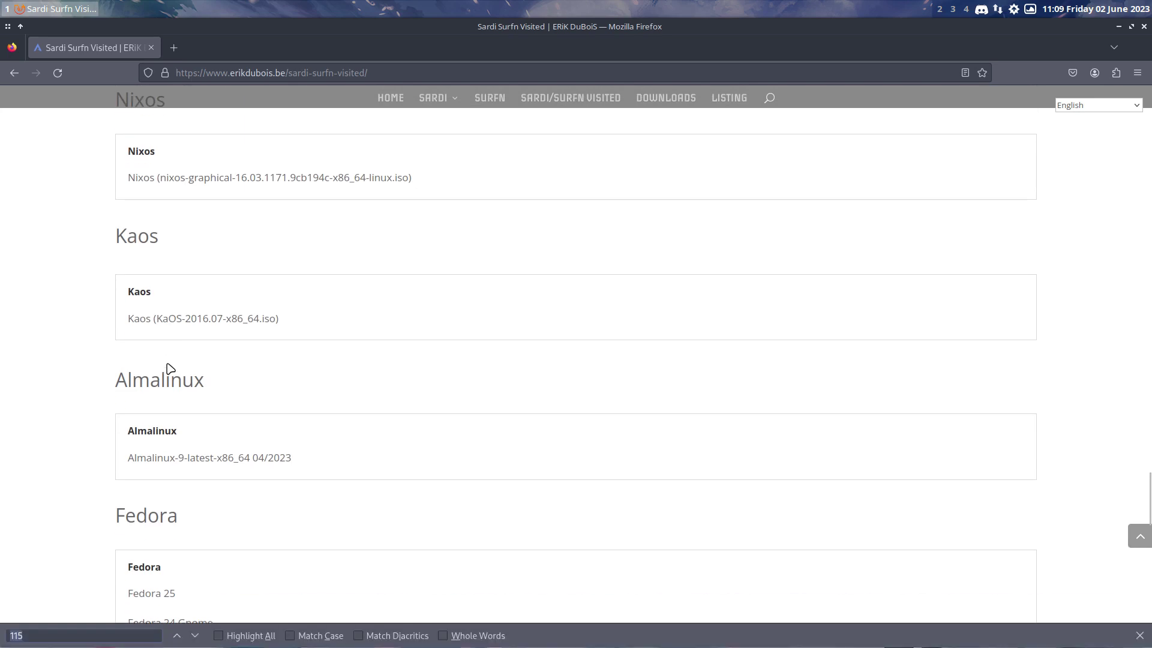
pyautogui.write('reborn')
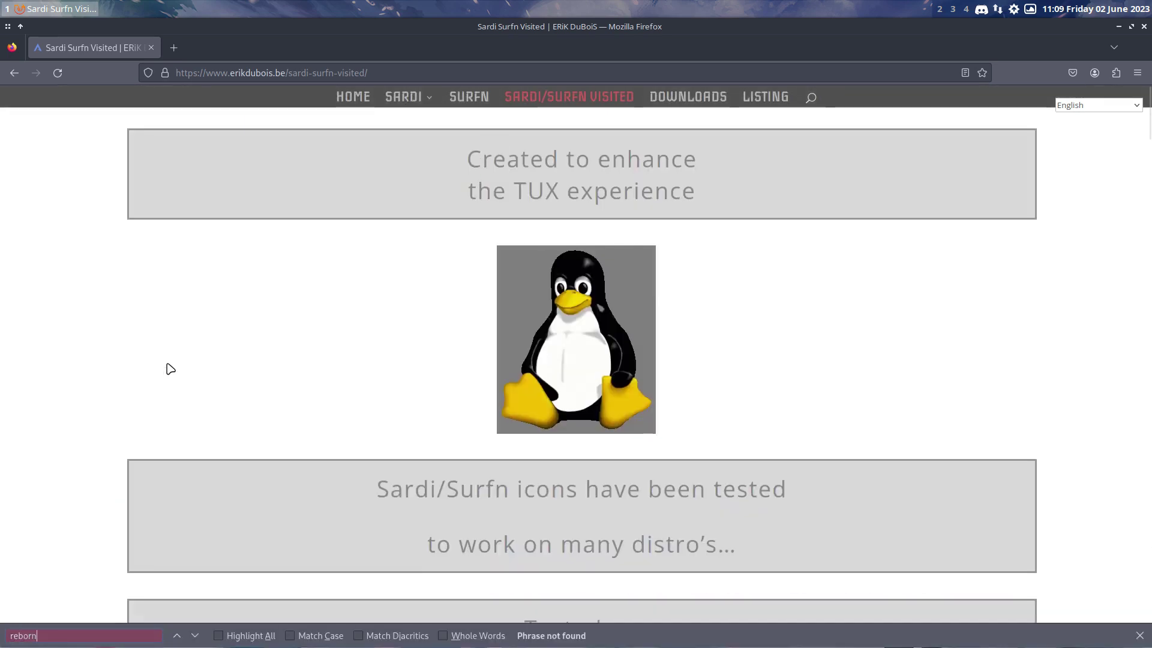
pyautogui.write('os')
pyautogui.scroll(-15, 198, 369)
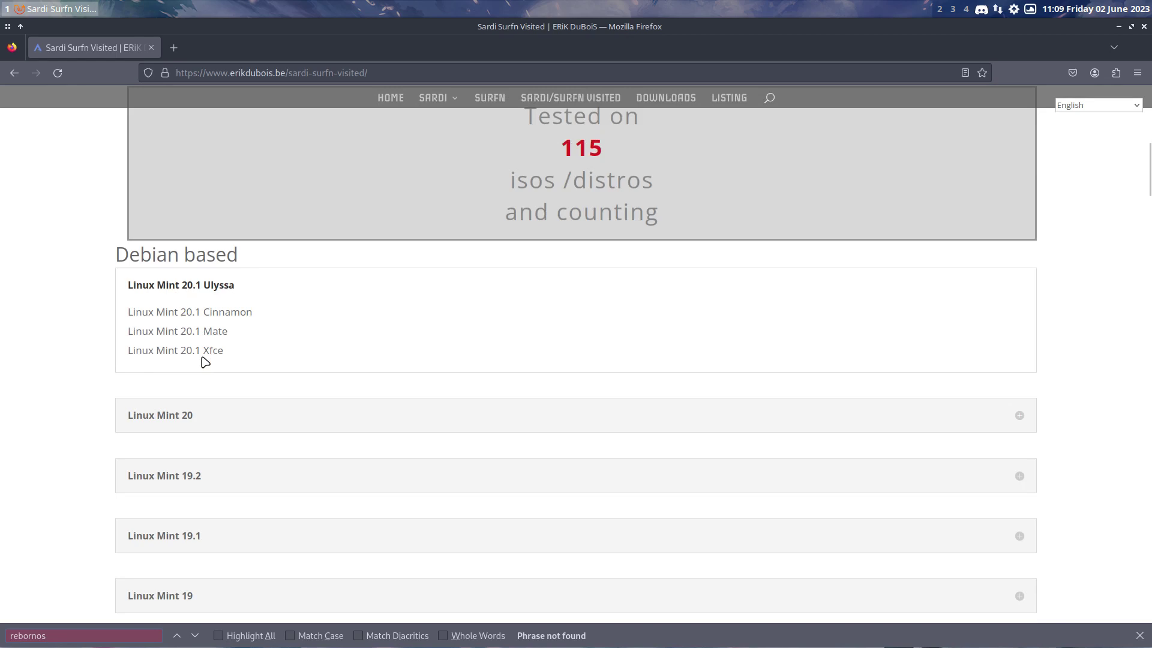
pyautogui.scroll(-15, 205, 362)
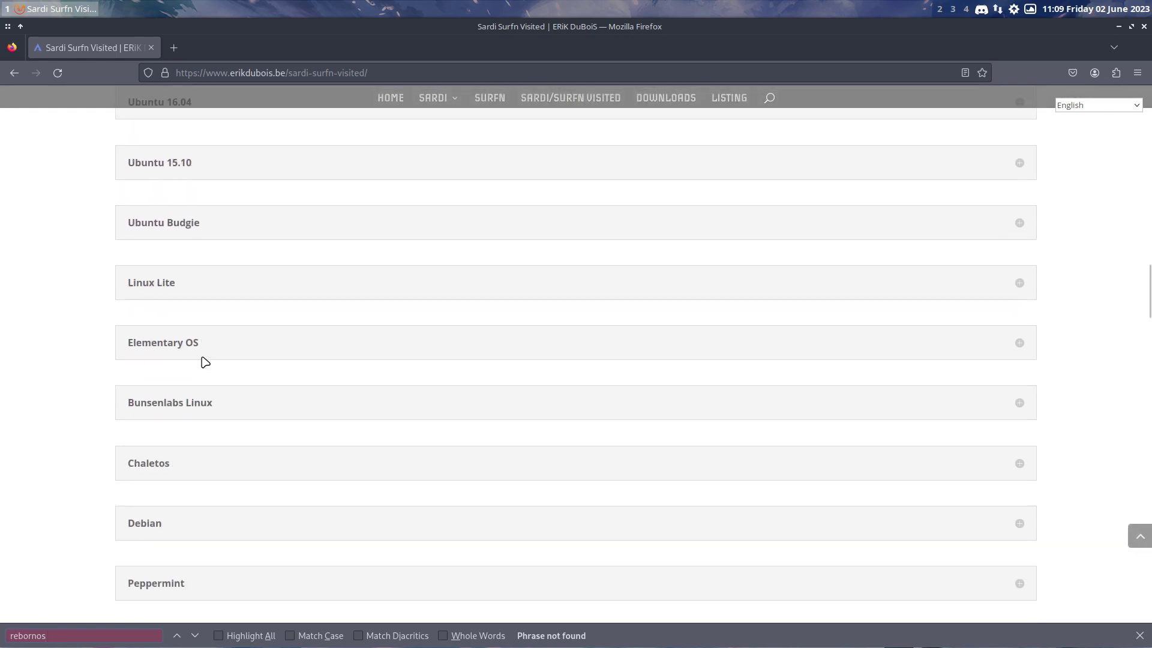
pyautogui.scroll(-8, 205, 362)
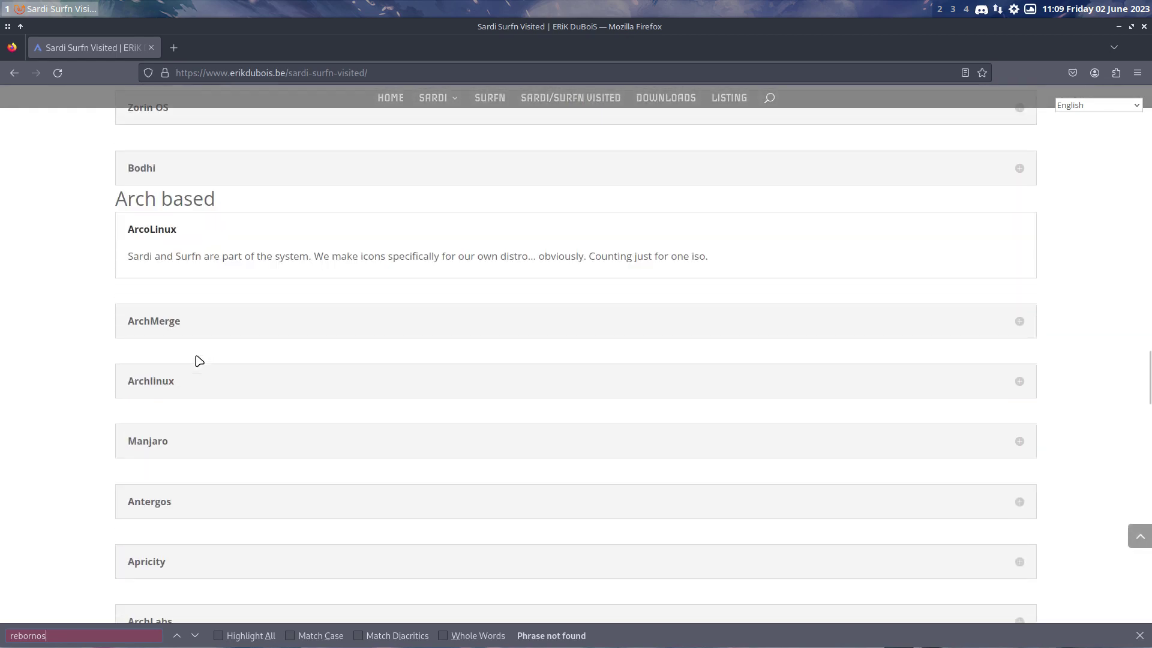
pyautogui.scroll(8, 199, 360)
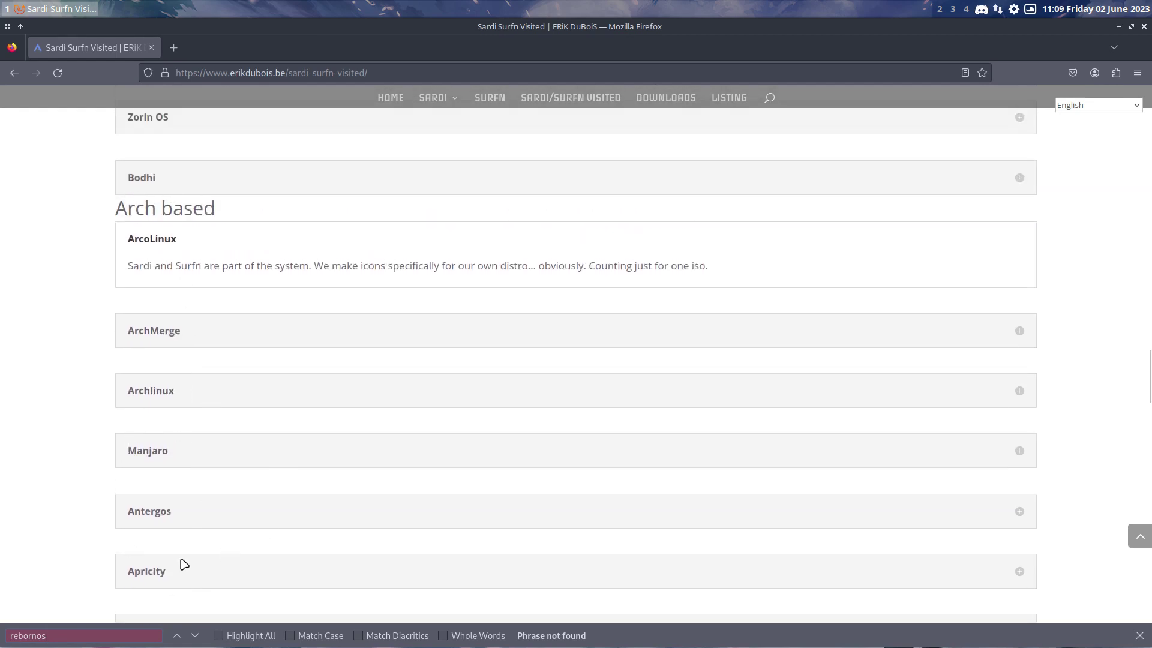
pyautogui.scroll(-4, 148, 514)
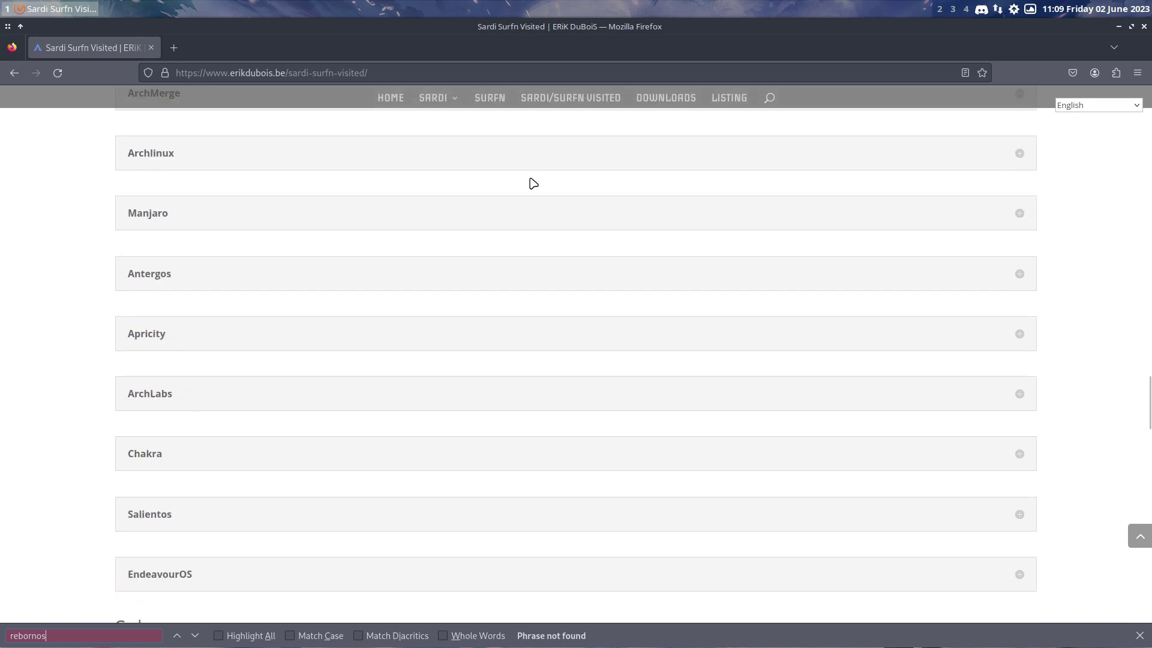
# Minimize Firefox, then launch Arch Linux Tweak Tool with 'att', authenticating with the admin password
pyautogui.click(1119, 26)
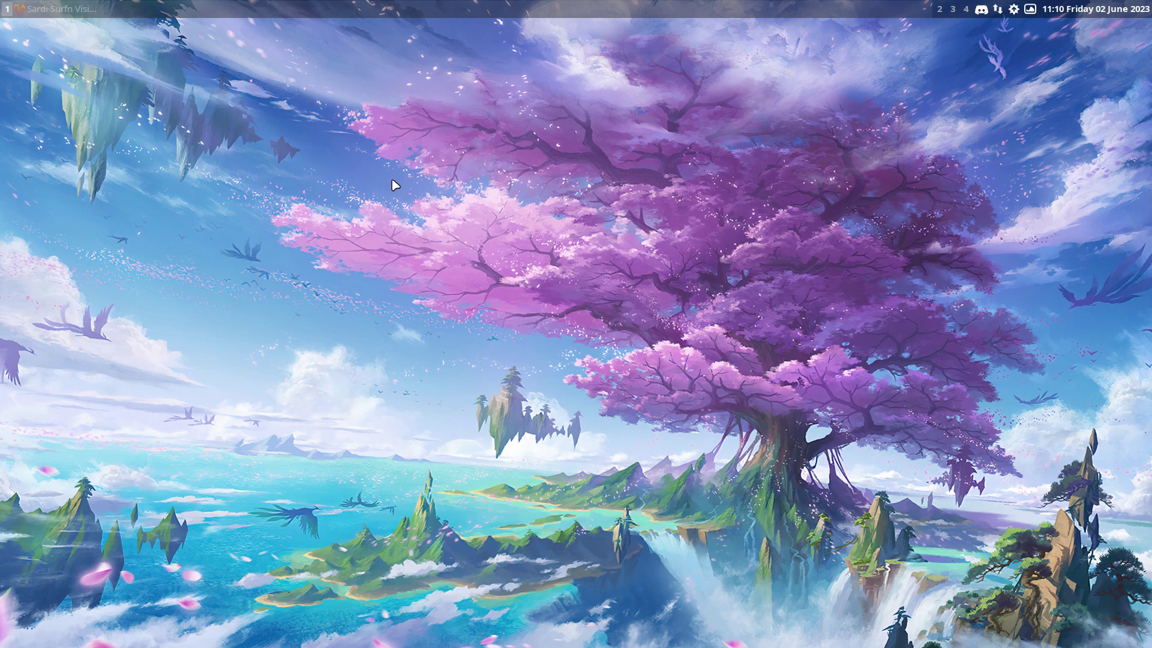
pyautogui.press('super+Return')
pyautogui.write('att')
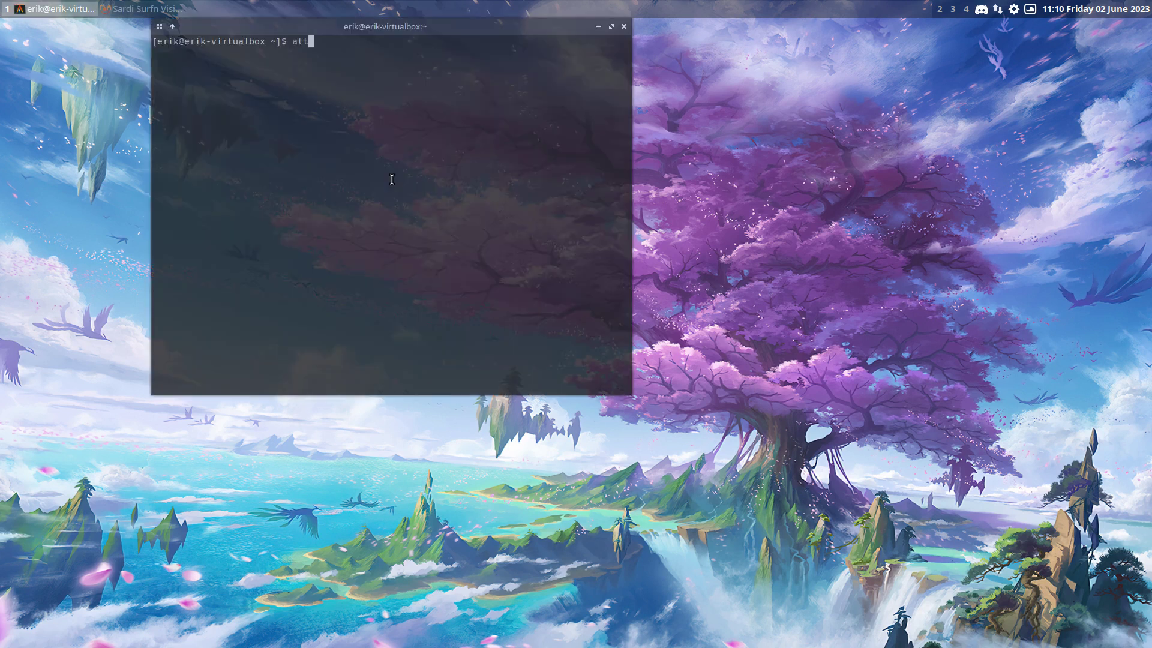
pyautogui.press('Return')
pyautogui.write('****')
pyautogui.press('Return')
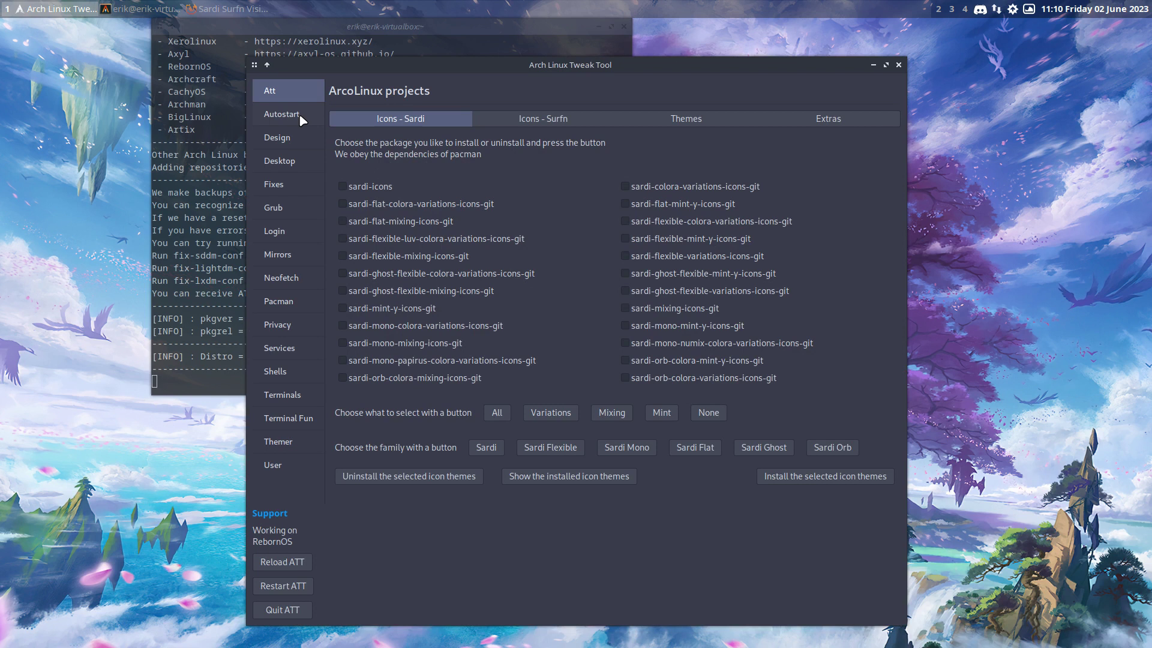
# Install the xfce desktop from the Desktop Installer, then close the tweak tool when finished
pyautogui.click(306, 153)
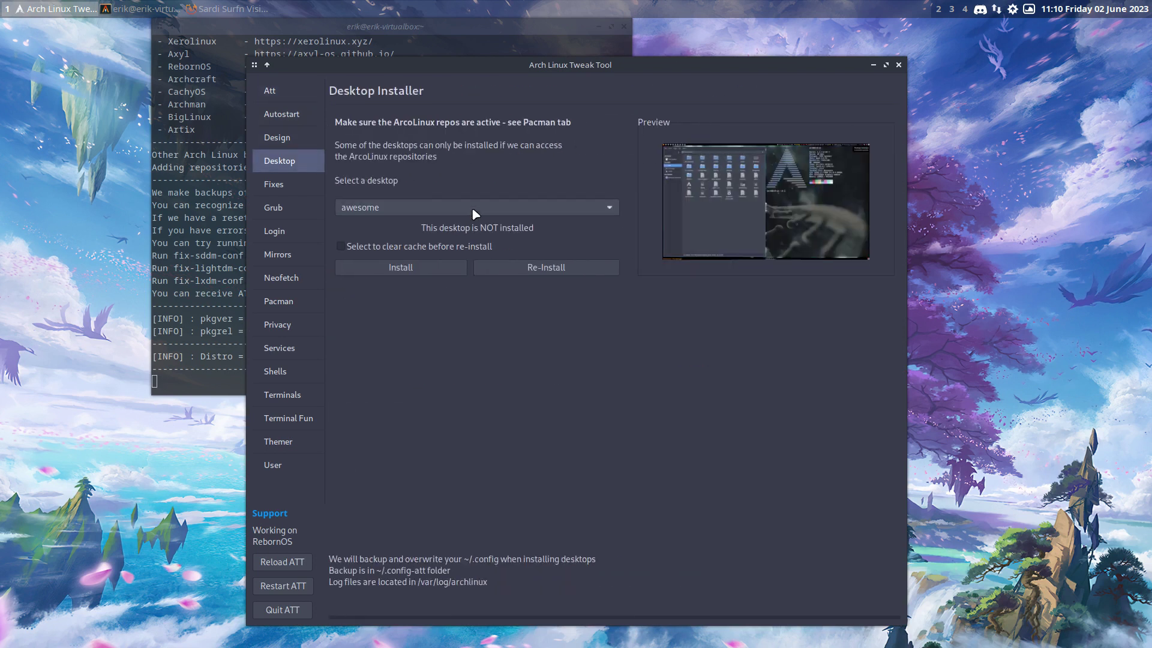
pyautogui.click(473, 209)
pyautogui.scroll(-1, 375, 417)
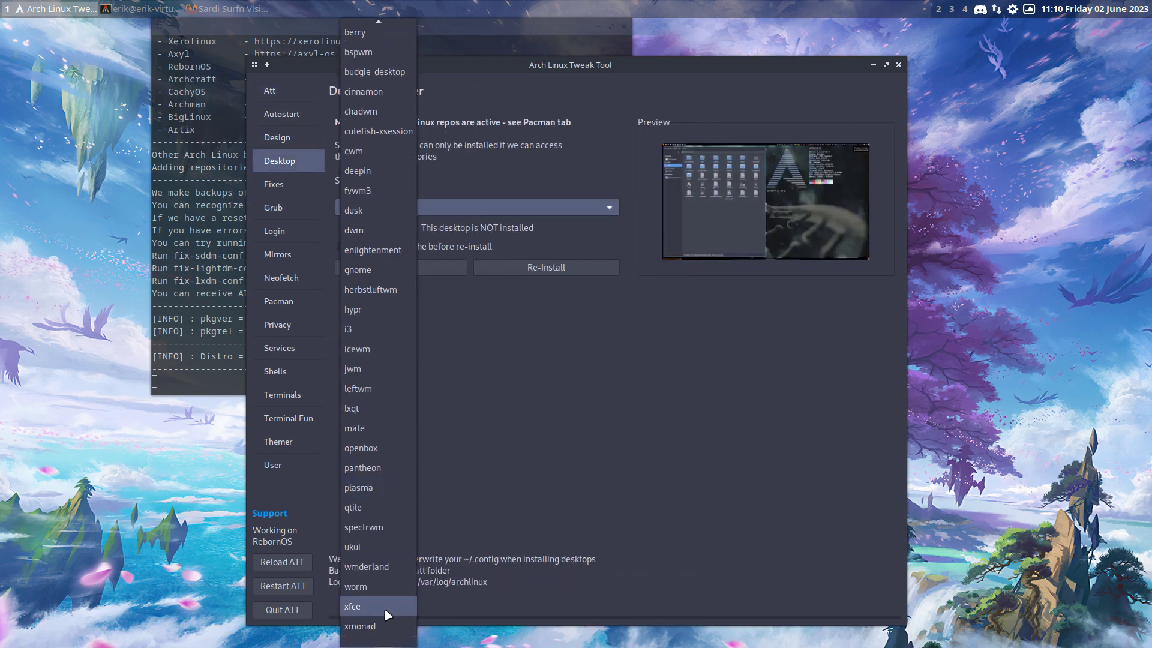
pyautogui.click(387, 608)
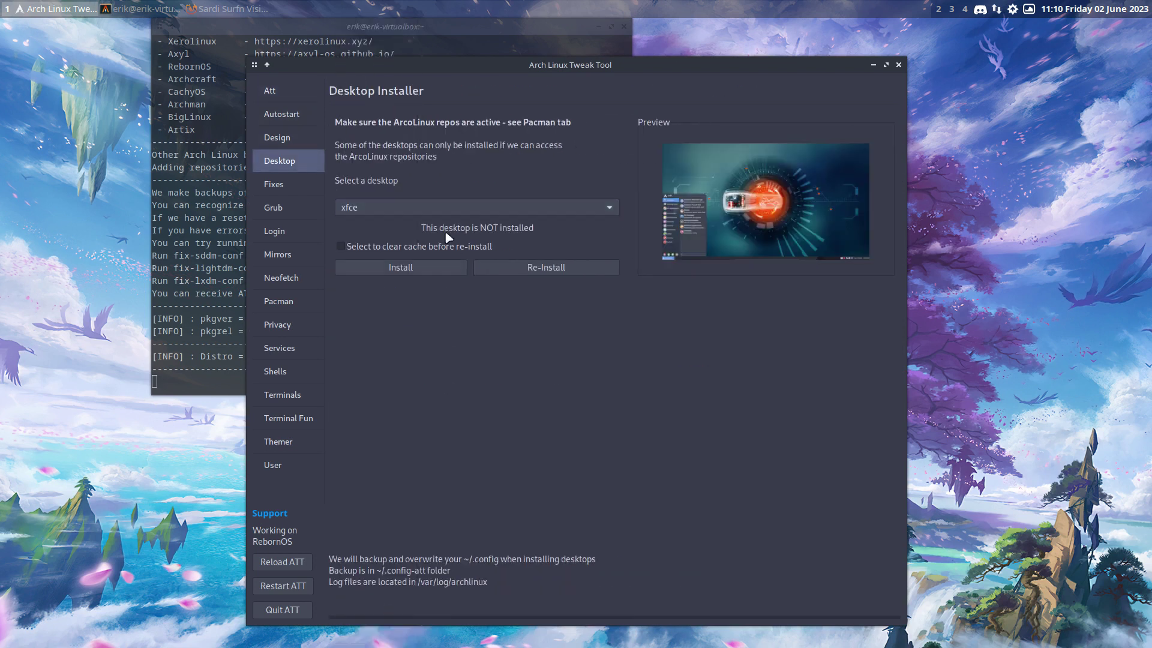
pyautogui.click(433, 274)
pyautogui.moveTo(586, 67); pyautogui.dragTo(820, 35)
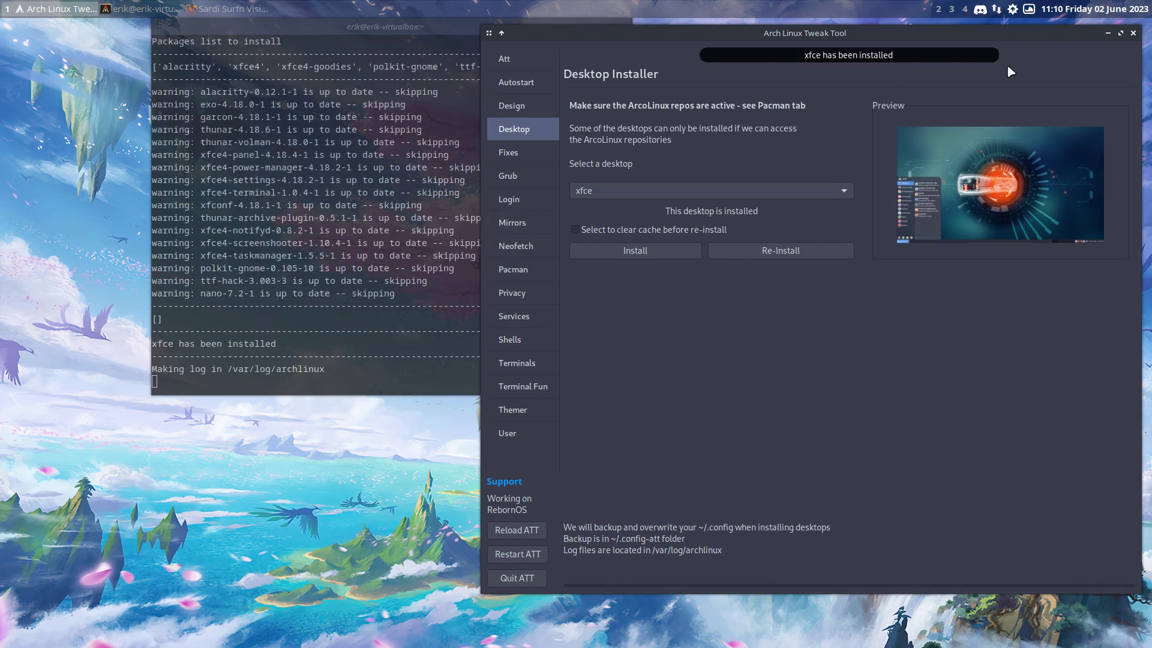
pyautogui.click(1133, 33)
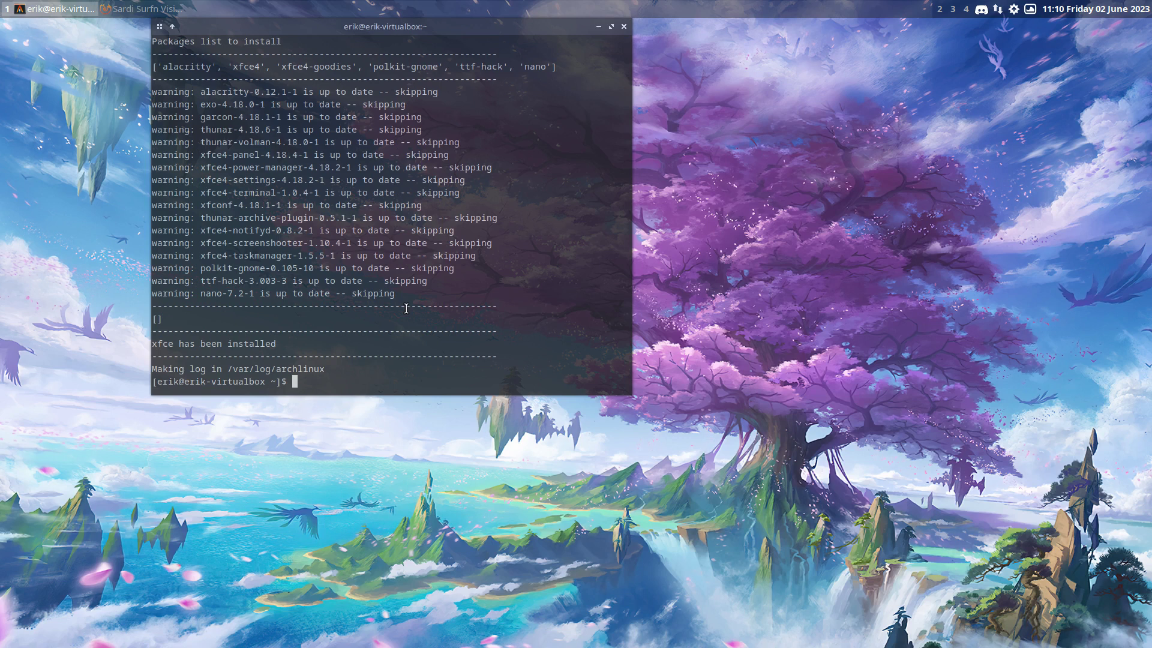
# List /usr/share/xsessions/ to confirm the xfce session file is installed
pyautogui.write('xd')
pyautogui.press('Return')
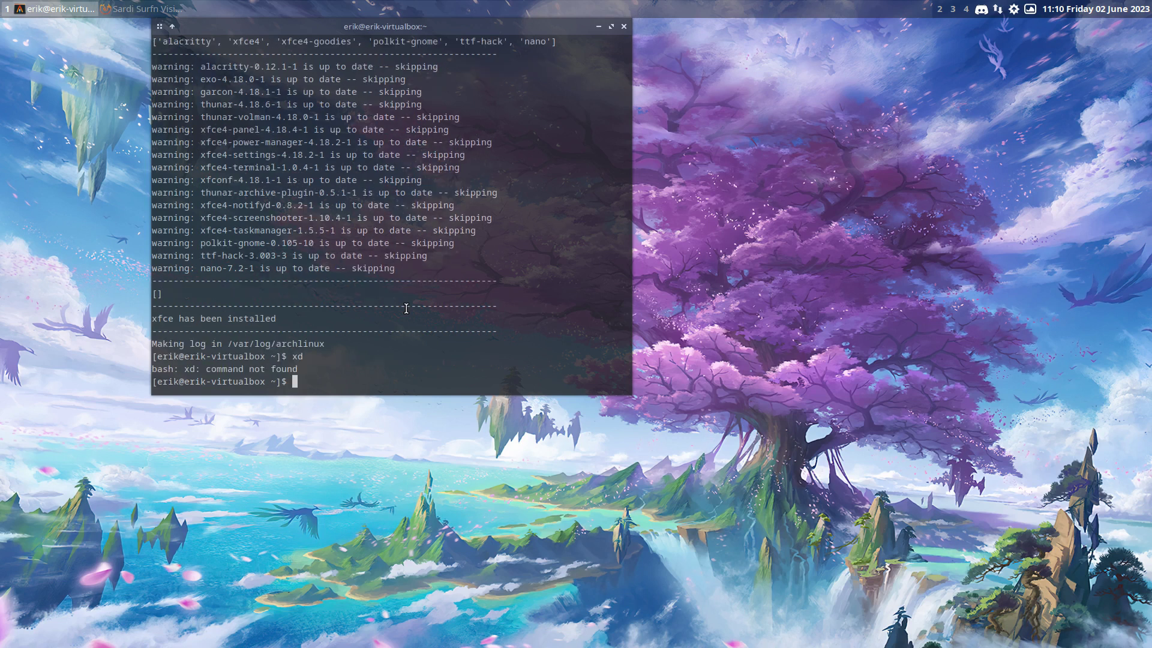
pyautogui.write('ls /usr/shar//xsessions/')
pyautogui.press('Return')
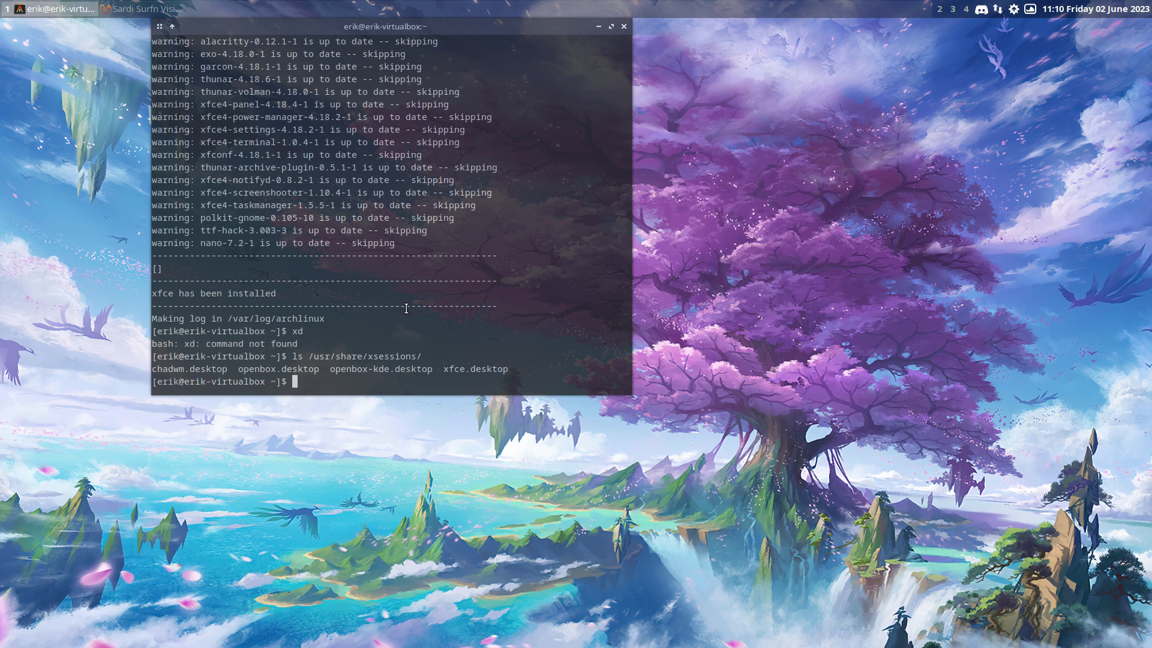
# Log out, select Xfce Session at the LightDM greeter, and restart the machine
pyautogui.press('super+x')
pyautogui.press('l')
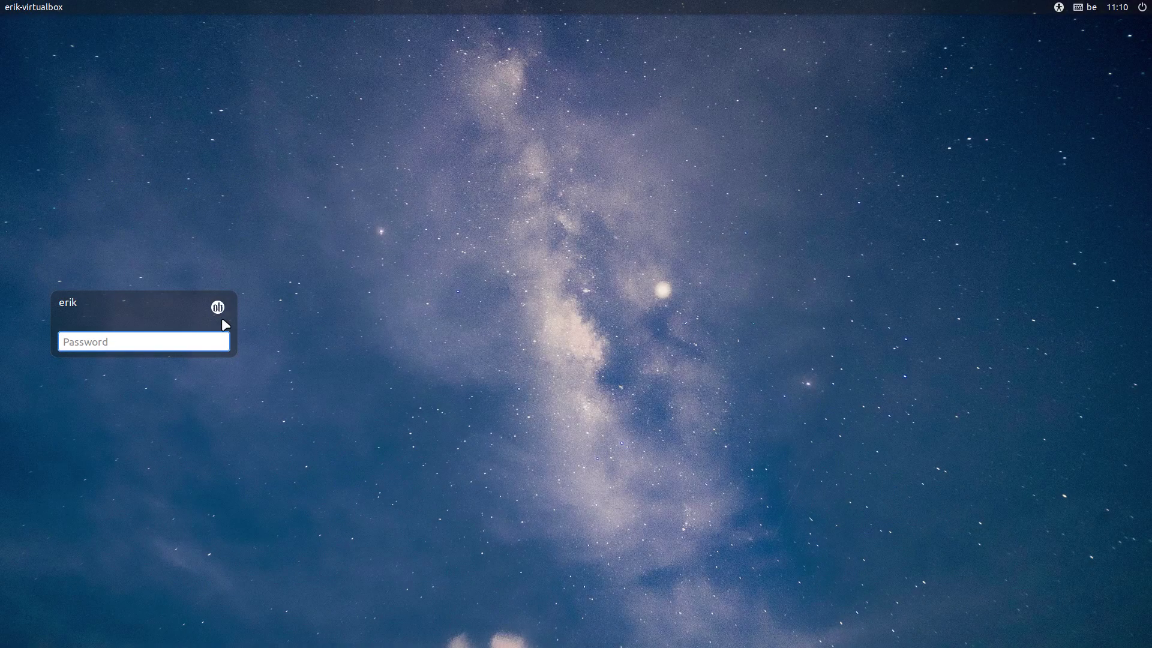
pyautogui.click(220, 308)
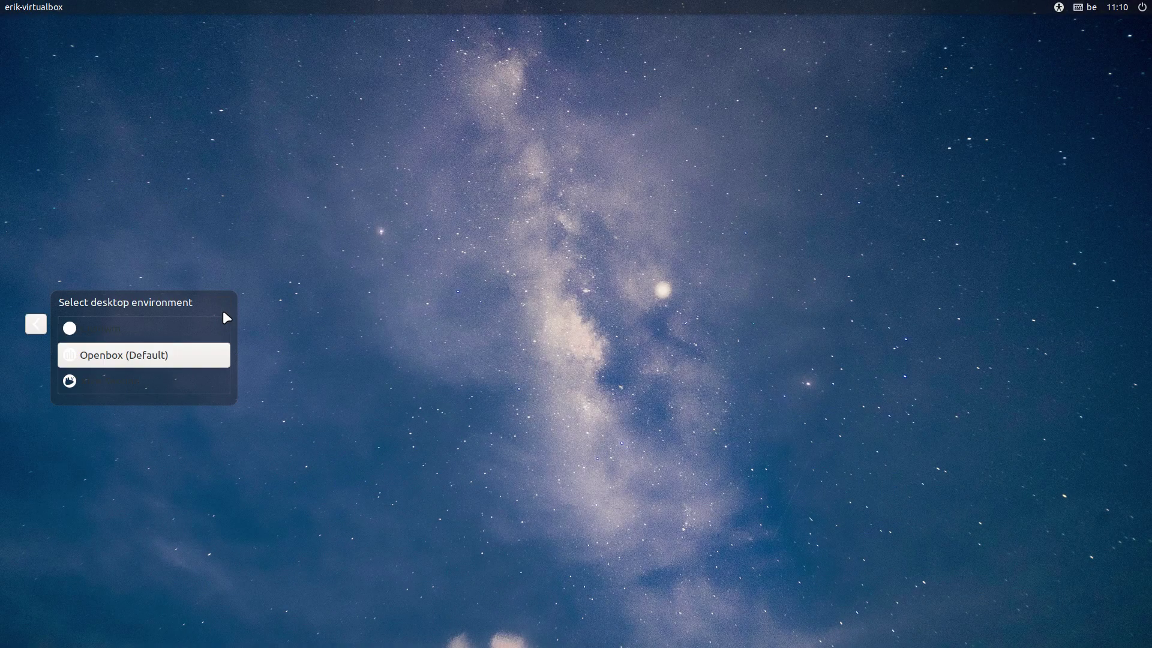
pyautogui.click(142, 387)
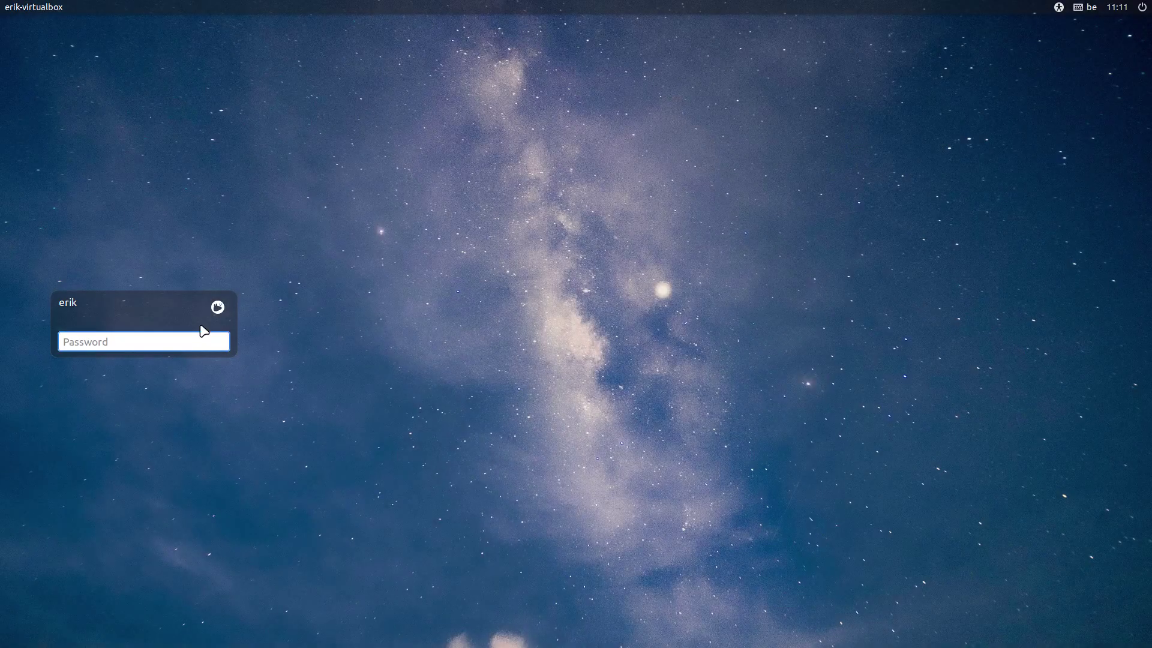
pyautogui.click(217, 308)
pyautogui.click(1142, 8)
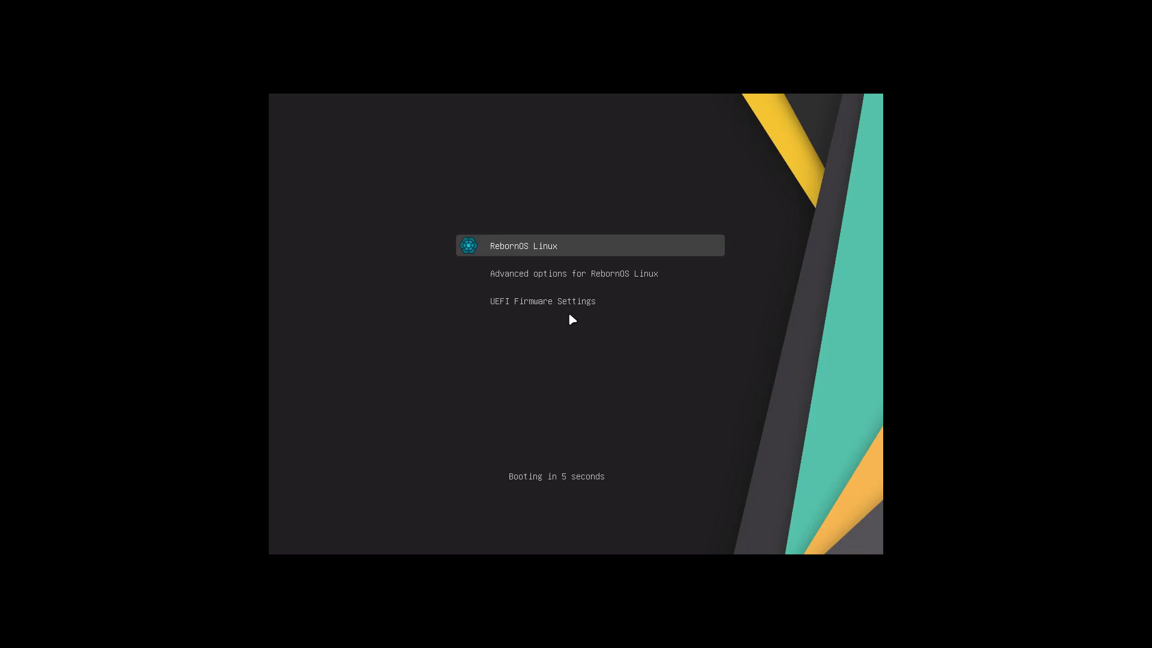
# Boot RebornOS Linux from GRUB and close the autostarted Telegram, Insync and Discord windows
pyautogui.press('Return')
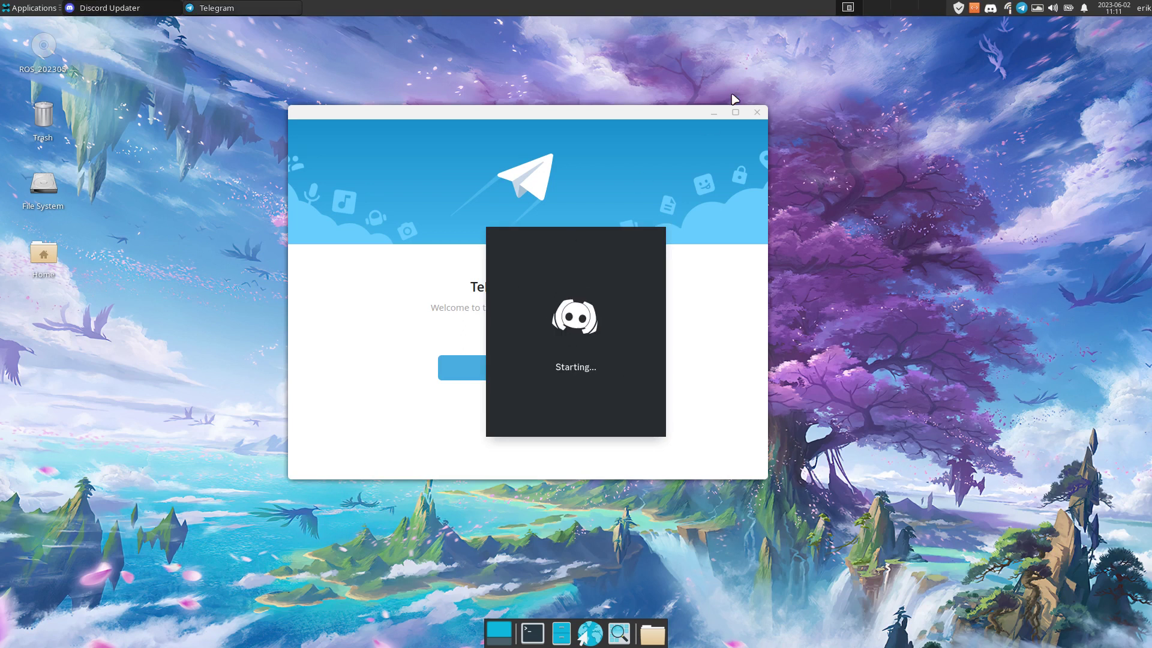
pyautogui.click(757, 112)
pyautogui.click(817, 250)
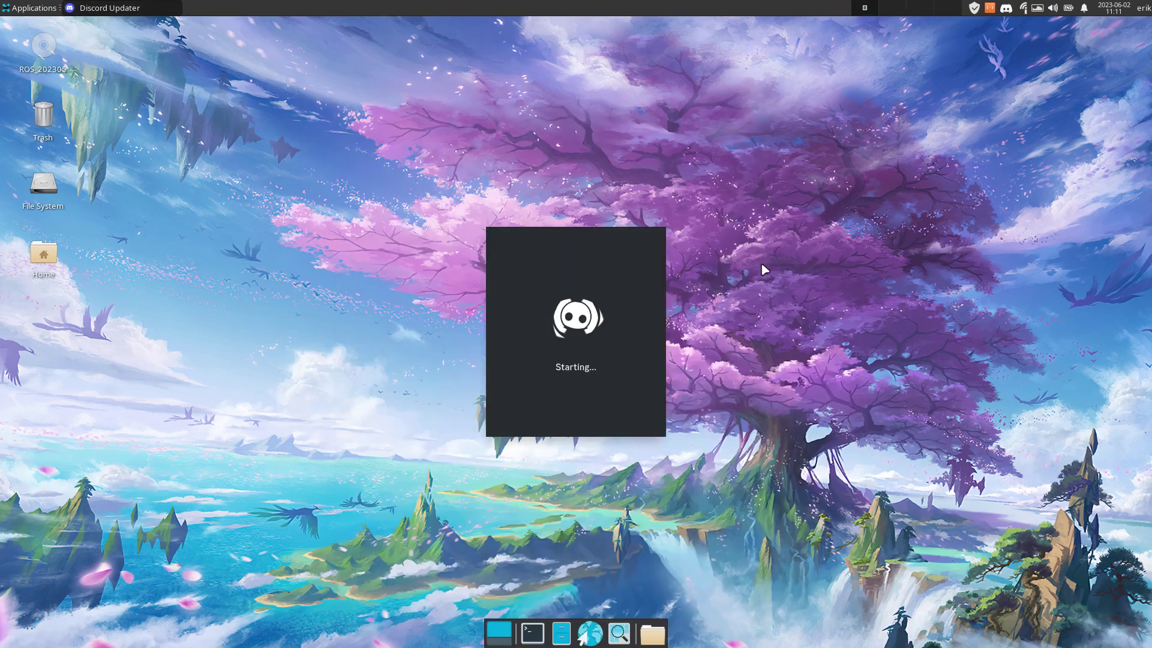
pyautogui.click(958, 203)
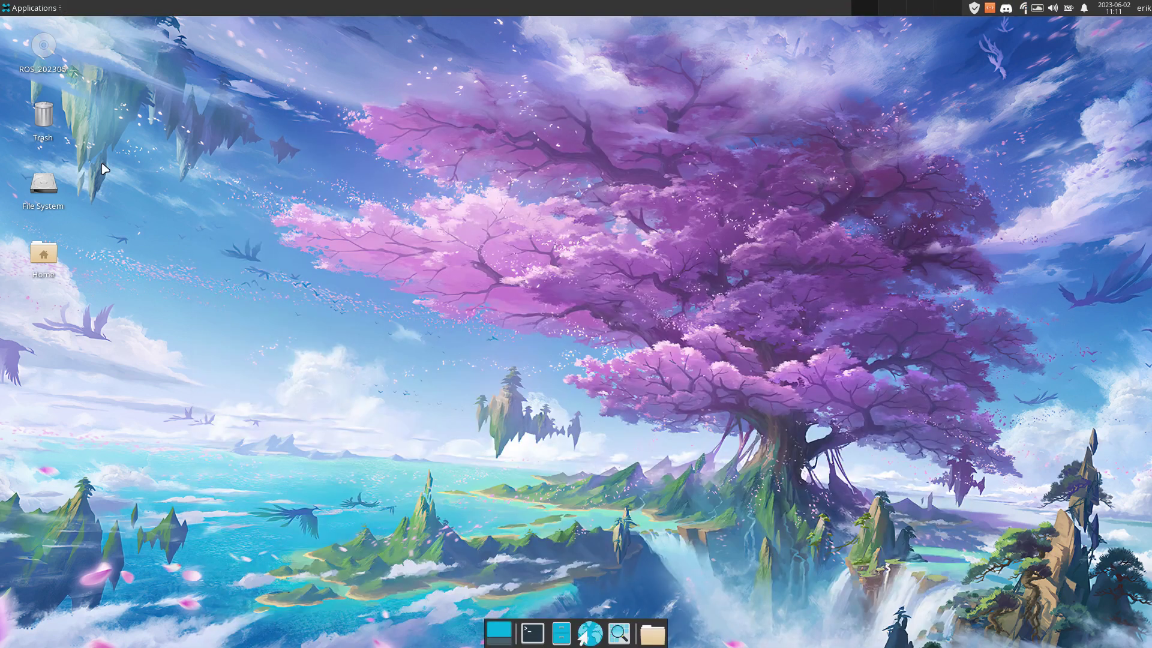
pyautogui.click(31, 9)
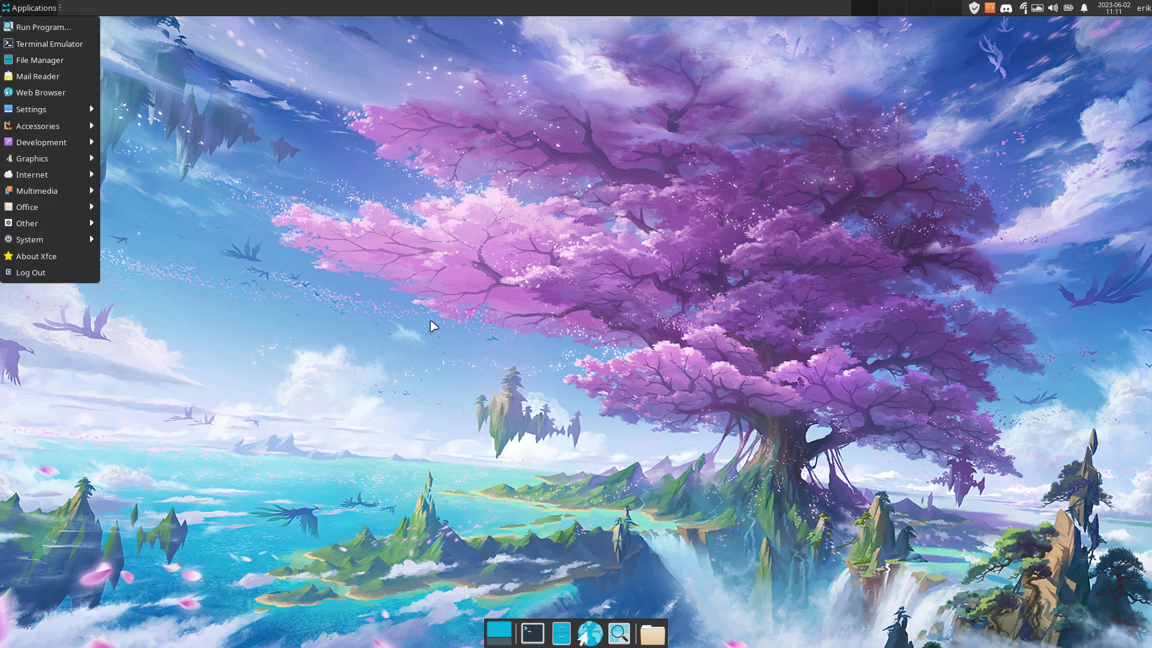
# Install sardi-icons with 'sudo pacman -S sardi-icons' in a new terminal
pyautogui.click(463, 425)
pyautogui.hotkey('ctrl', 'alt', 't')
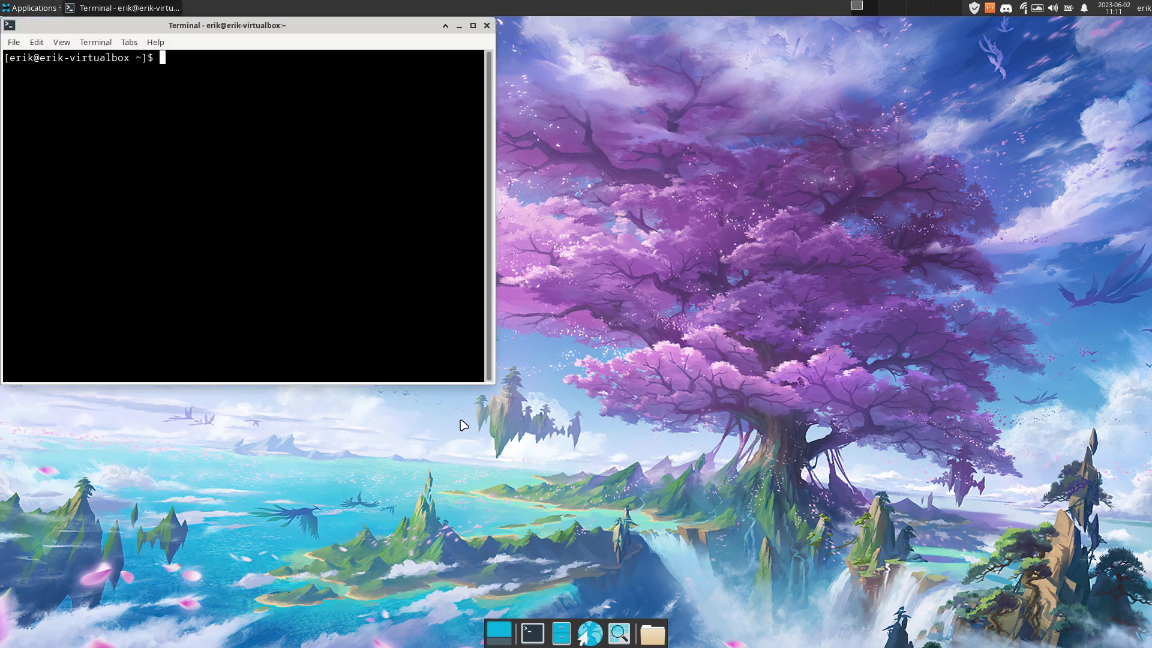
pyautogui.write('sudo pamcan')
pyautogui.press('BackSpace')
pyautogui.press('BackSpace')
pyautogui.press('BackSpace')
pyautogui.press('BackSpace')
pyautogui.press('BackSpace')
pyautogui.write('cman -S ardu')
pyautogui.press('BackSpace')
pyautogui.press('BackSpace')
pyautogui.press('BackSpace')
pyautogui.press('BackSpace')
pyautogui.write('sari')
pyautogui.press('BackSpace')
pyautogui.write('di-')
pyautogui.press('Tab')
pyautogui.press('Tab')
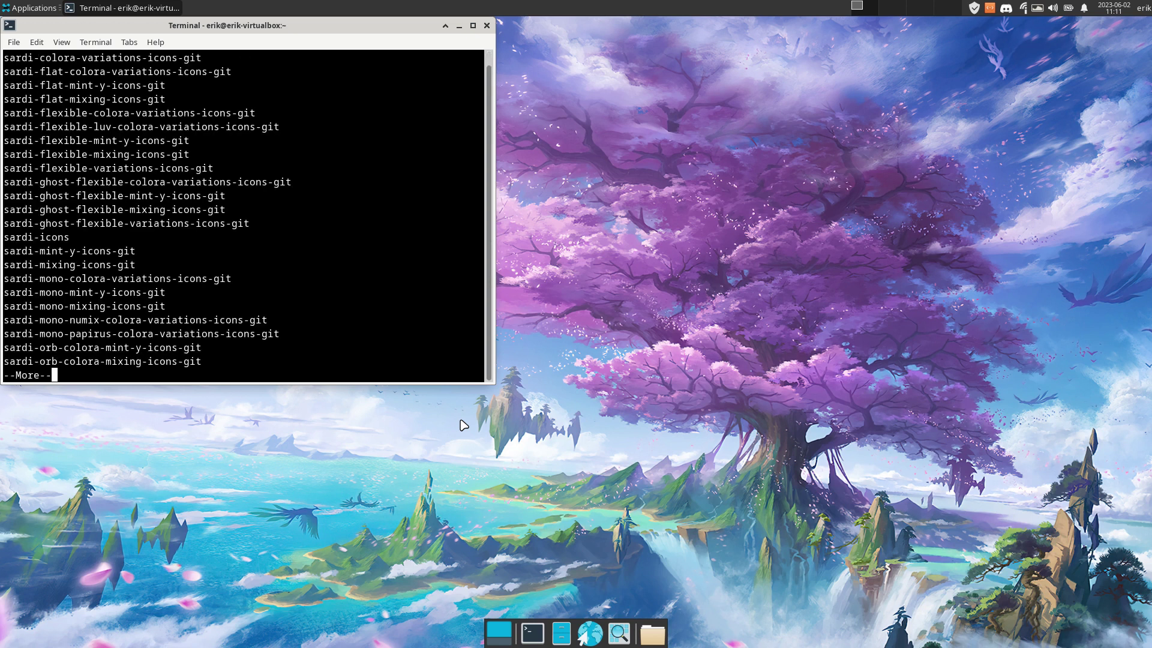
pyautogui.press('Return')
pyautogui.write('icons')
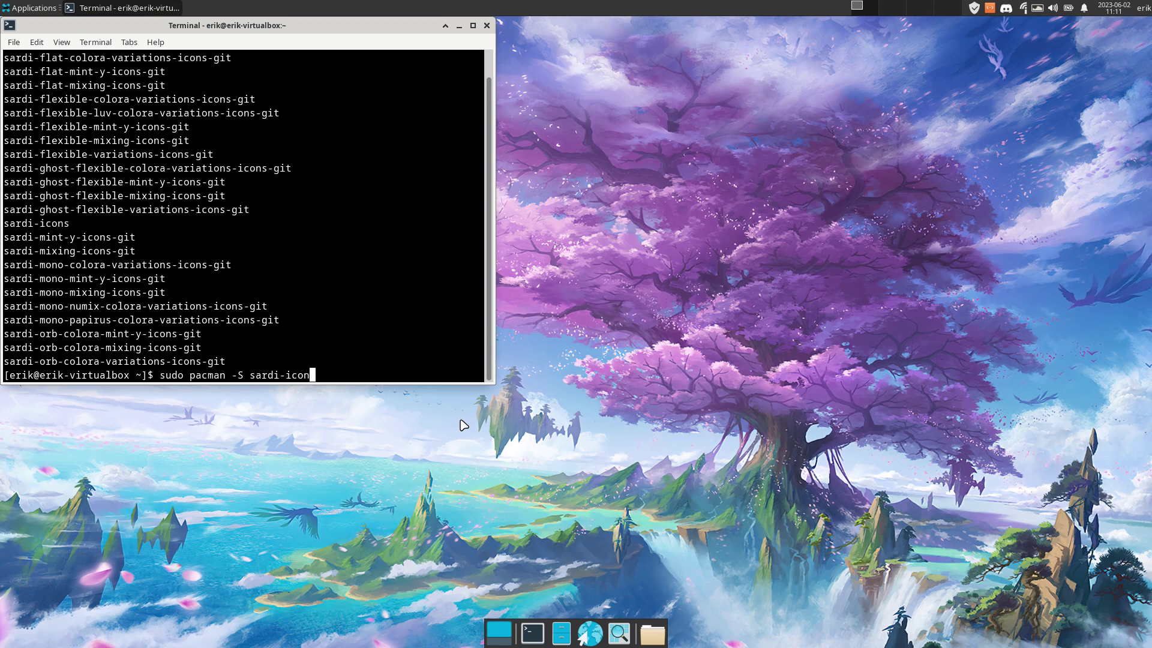
pyautogui.press('Return')
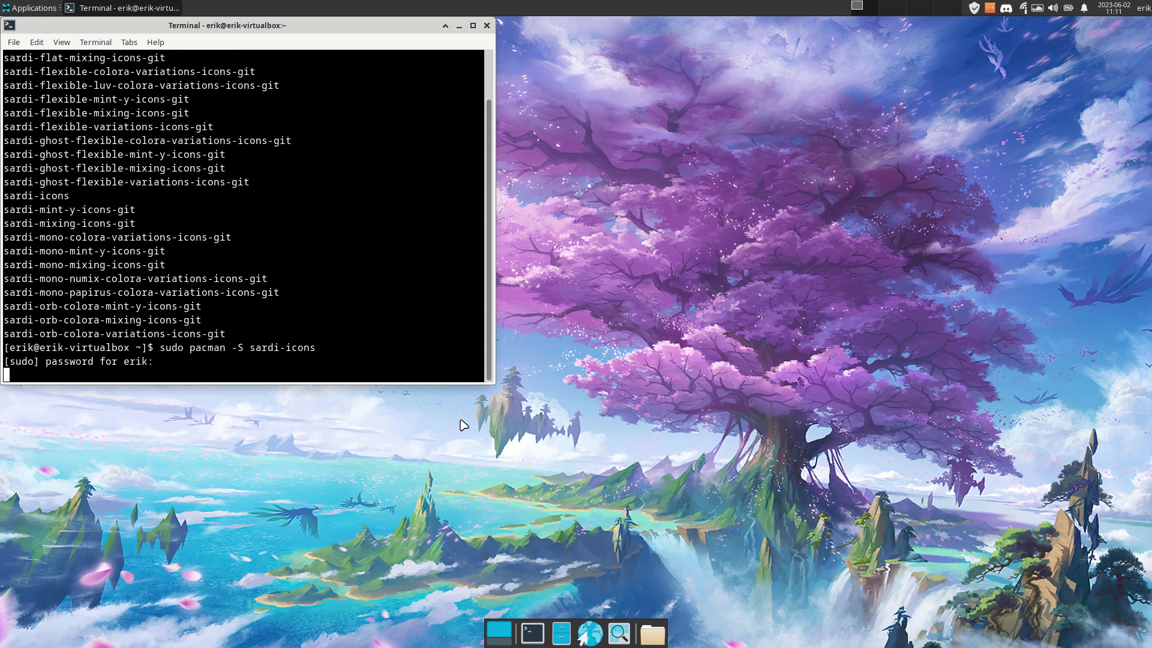
pyautogui.press('Return')
pyautogui.press('Return')
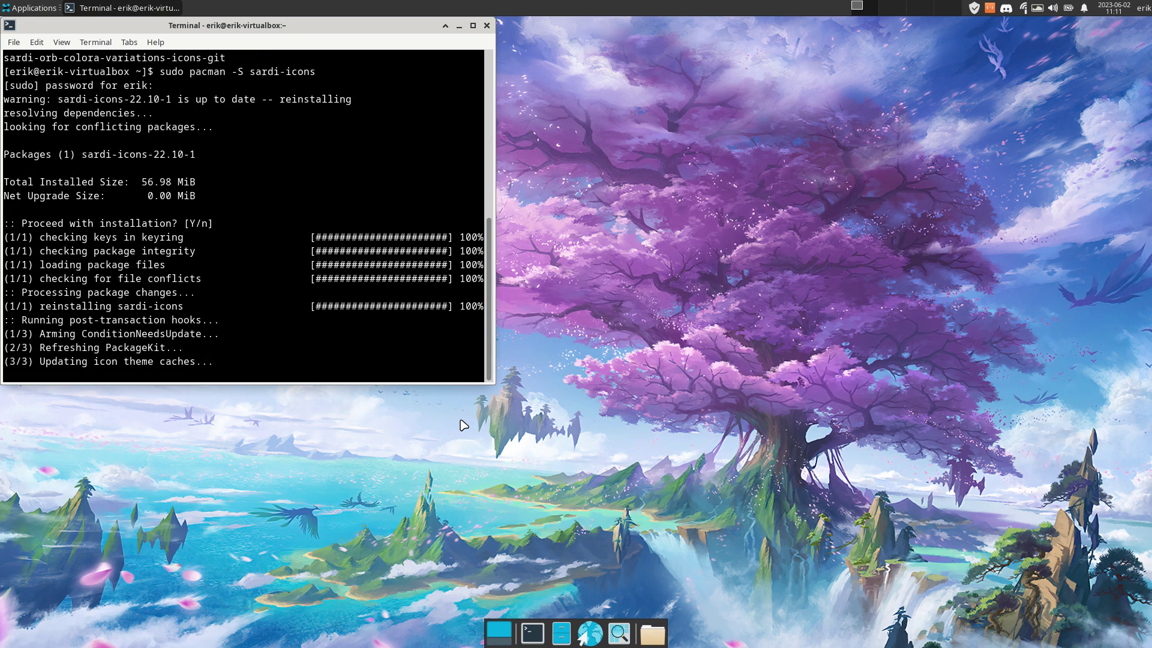
# Install surfn-icons-git with pacman, then close the terminal
pyautogui.press('Up')
pyautogui.press('BackSpace')
pyautogui.press('BackSpace')
pyautogui.press('BackSpace')
pyautogui.press('BackSpace')
pyautogui.press('BackSpace')
pyautogui.press('BackSpace')
pyautogui.press('BackSpace')
pyautogui.press('BackSpace')
pyautogui.press('BackSpace')
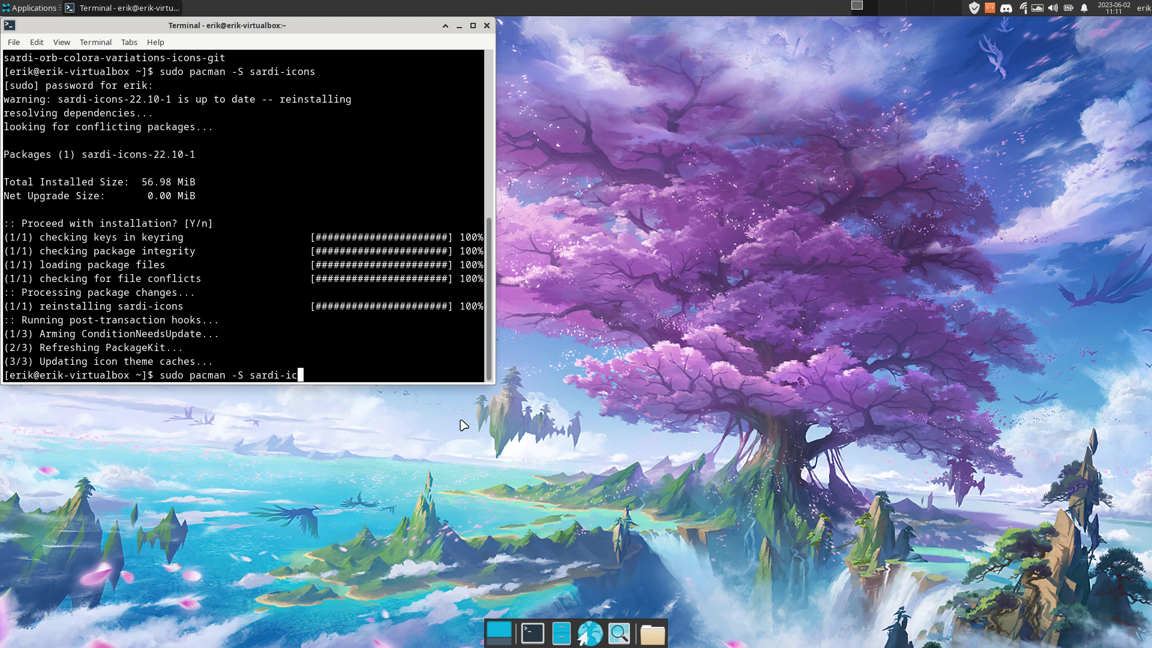
pyautogui.press('BackSpace')
pyautogui.write('urfn-')
pyautogui.press('Tab')
pyautogui.press('Tab')
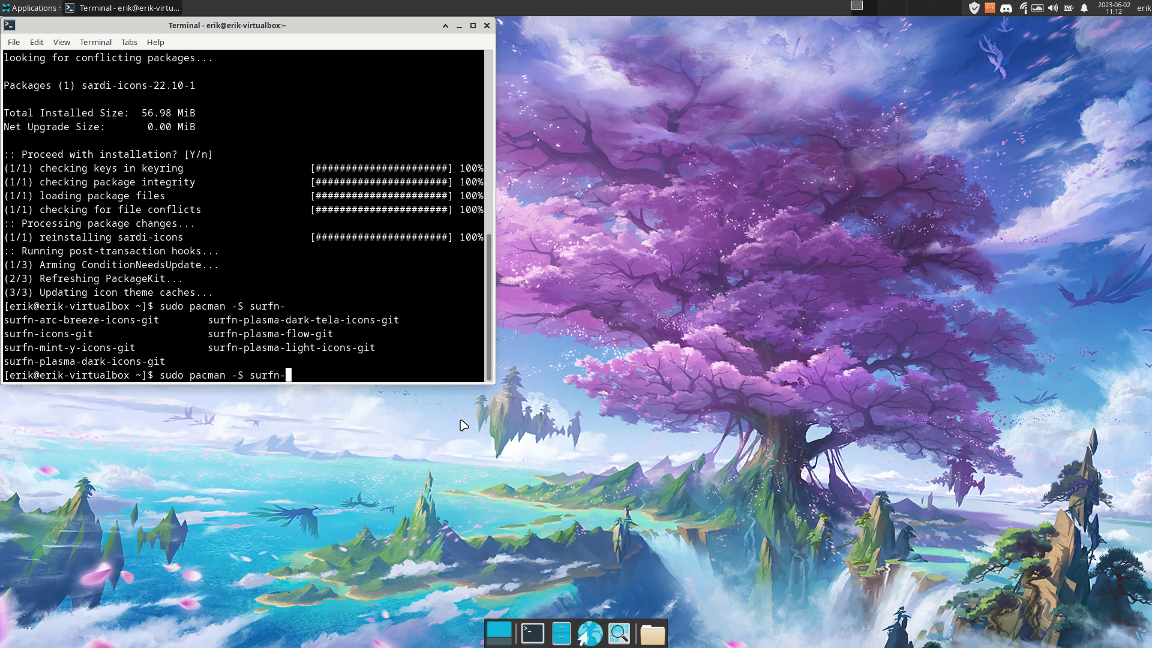
pyautogui.write('icon')
pyautogui.press('Tab')
pyautogui.press('Return')
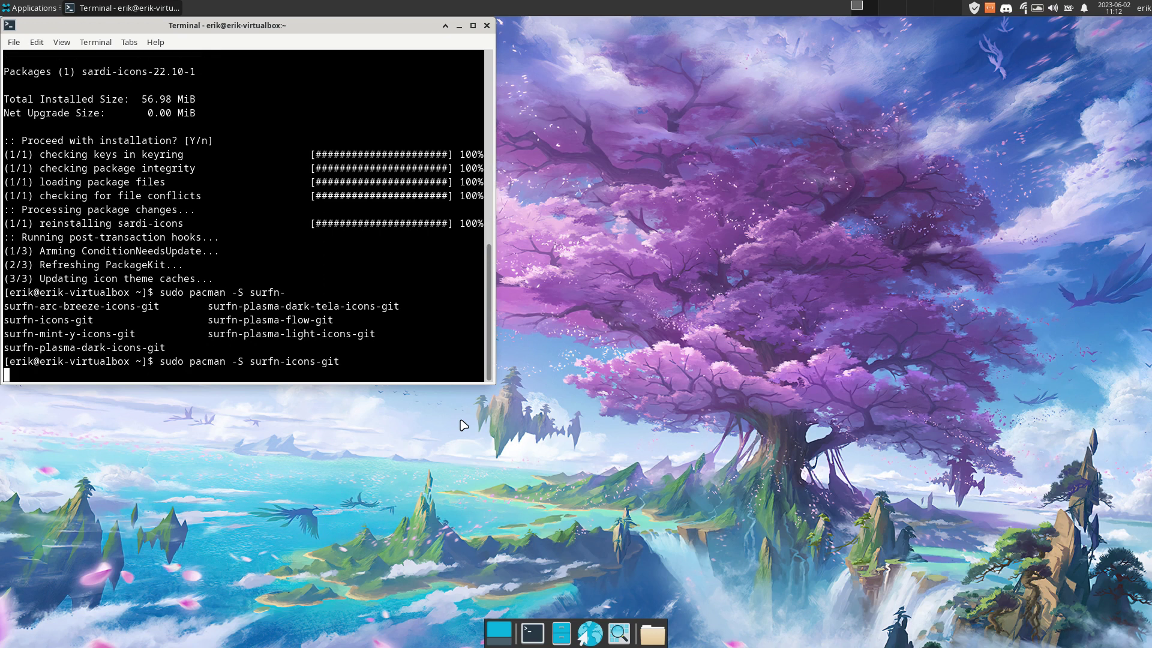
pyautogui.press('Return')
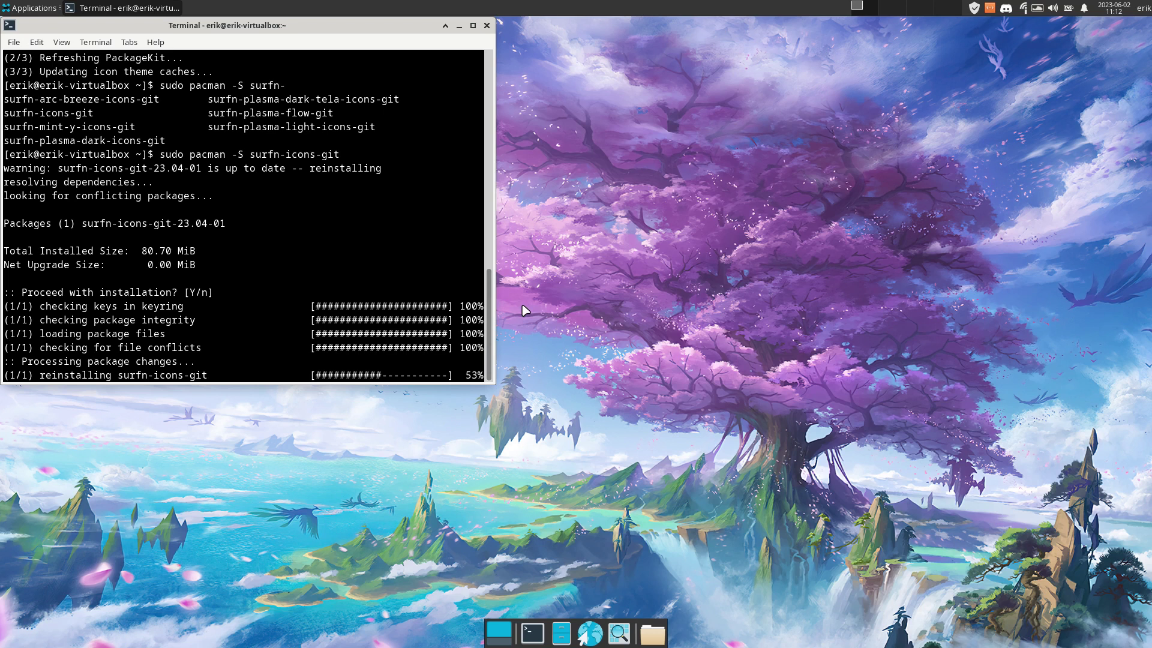
pyautogui.click(486, 26)
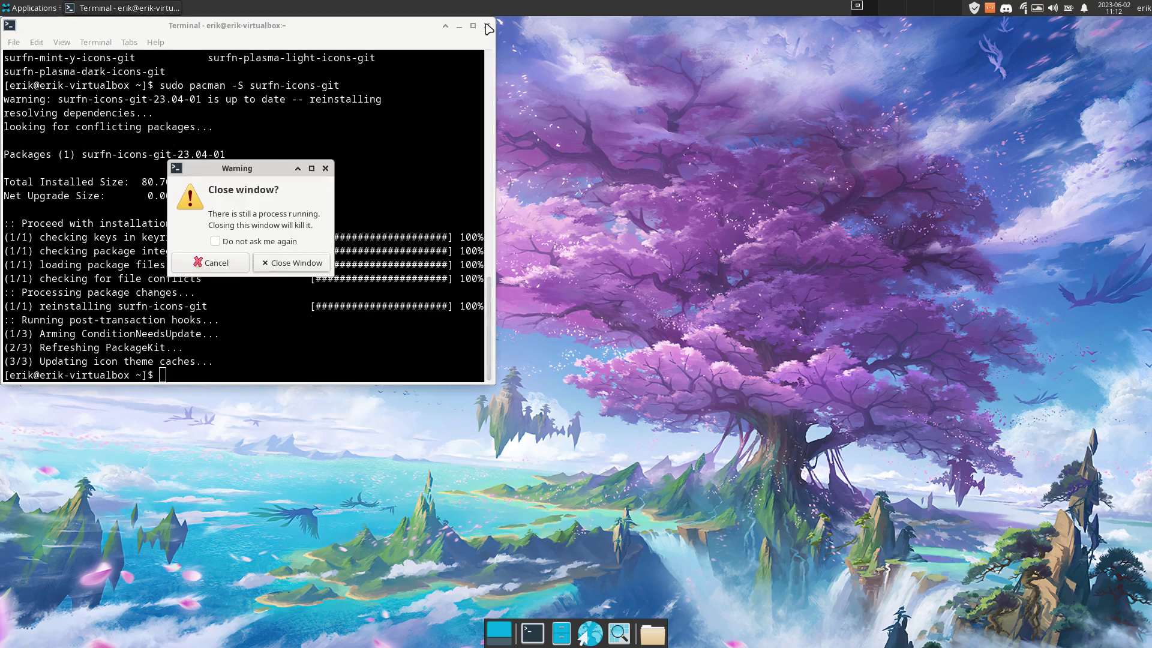
# Close the terminal anyway, open Appearance settings, and apply the Arc-Dawn-Dark style
pyautogui.click(323, 263)
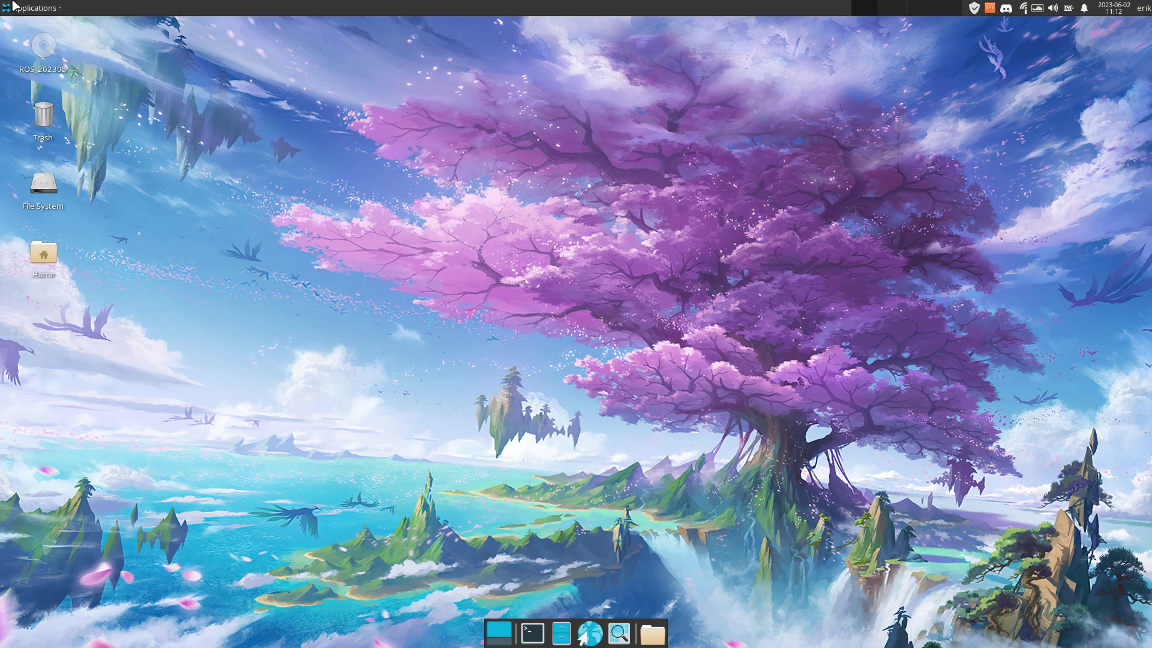
pyautogui.click(30, 8)
pyautogui.moveTo(48, 109)
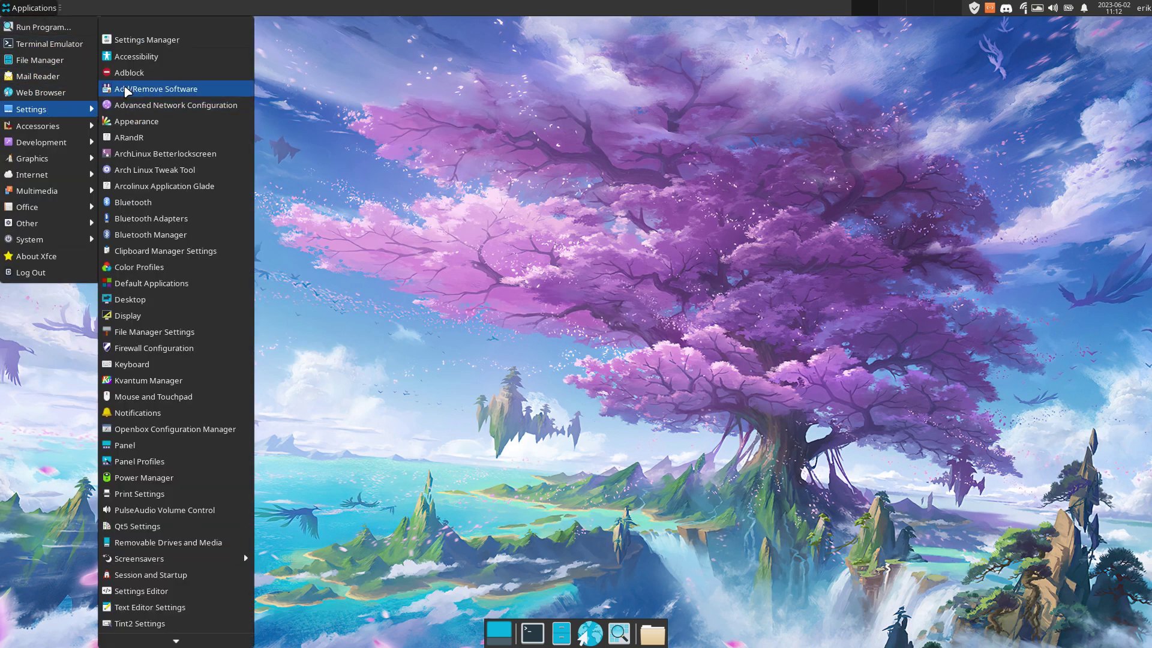
pyautogui.click(150, 38)
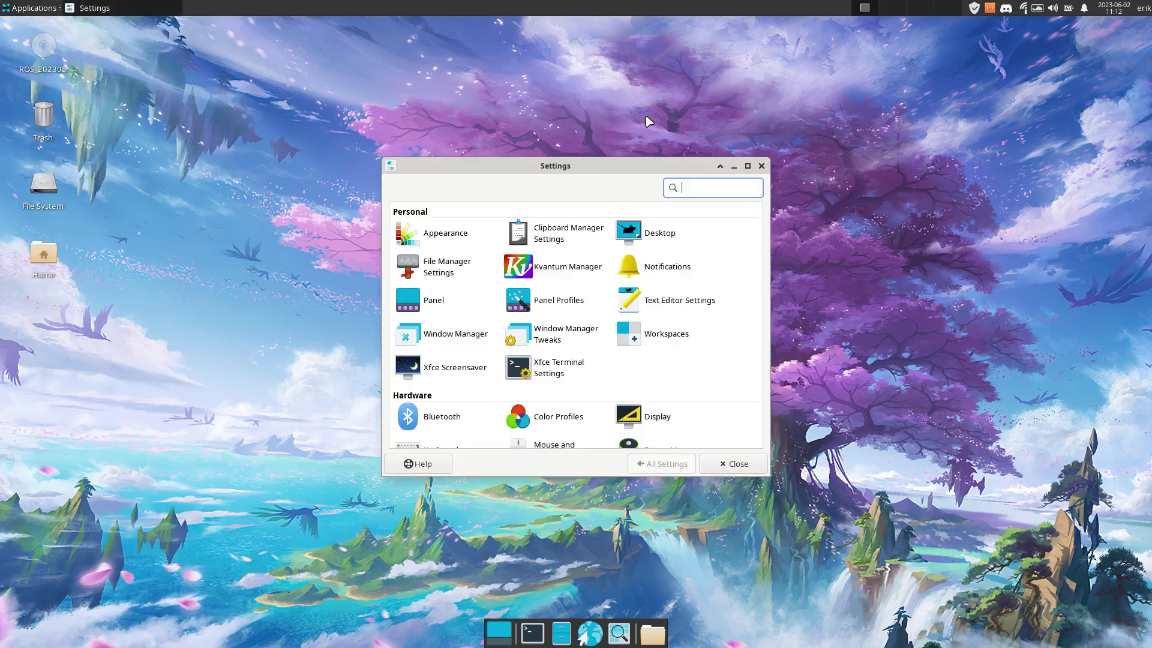
pyautogui.click(443, 234)
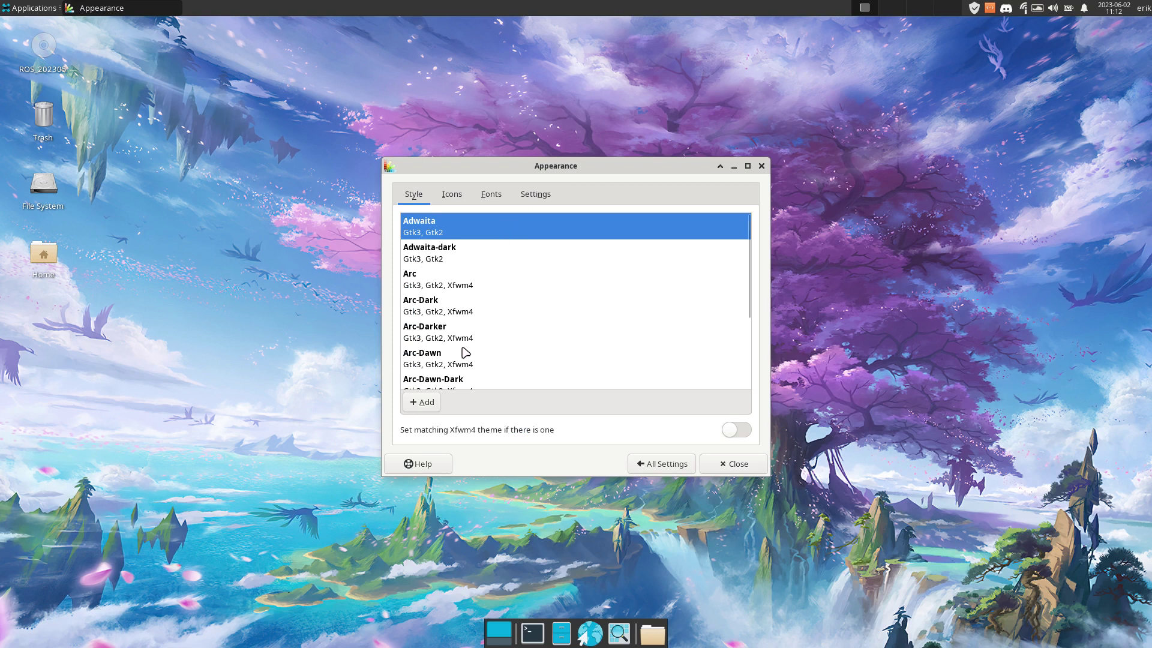
pyautogui.click(465, 382)
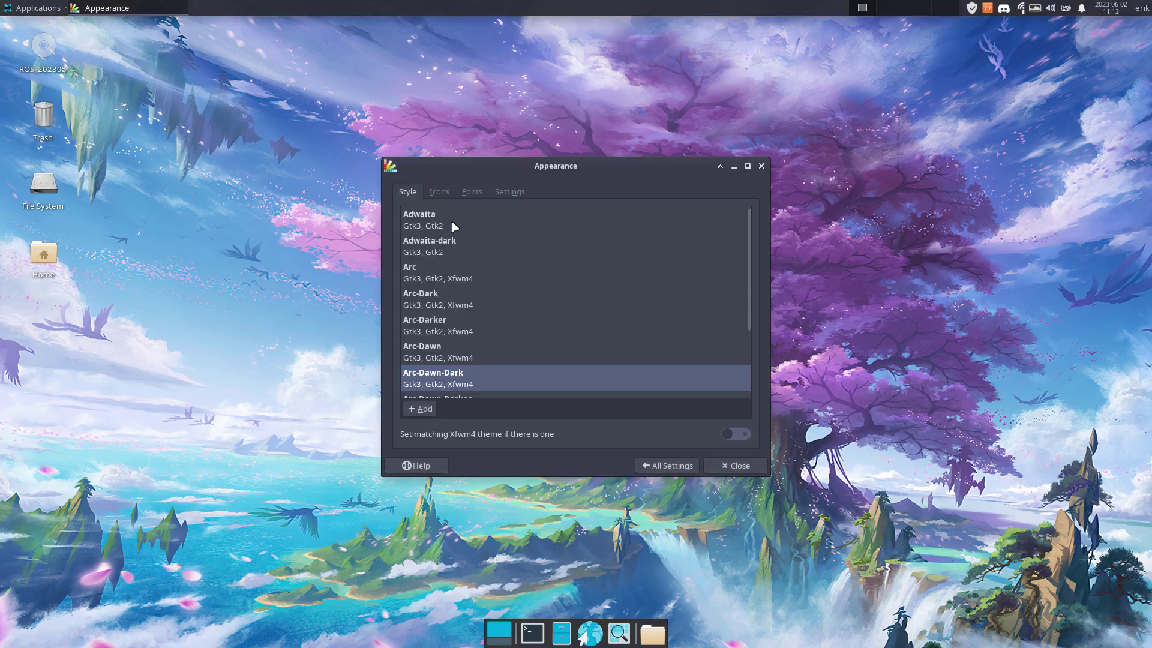
# Try Sardi Ghost Flexible Arc, then settle on Sardi Flexible Arc as the icon theme
pyautogui.click(440, 191)
pyautogui.moveTo(504, 176); pyautogui.dragTo(366, 35)
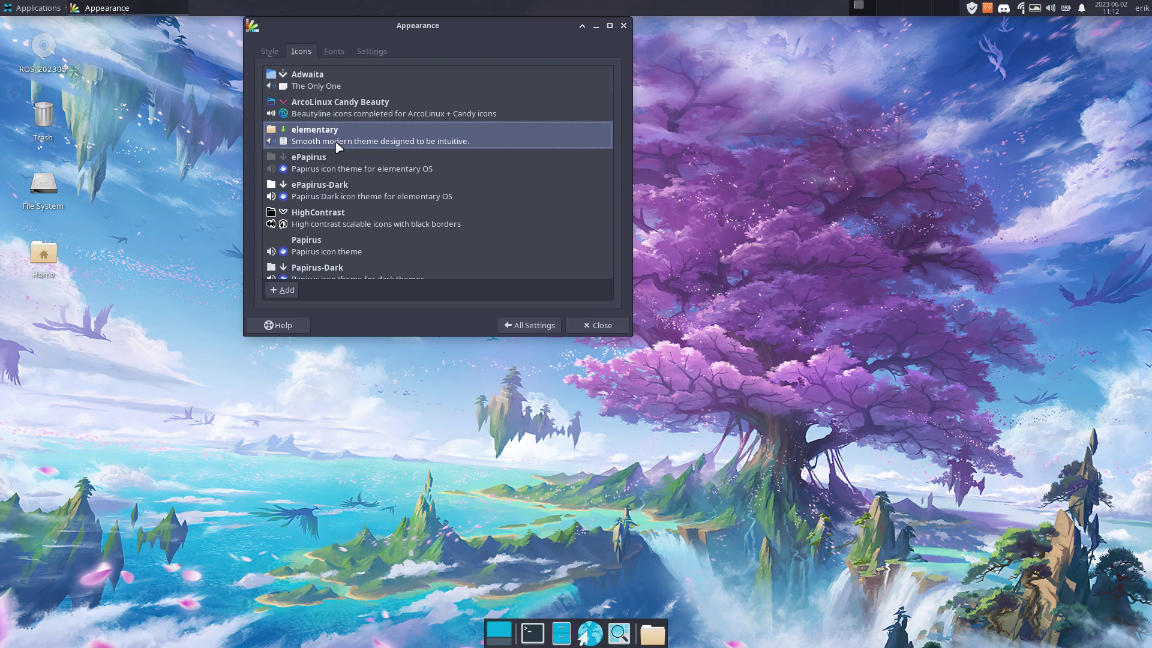
pyautogui.scroll(-4, 403, 171)
pyautogui.moveTo(639, 324); pyautogui.dragTo(928, 548)
pyautogui.scroll(-2, 366, 399)
pyautogui.scroll(-3, 366, 399)
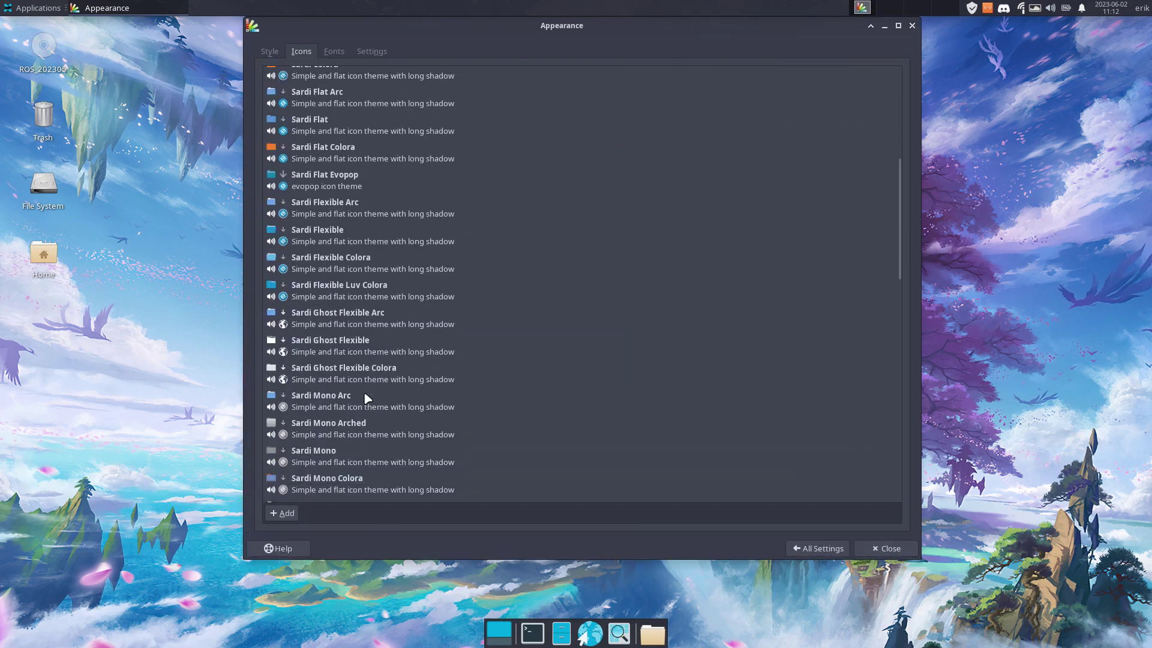
pyautogui.click(342, 324)
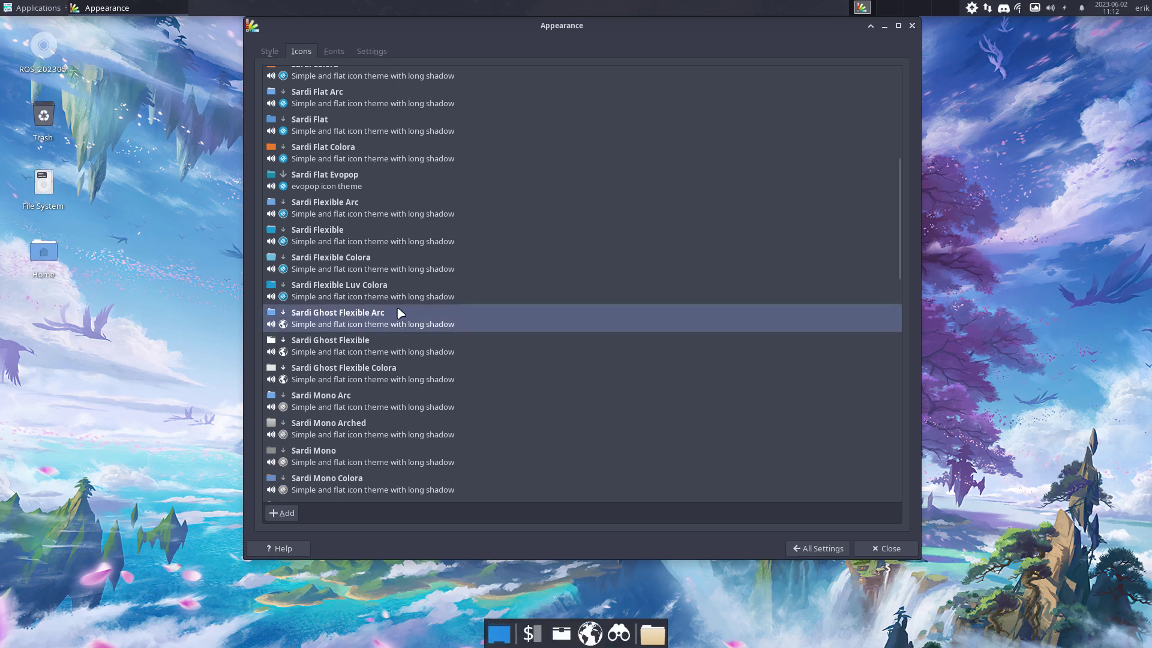
pyautogui.click(357, 211)
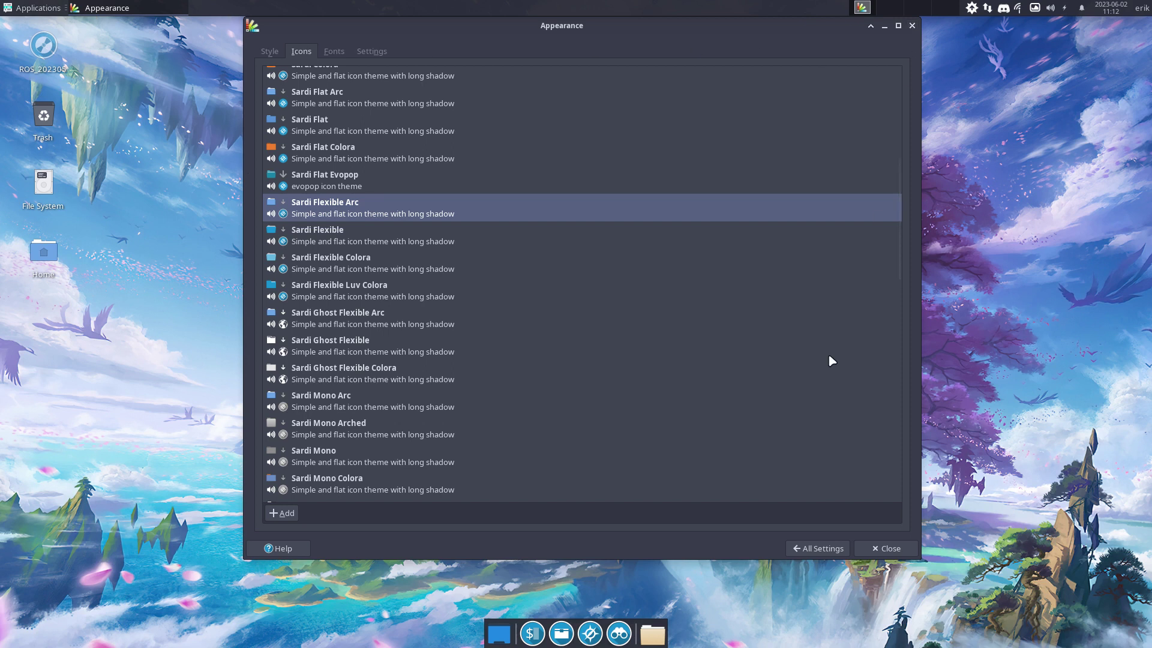
pyautogui.click(814, 547)
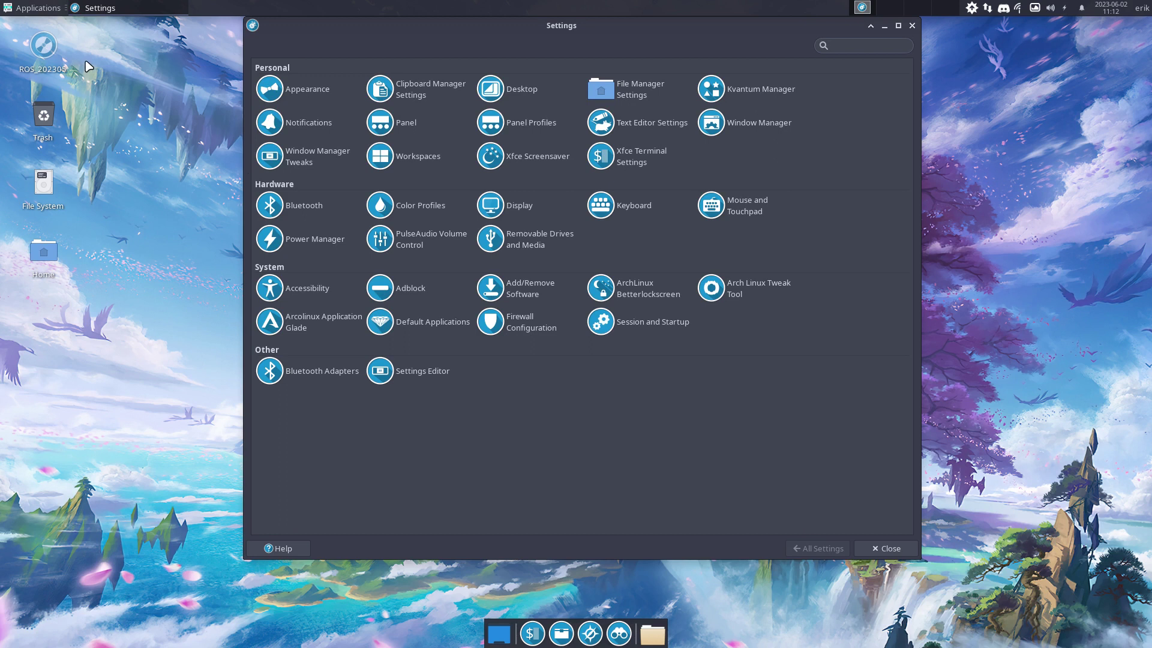
pyautogui.click(54, 9)
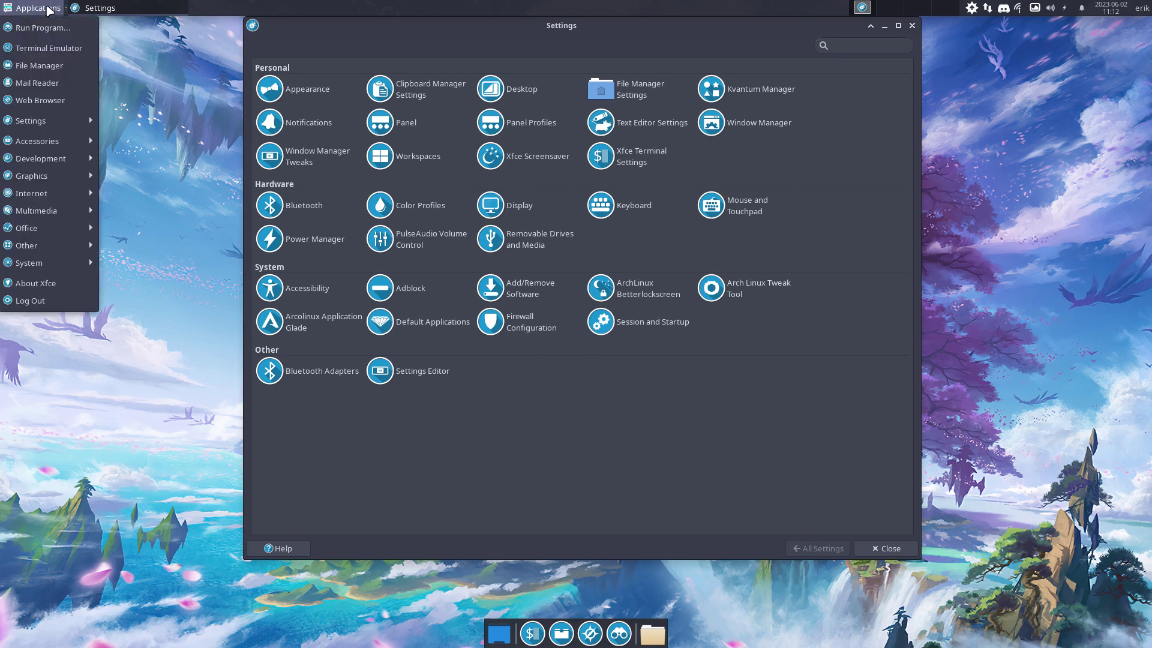
pyautogui.moveTo(51, 123)
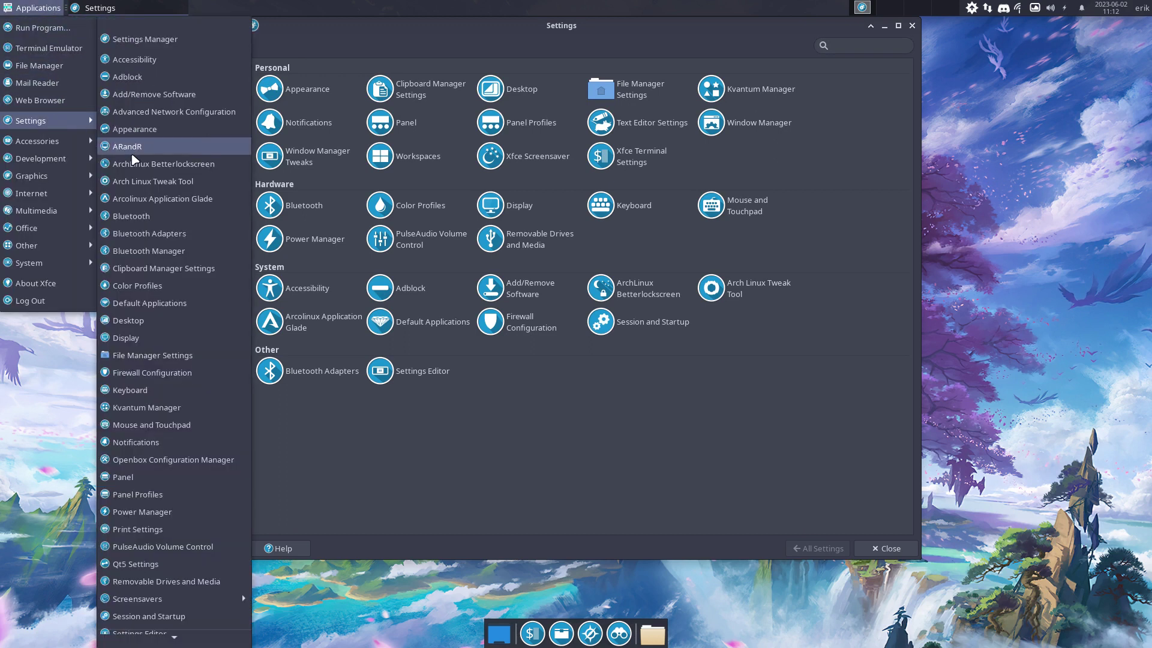
pyautogui.scroll(-5, 152, 212)
pyautogui.scroll(-2, 153, 212)
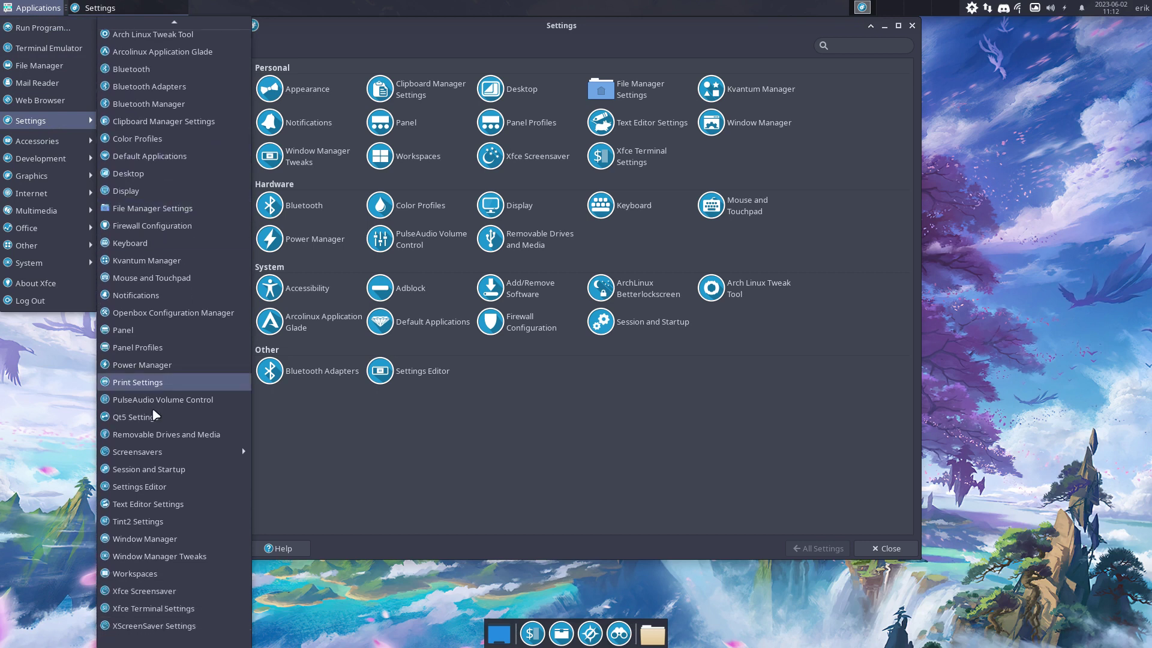
pyautogui.scroll(7, 150, 138)
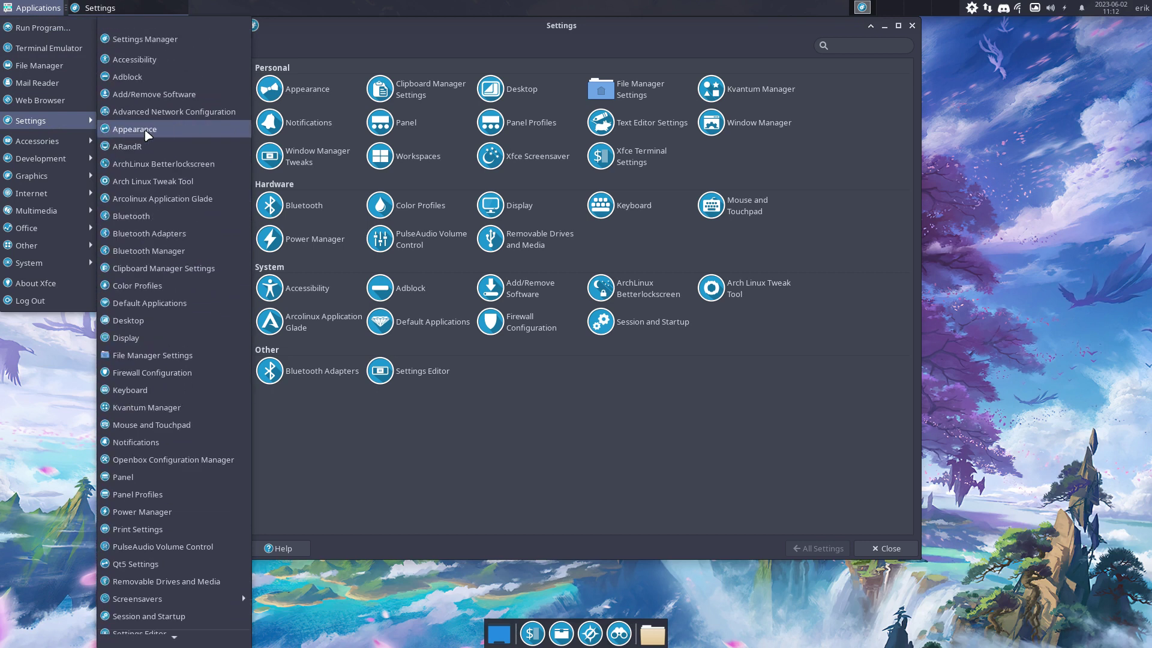
pyautogui.moveTo(33, 143)
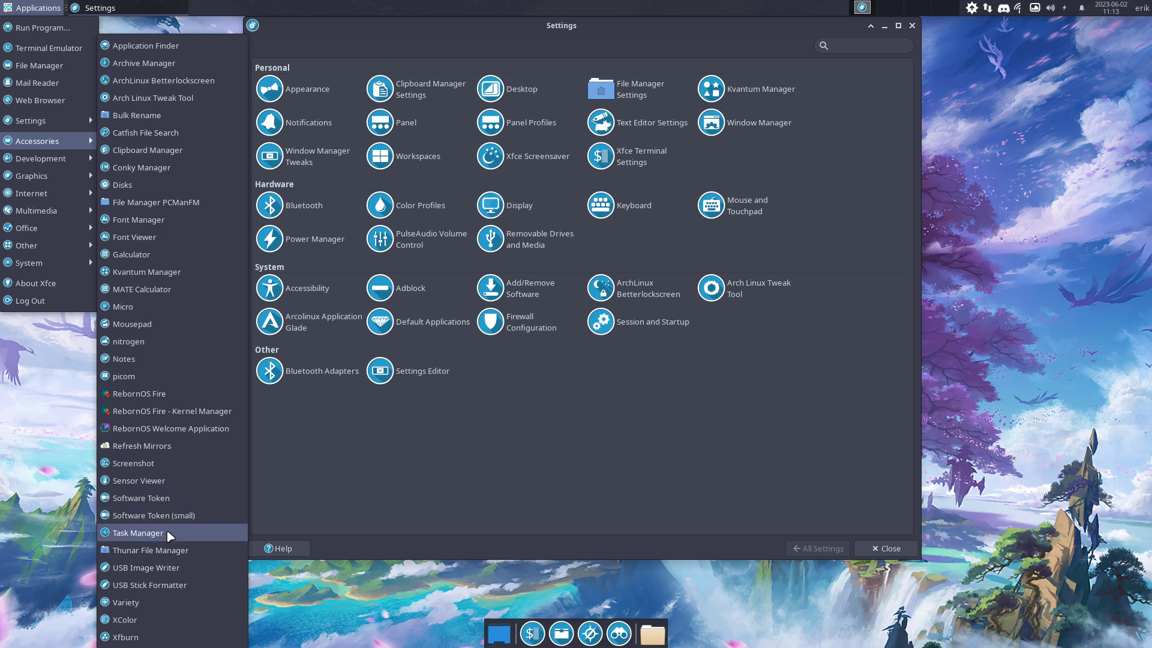
pyautogui.moveTo(53, 165)
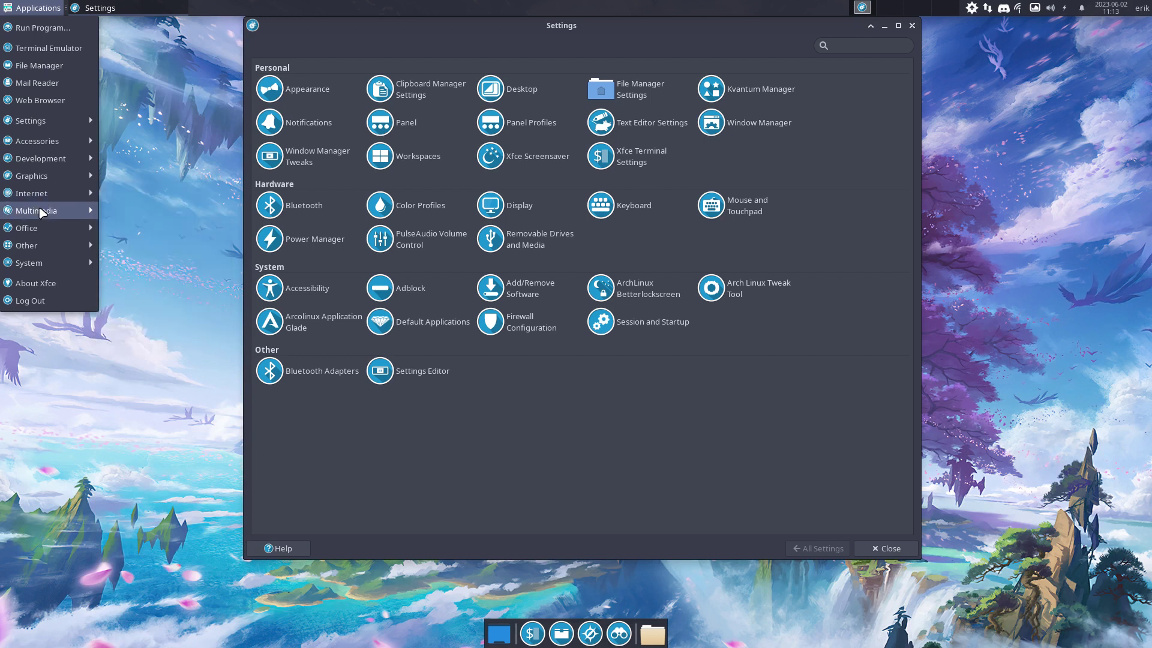
pyautogui.moveTo(40, 213)
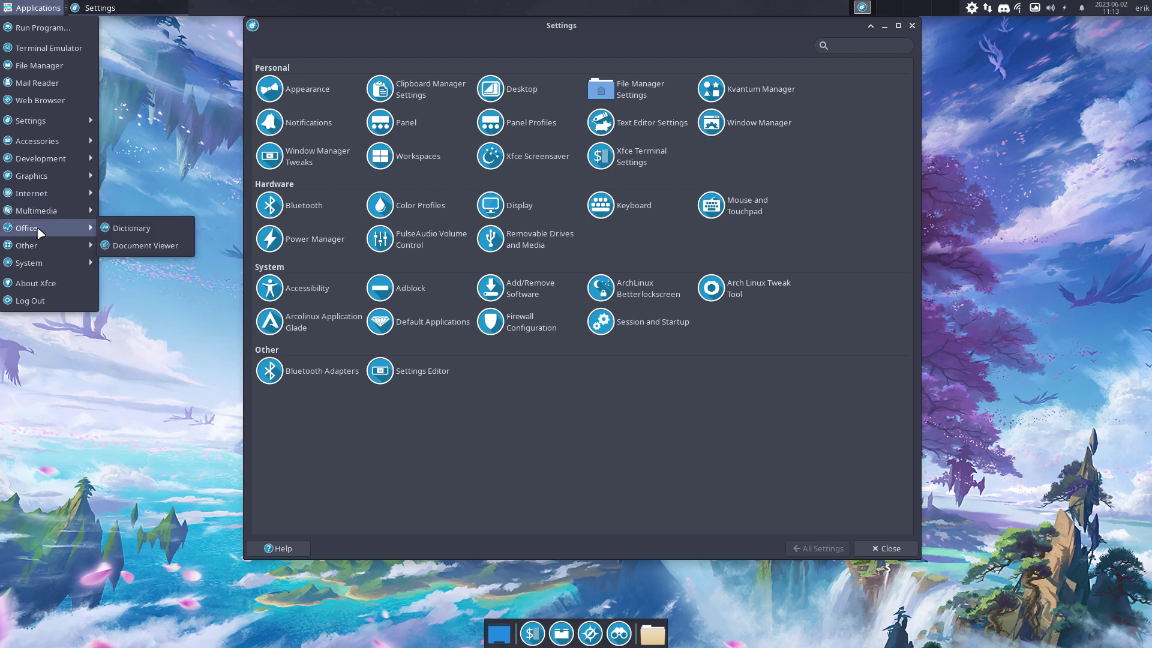
pyautogui.moveTo(42, 251)
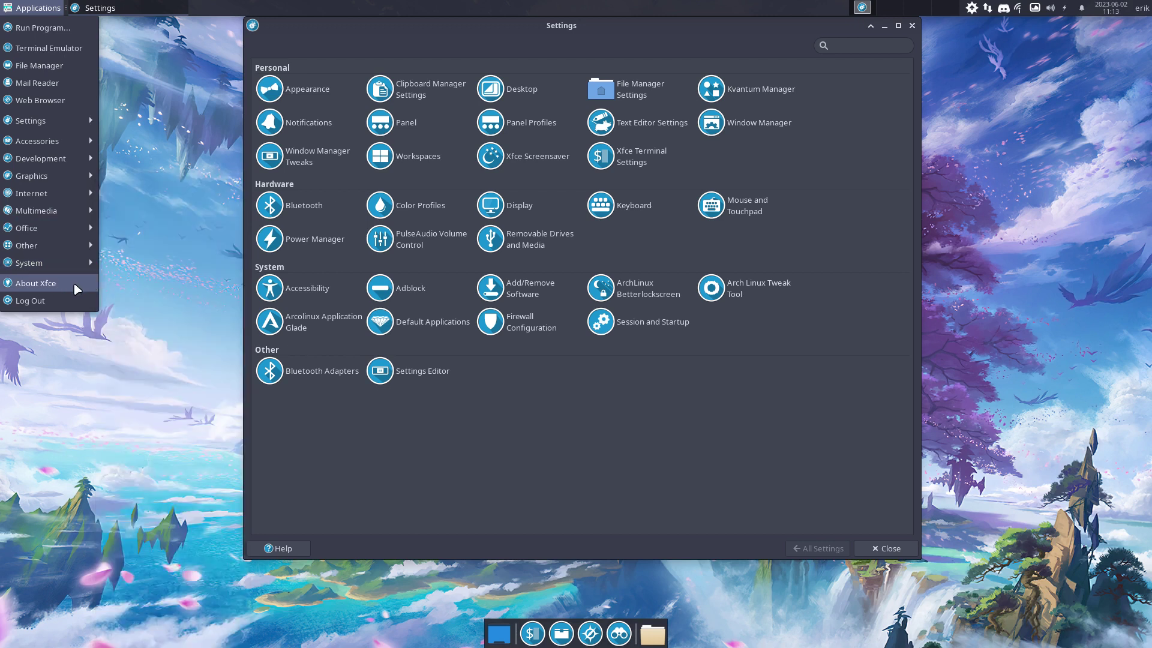
pyautogui.click(419, 452)
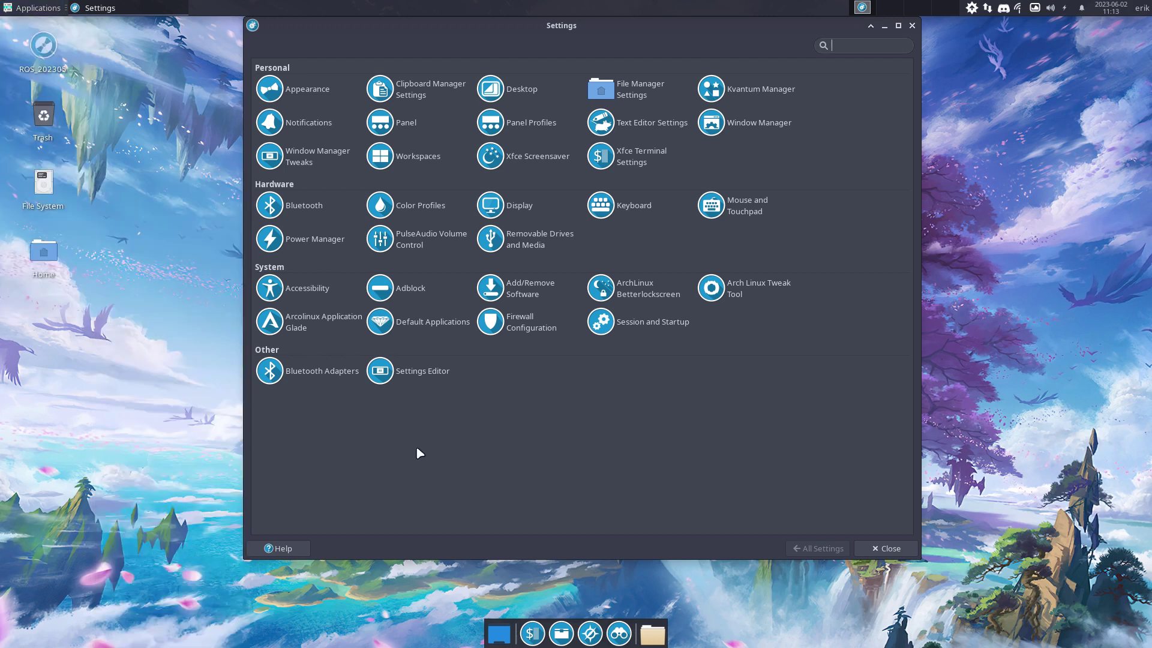
# Browse Thunar to /usr/share/applications, maximize the window and select kernelmanager.desktop
pyautogui.click(561, 633)
pyautogui.click(42, 187)
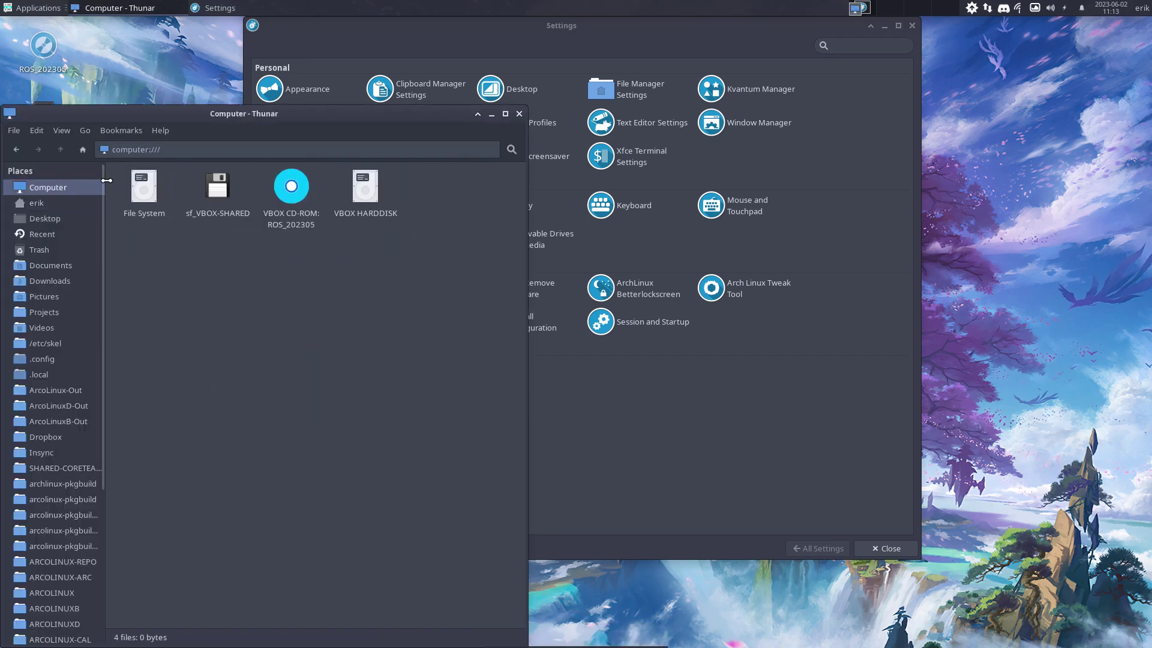
pyautogui.doubleClick(147, 186)
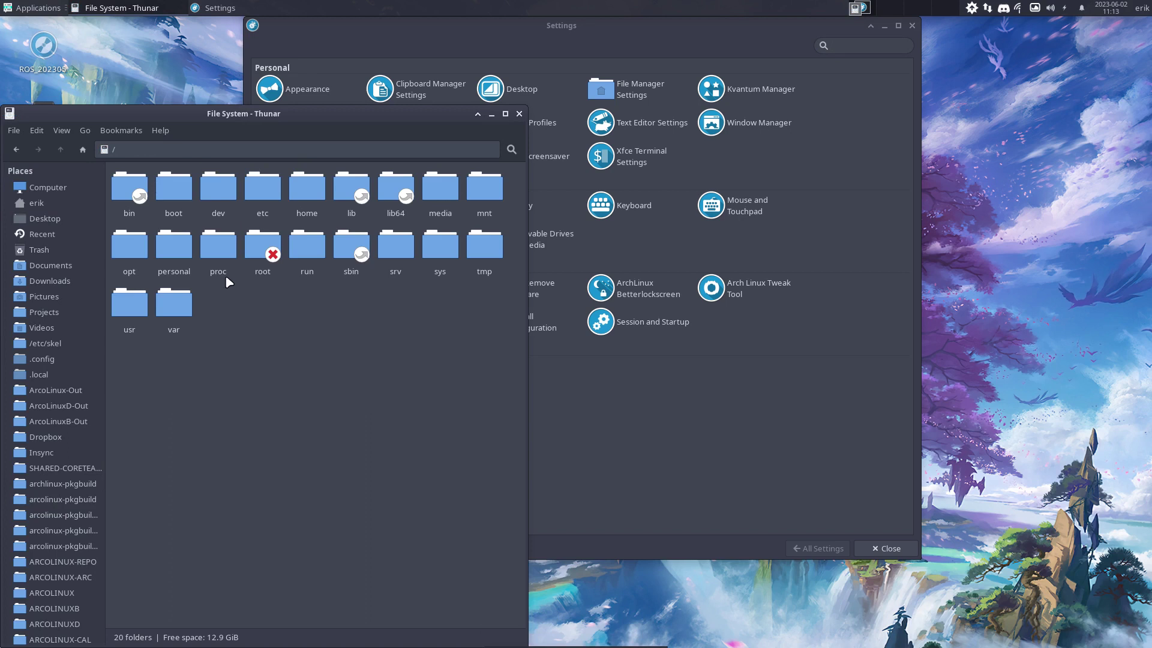
pyautogui.doubleClick(137, 303)
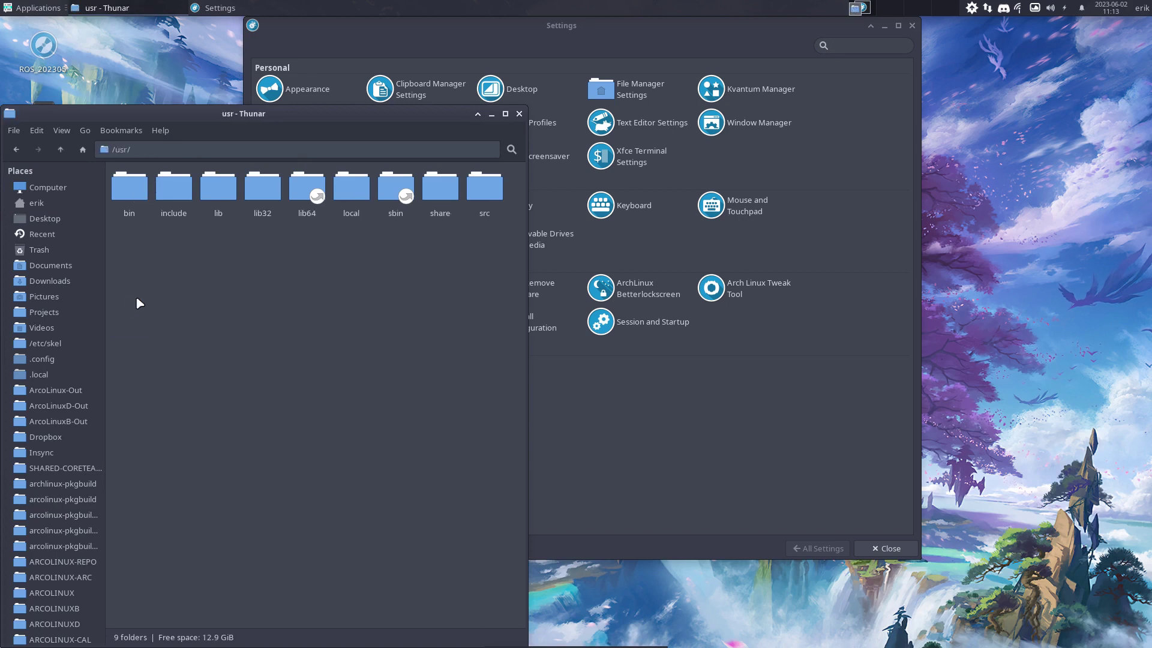
pyautogui.doubleClick(438, 187)
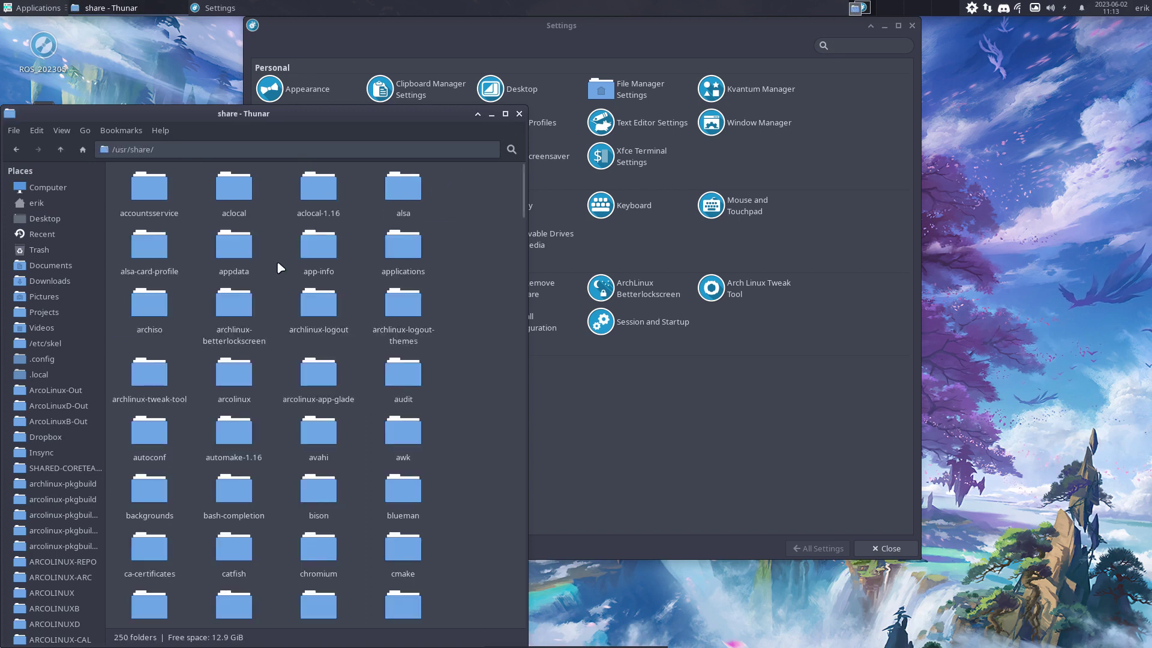
pyautogui.write('app')
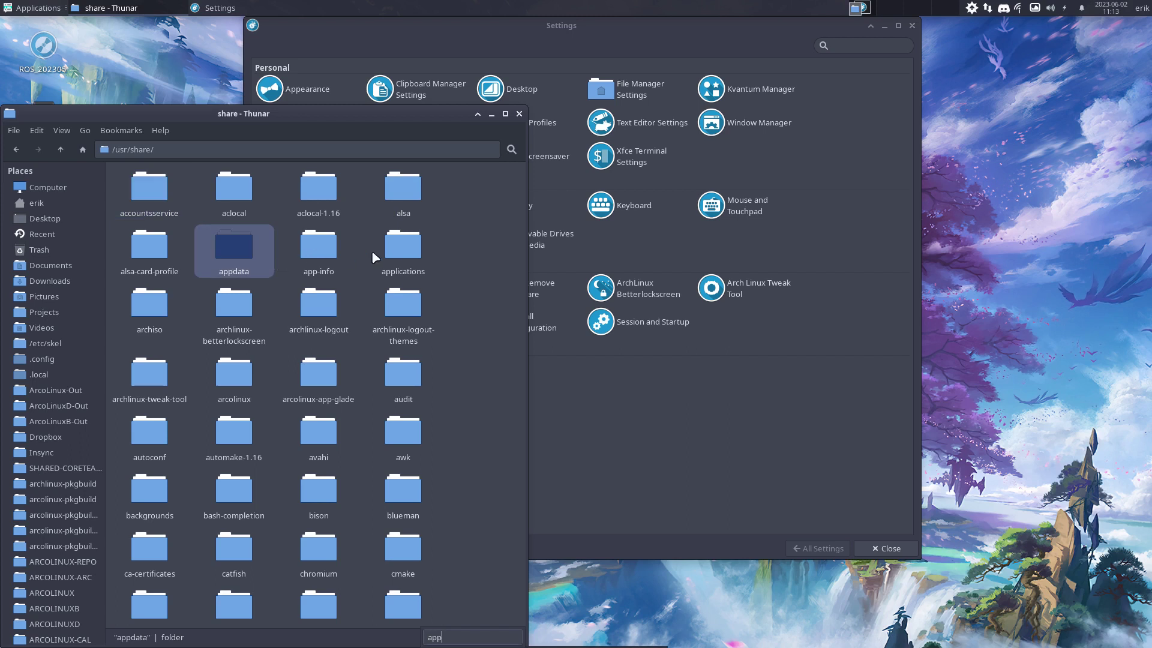
pyautogui.doubleClick(411, 248)
pyautogui.doubleClick(443, 111)
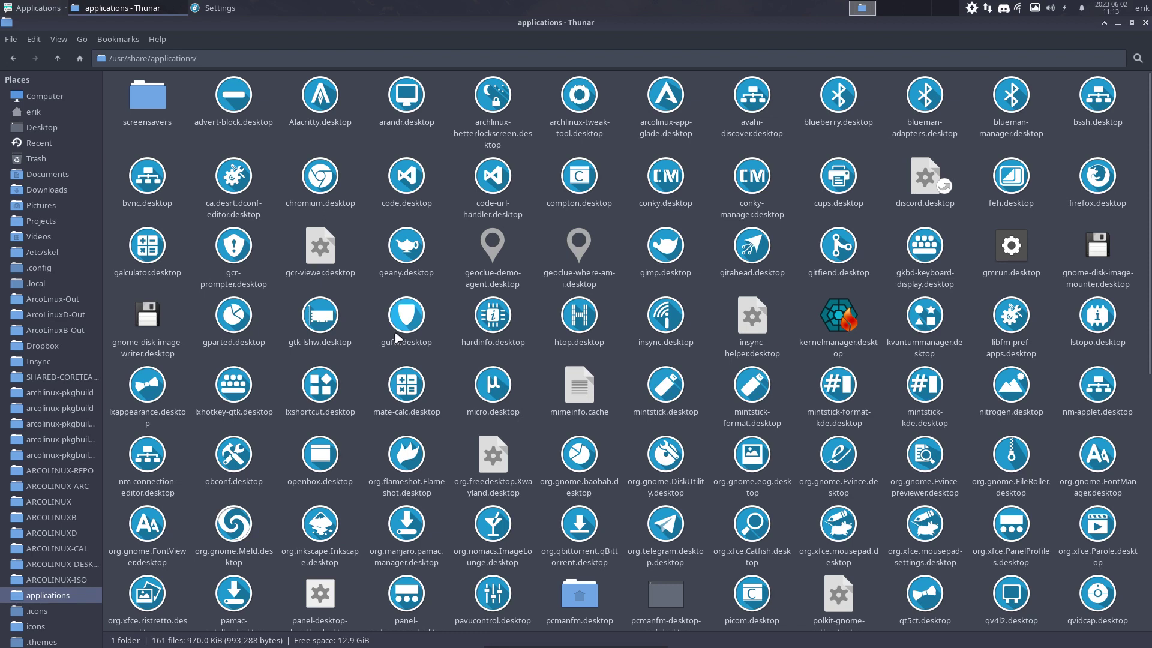
pyautogui.click(845, 312)
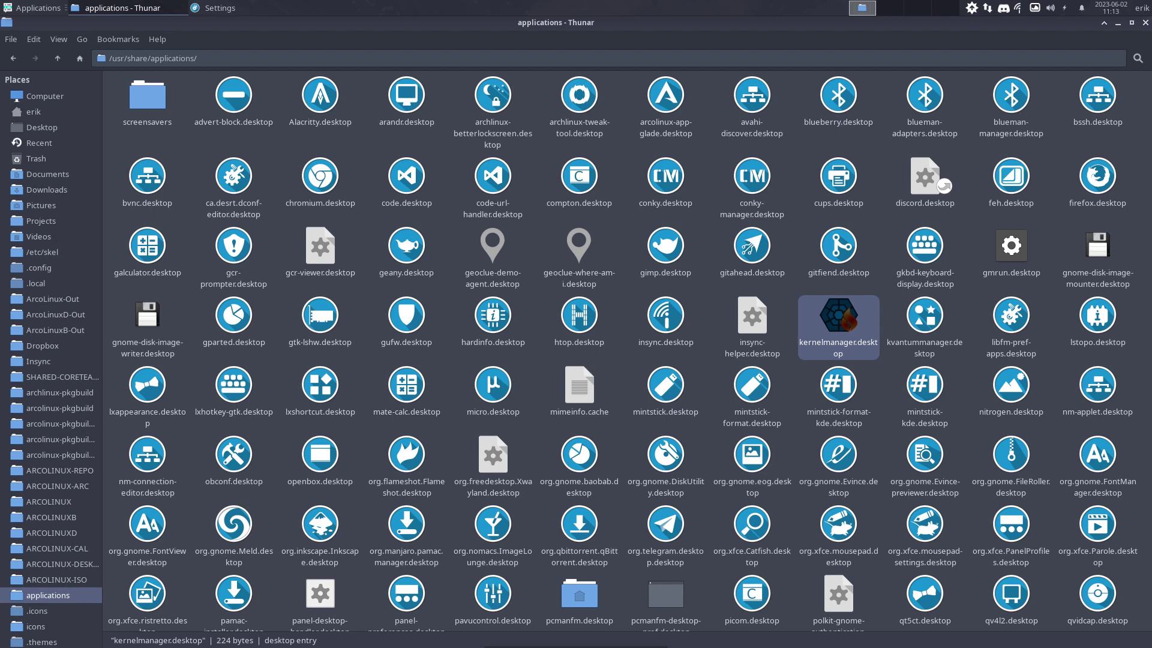
# Open kernelmanager.desktop in the micro terminal editor
pyautogui.rightClick(838, 317)
pyautogui.moveTo(887, 345)
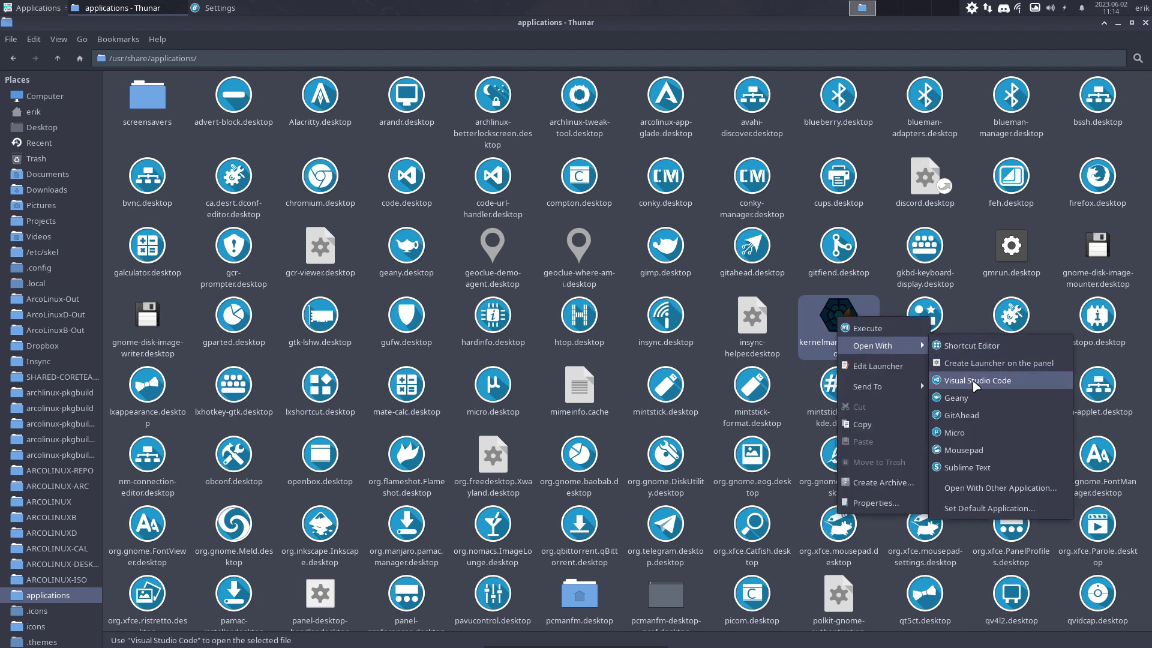
pyautogui.click(979, 433)
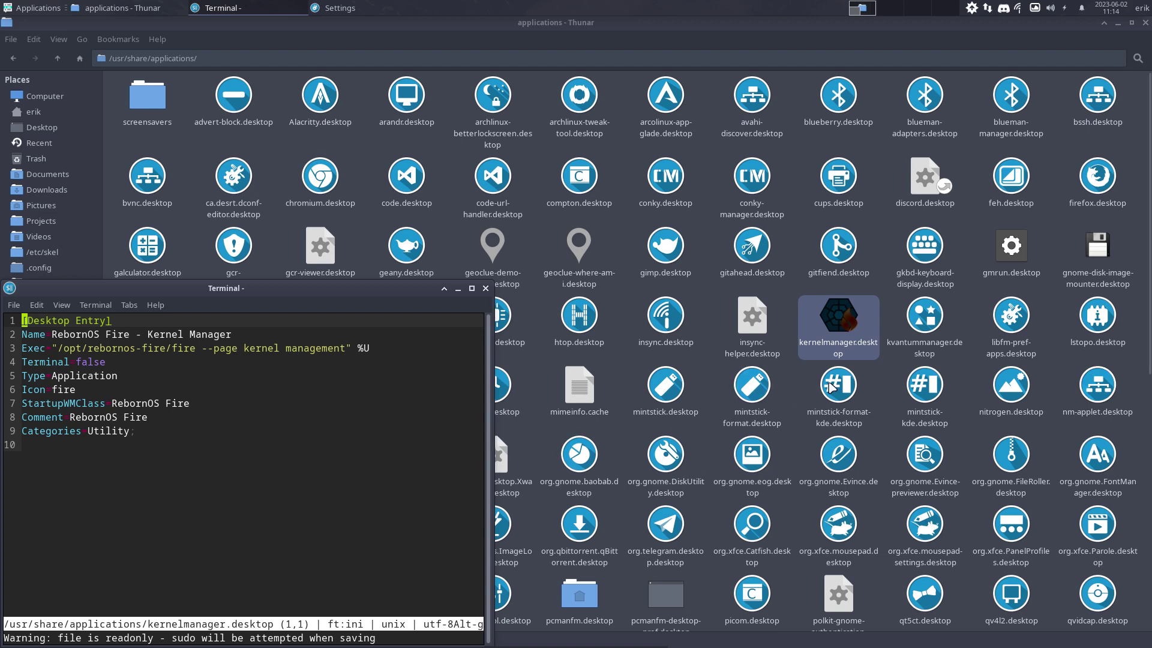
# Open rebornos-fire.desktop in micro as well to compare its Icon=fire entry
pyautogui.click(873, 365)
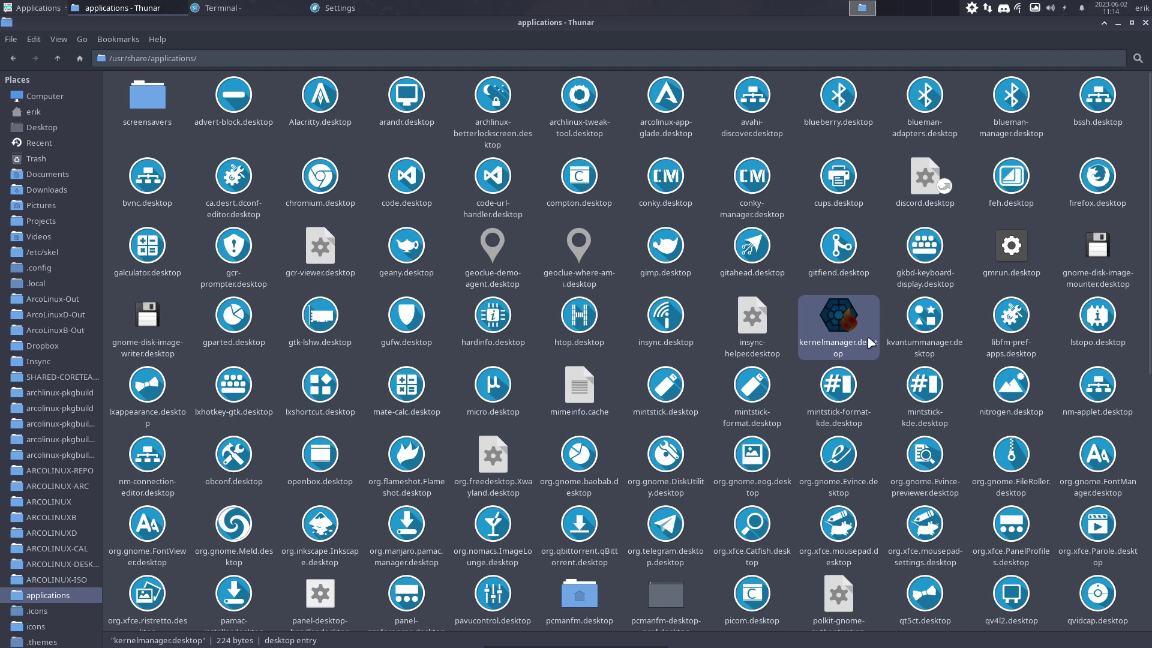
pyautogui.scroll(-3, 868, 338)
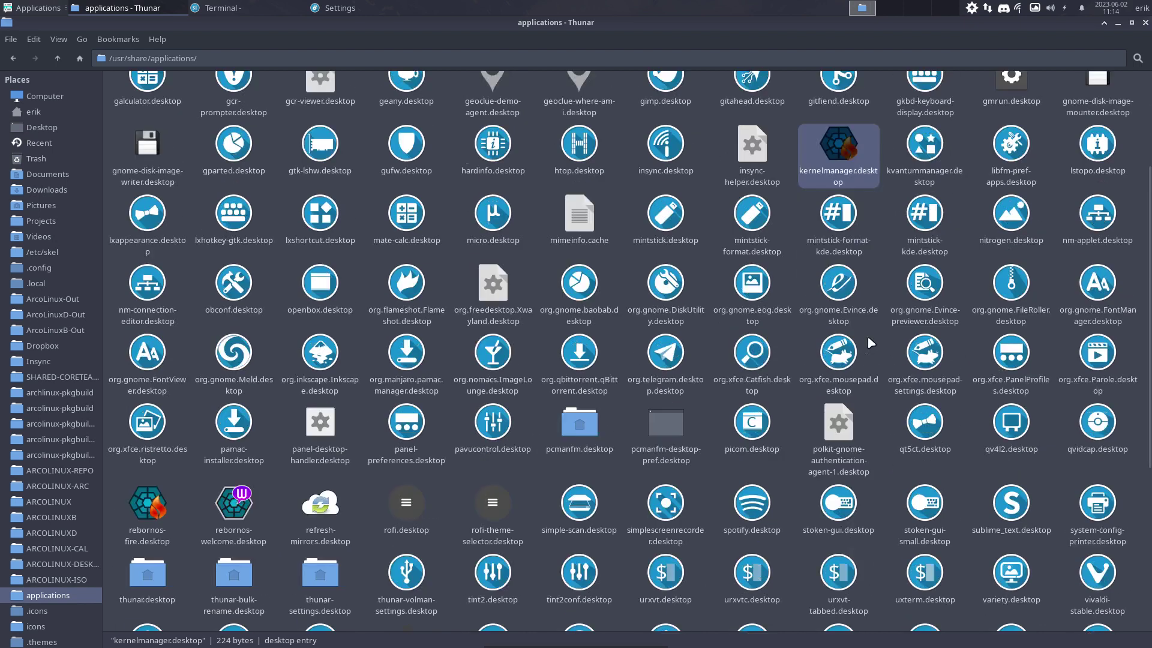
pyautogui.rightClick(155, 500)
pyautogui.moveTo(236, 335)
pyautogui.click(271, 334)
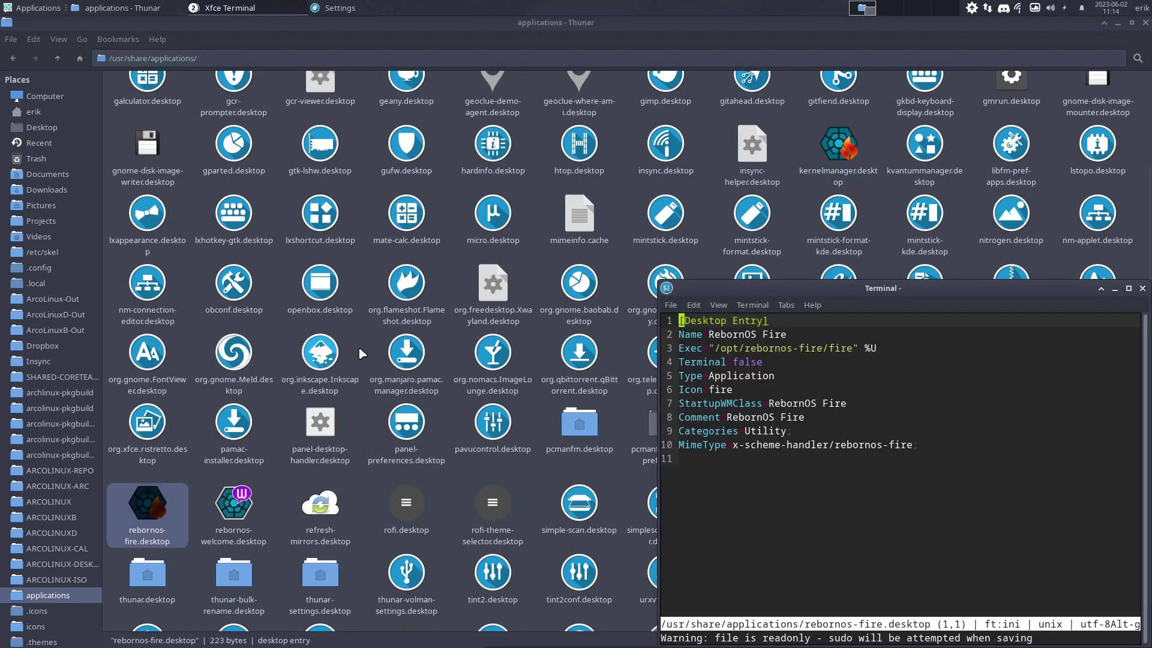
# Open rebornos-welcome.desktop in micro and scroll to its Icon line
pyautogui.rightClick(231, 521)
pyautogui.moveTo(267, 354)
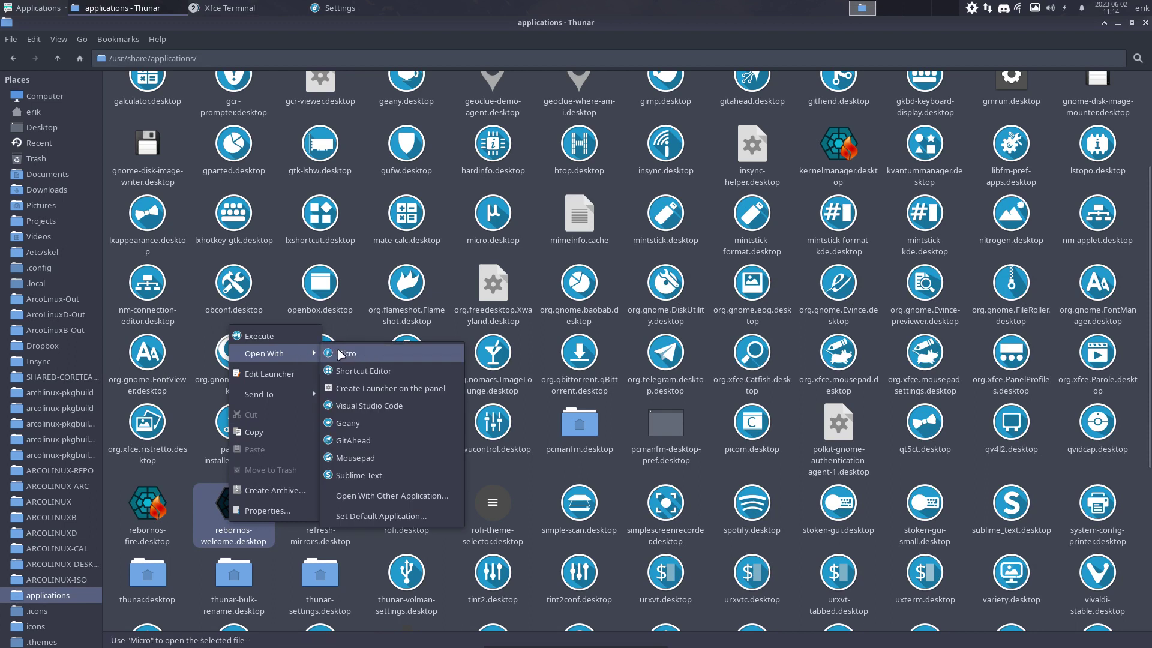
pyautogui.click(343, 353)
pyautogui.scroll(-3, 267, 307)
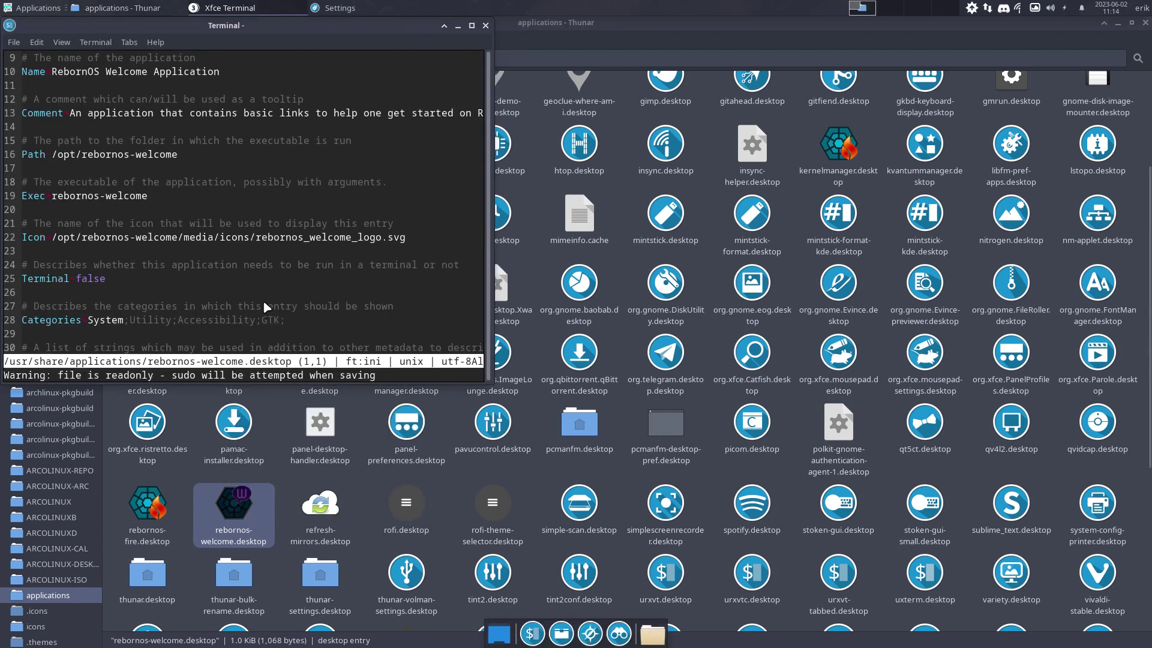
pyautogui.scroll(-1, 267, 307)
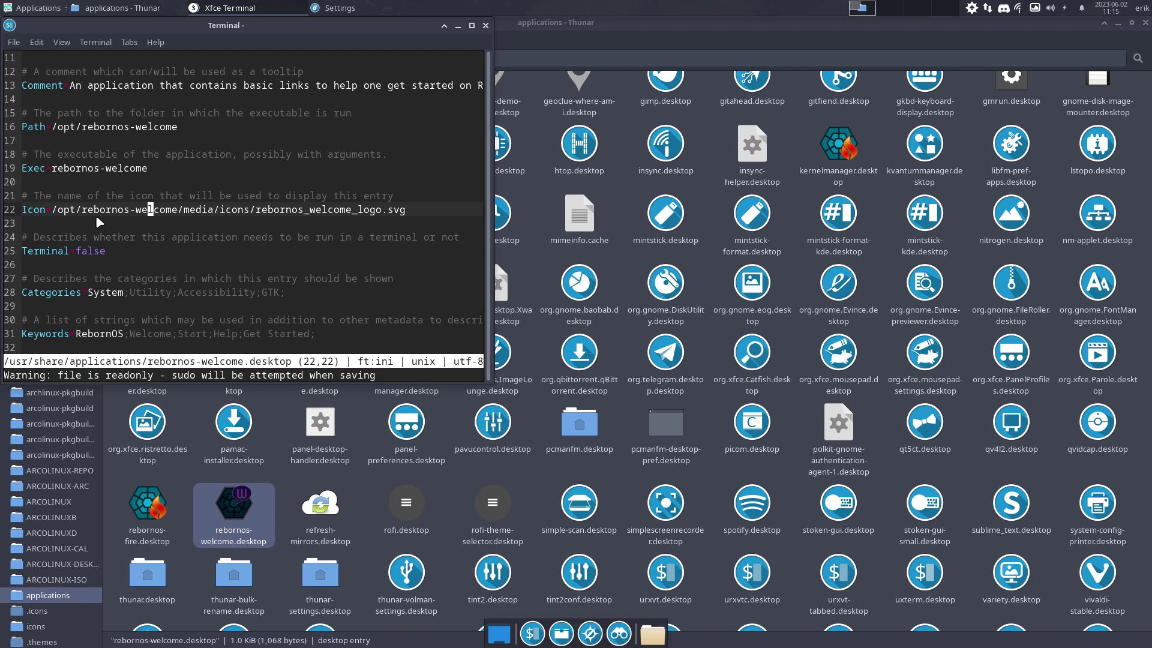
# Strip the folder path and .svg from line 22 so it reads Icon=rebornos_welcome_logo
pyautogui.moveTo(48, 210); pyautogui.dragTo(260, 216)
pyautogui.press('d')
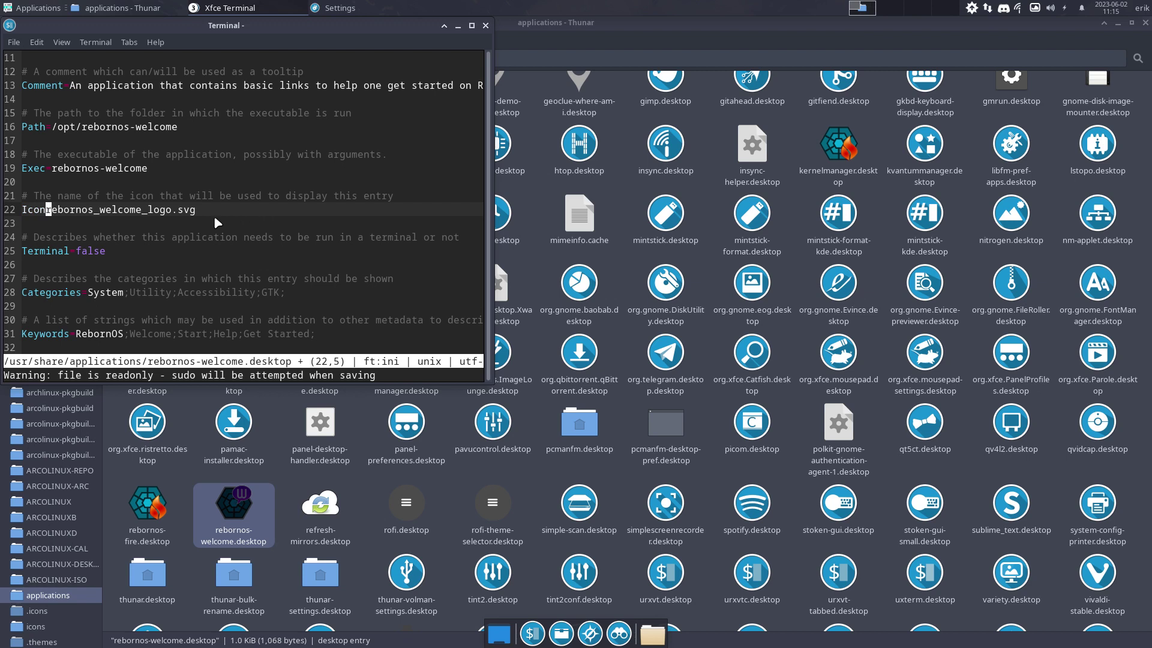
pyautogui.write('i=')
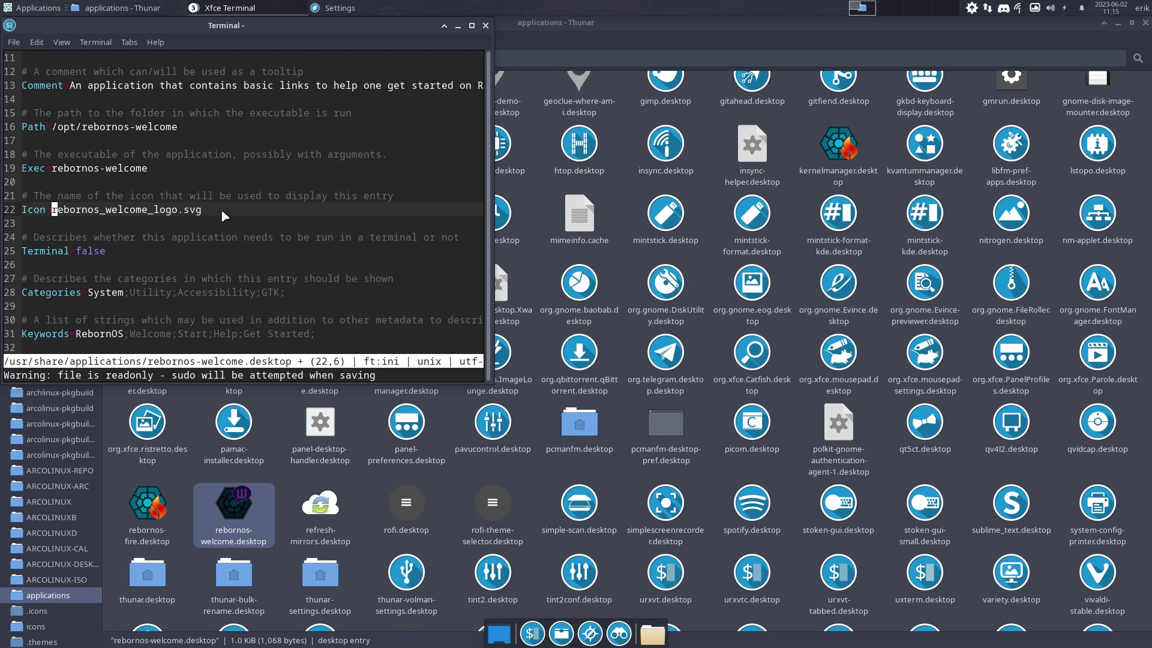
pyautogui.click(223, 213)
pyautogui.press('BackSpace')
pyautogui.press('BackSpace')
pyautogui.press('BackSpace')
pyautogui.press('BackSpace')
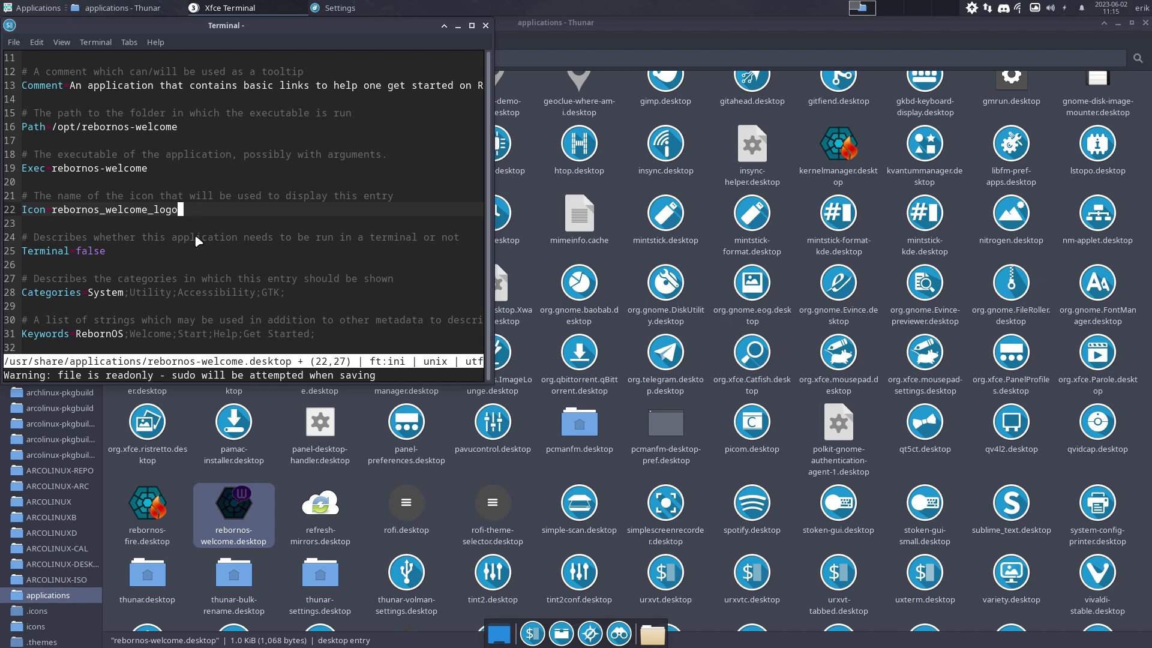
pyautogui.hotkey('ctrl', 'k')
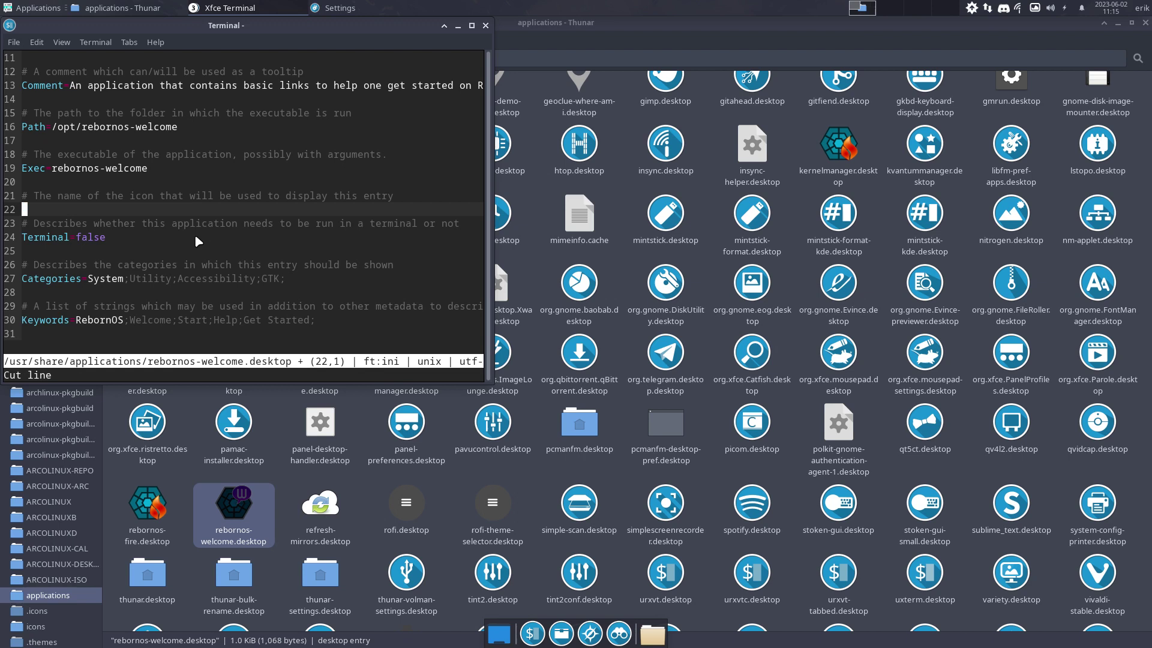
pyautogui.hotkey('ctrl', 'z')
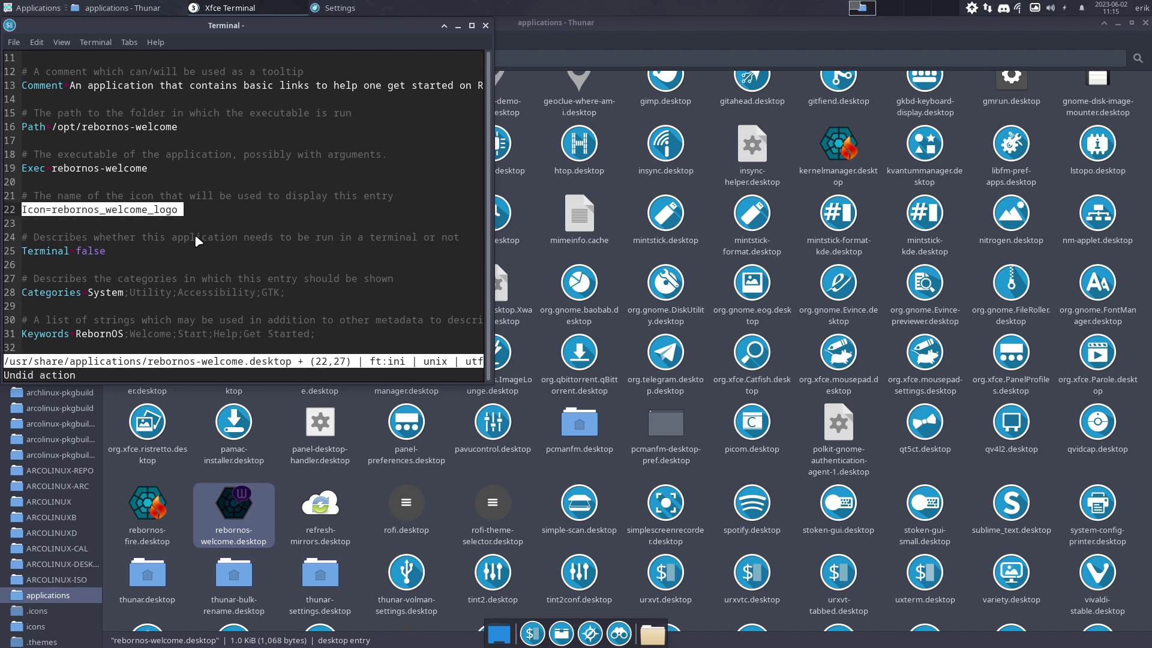
# Close the terminal and open rebornos-welcome.desktop in Sublime Text
pyautogui.click(485, 26)
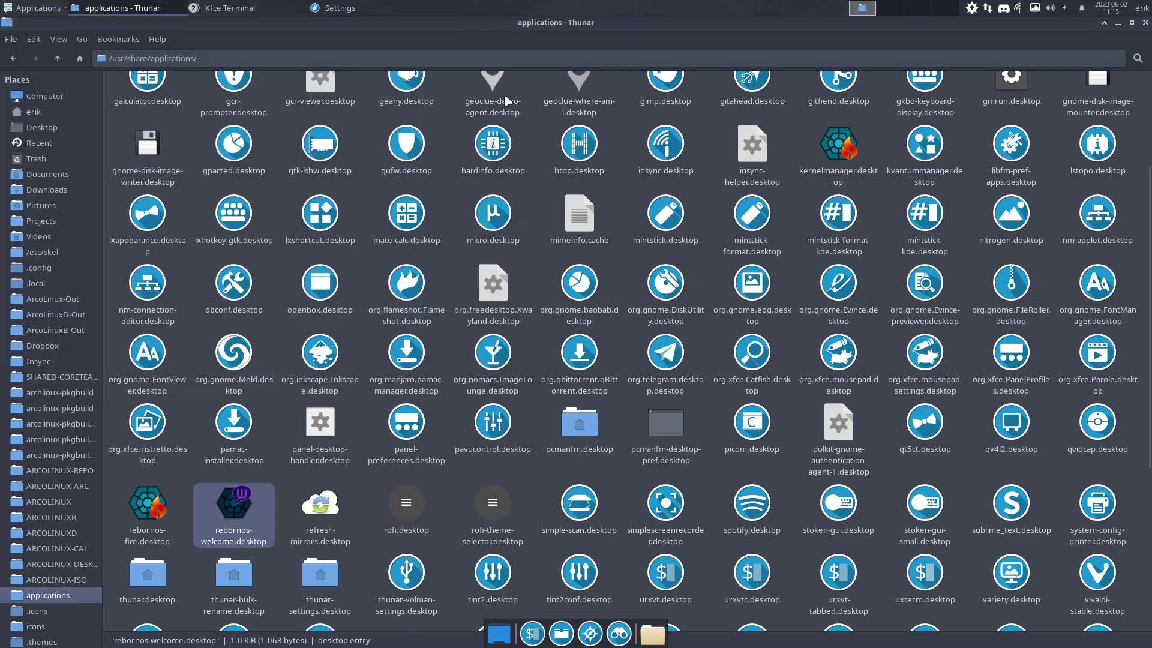
pyautogui.rightClick(246, 507)
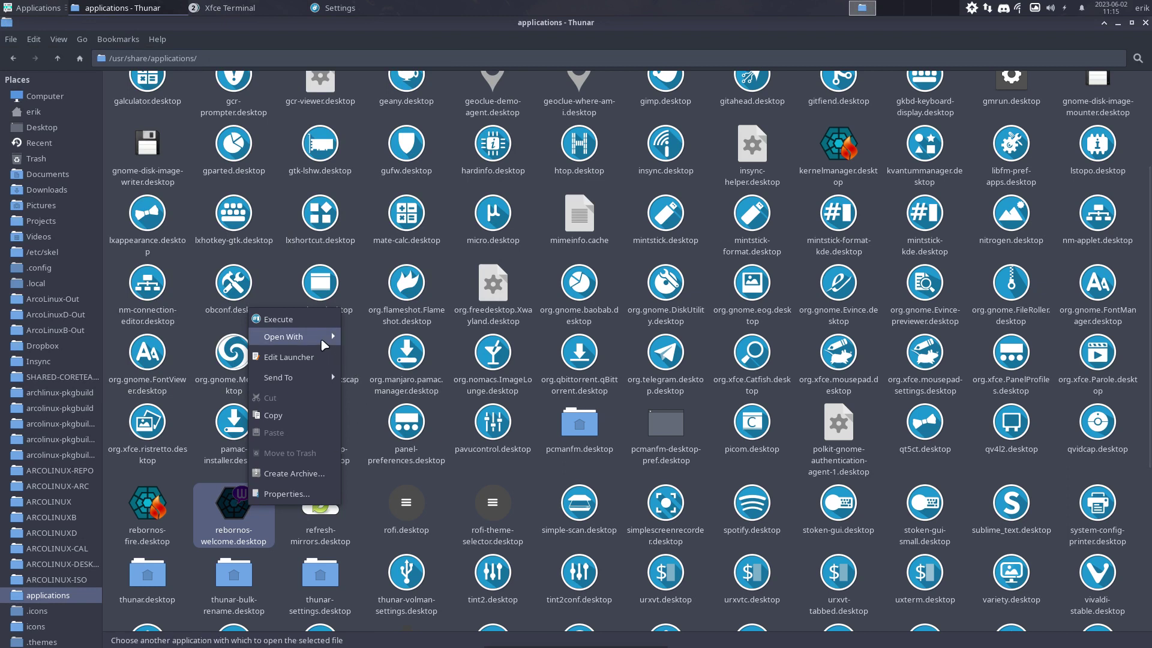
pyautogui.click(400, 378)
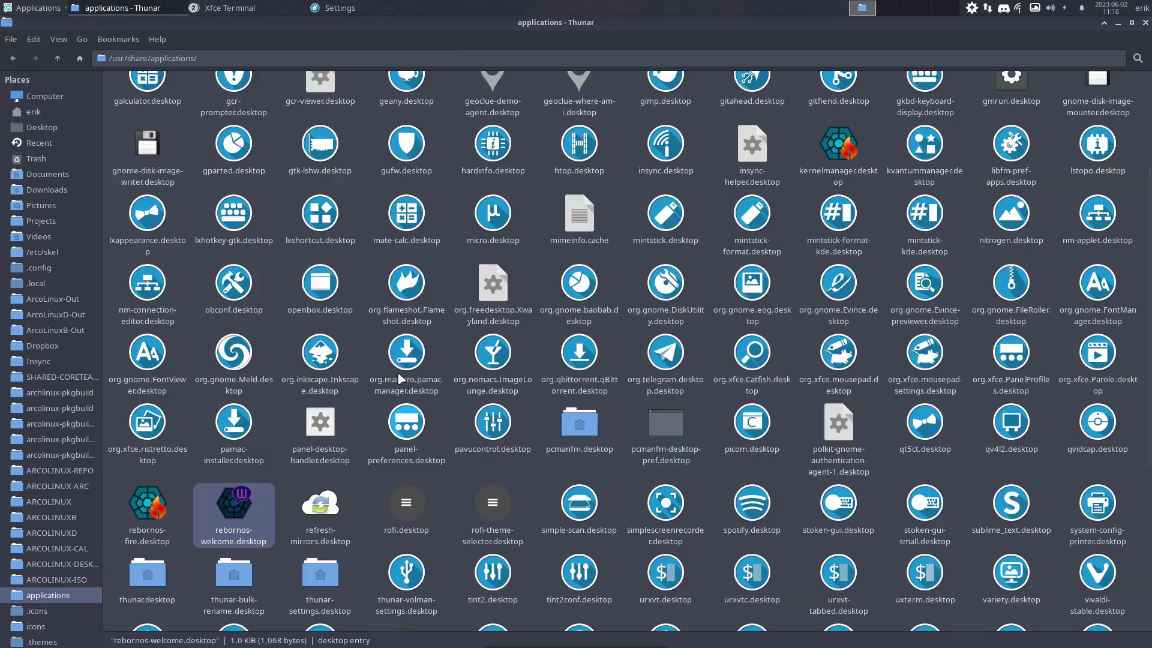
pyautogui.scroll(-2, 659, 279)
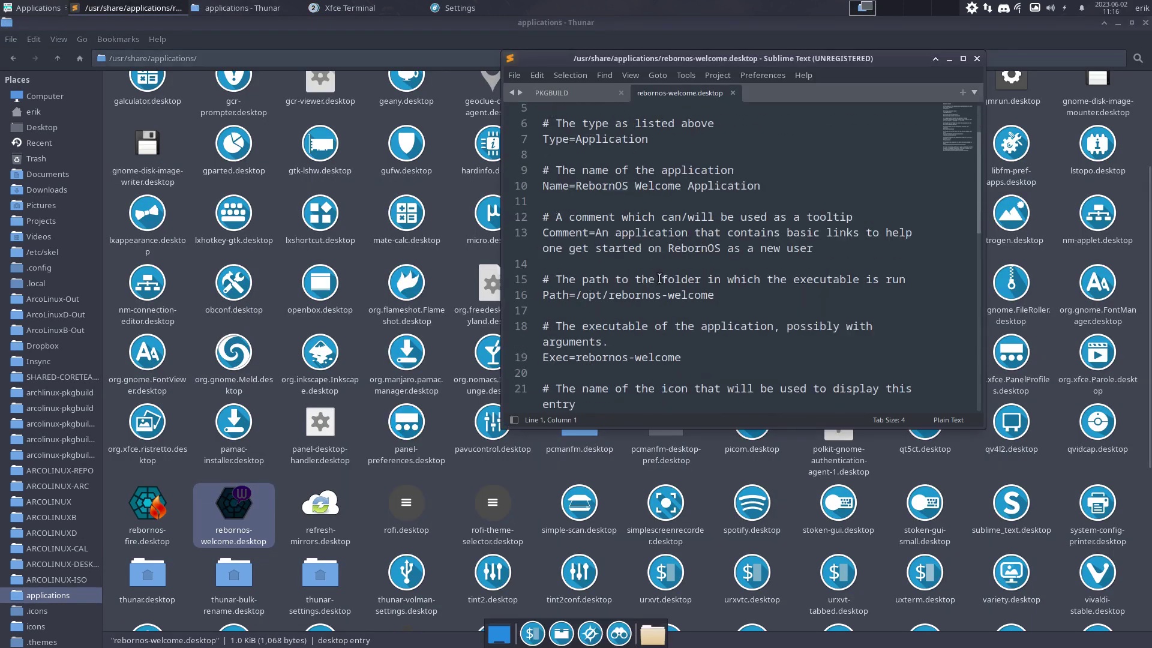
pyautogui.scroll(-3, 659, 279)
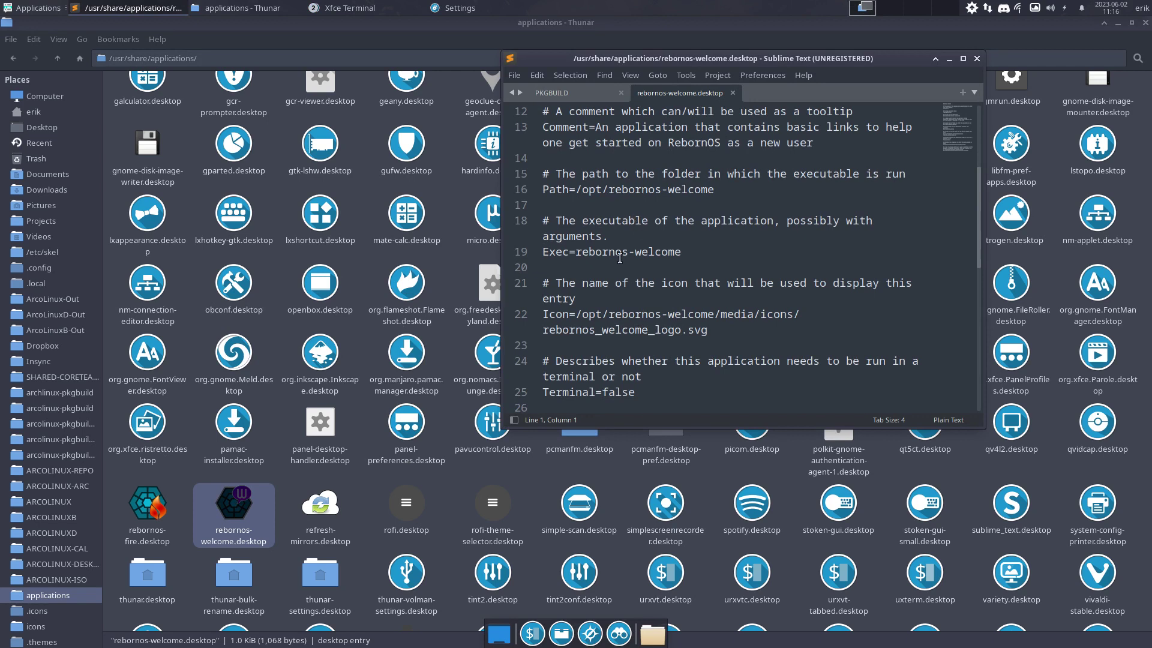
# Remove the folder path and .svg so the line reads Icon=rebornos_welcome_logo
pyautogui.click(622, 252)
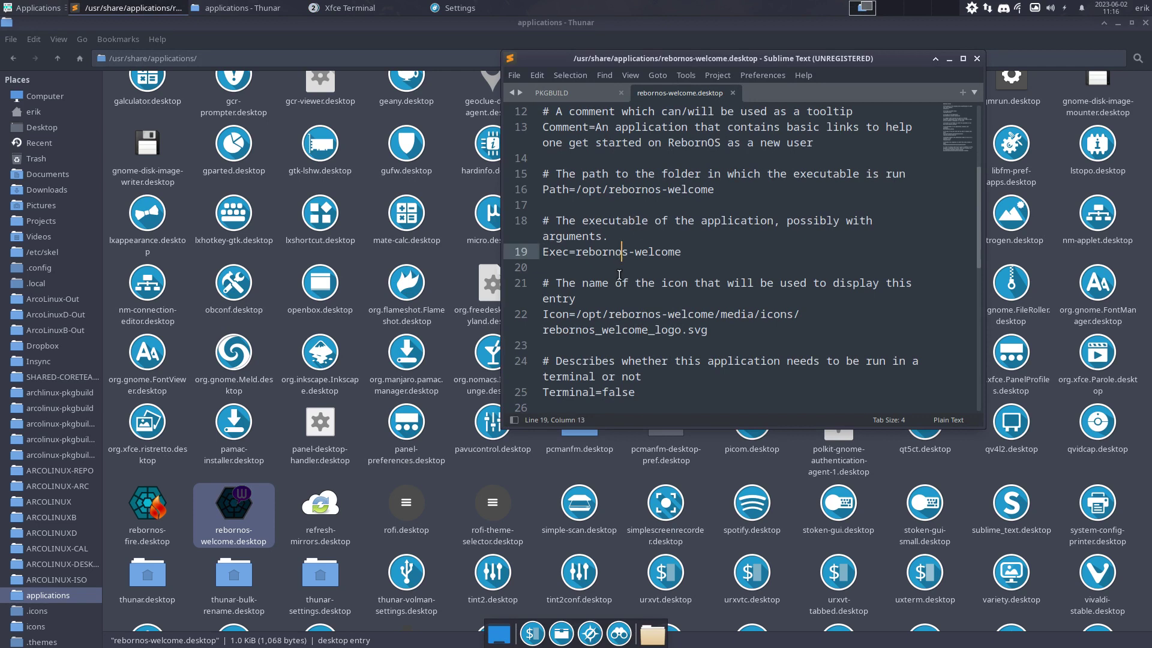
pyautogui.moveTo(576, 314); pyautogui.dragTo(807, 314)
pyautogui.press('BackSpace')
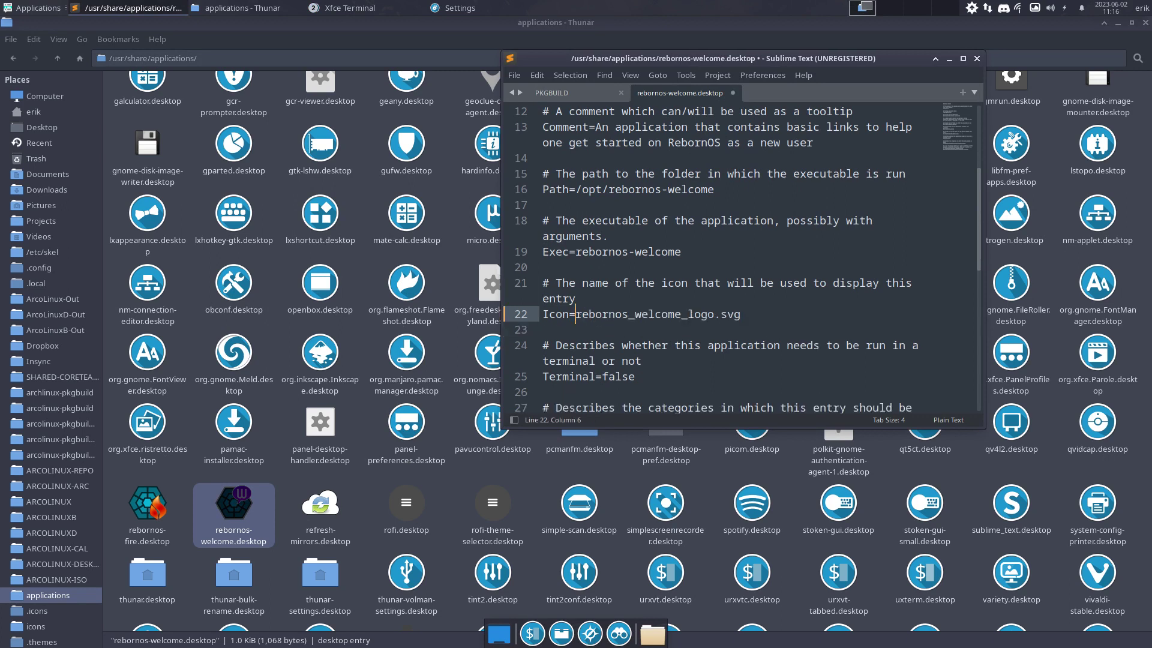
pyautogui.click(786, 313)
pyautogui.press('BackSpace')
pyautogui.press('BackSpace')
pyautogui.press('BackSpace')
pyautogui.press('BackSpace')
# Save the launcher file, entering the administrator password to authorize it
pyautogui.hotkey('ctrl', 's')
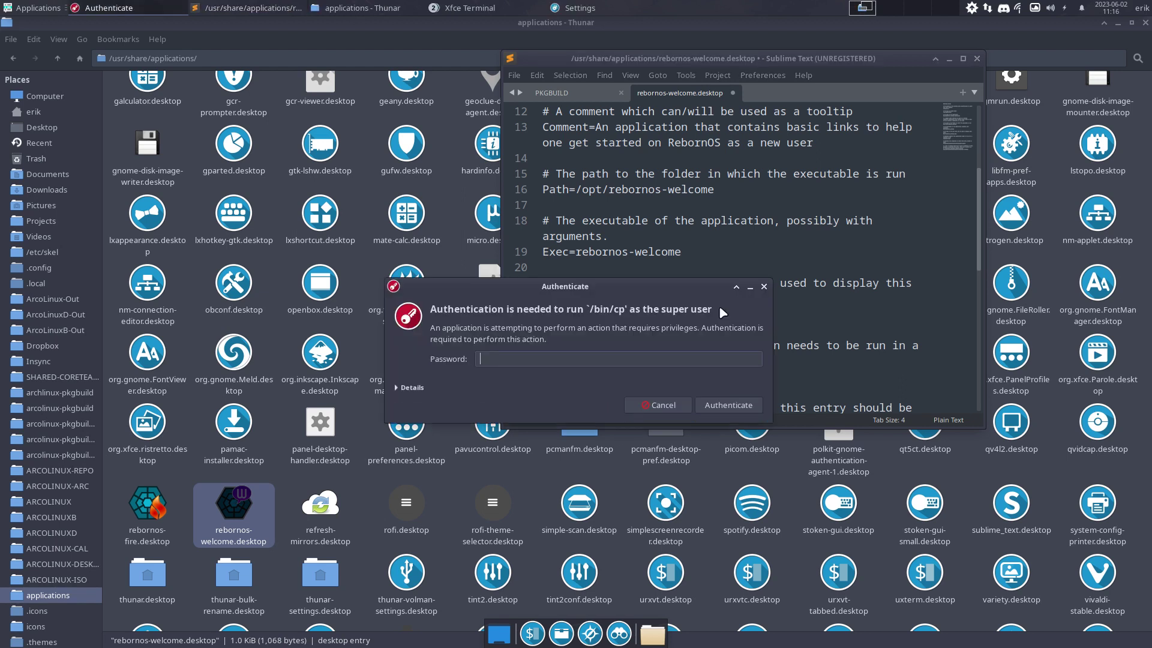
pyautogui.write('••')
pyautogui.press('Return')
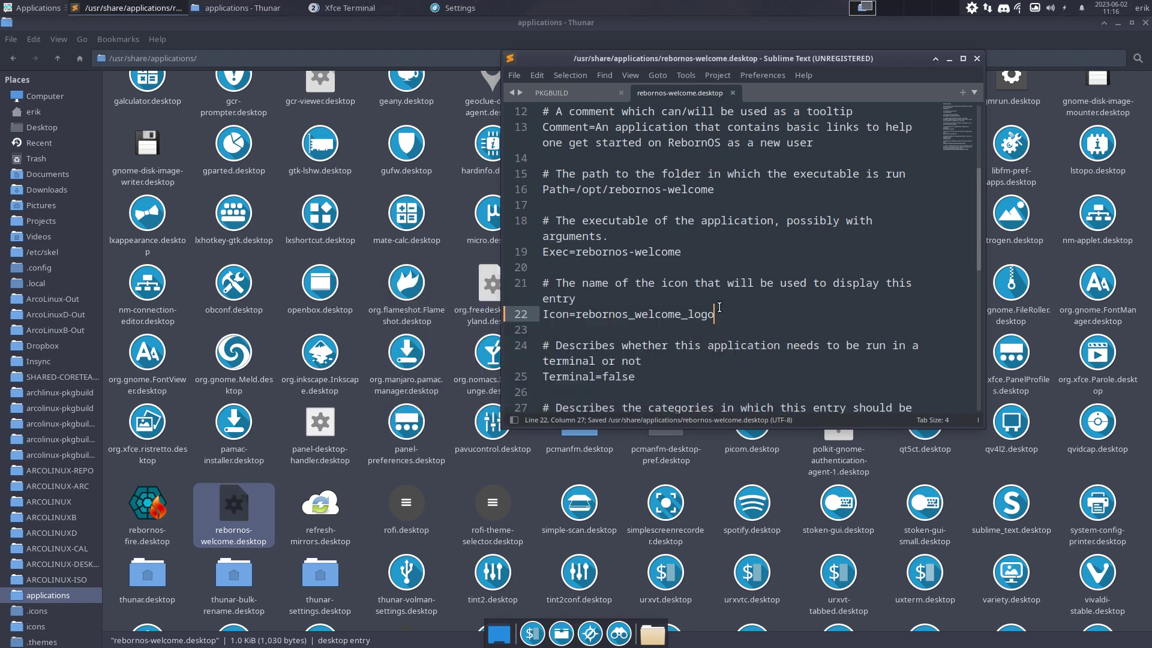
pyautogui.click(230, 511)
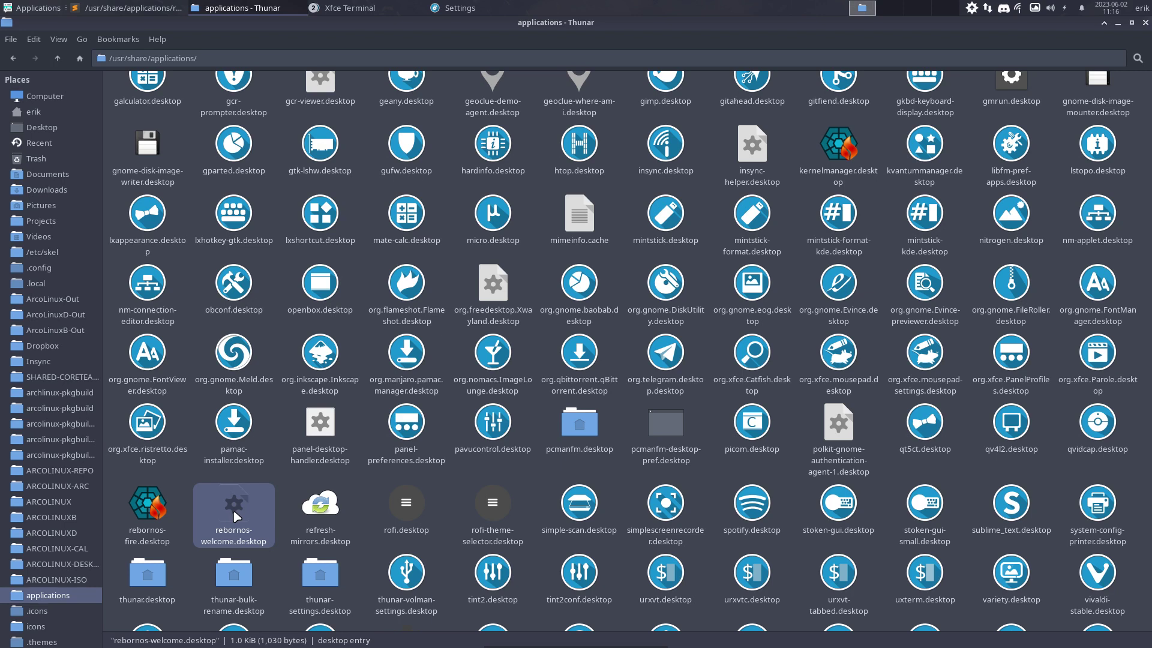
# Go up to /usr/share and open the icons folder
pyautogui.scroll(5, 237, 509)
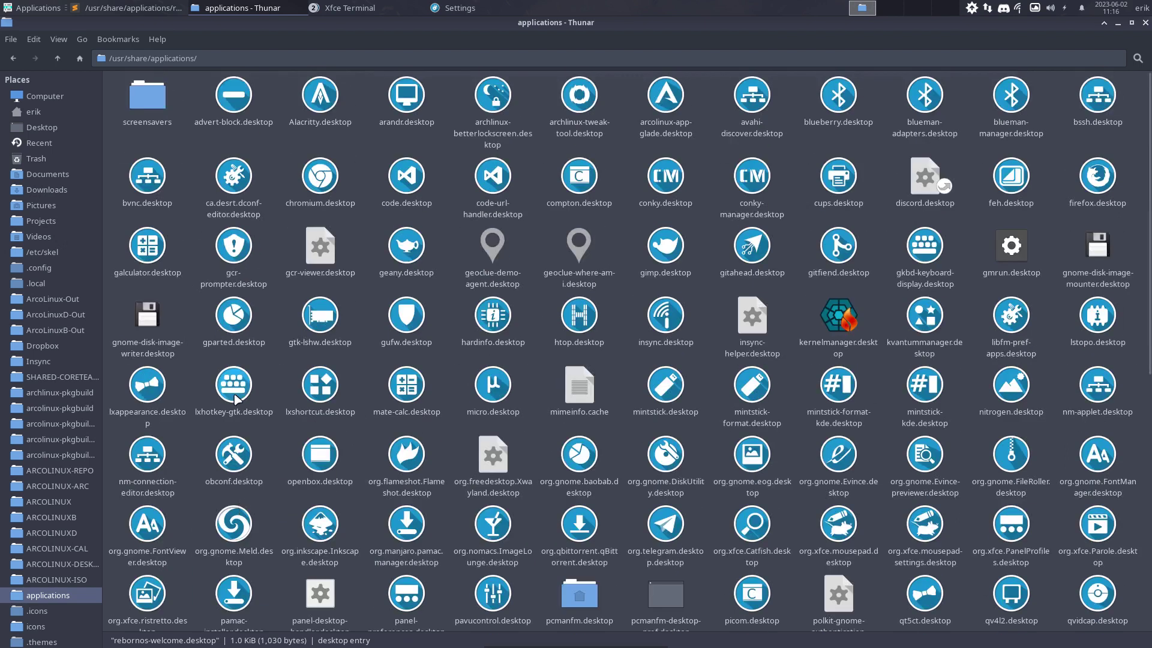
pyautogui.click(57, 58)
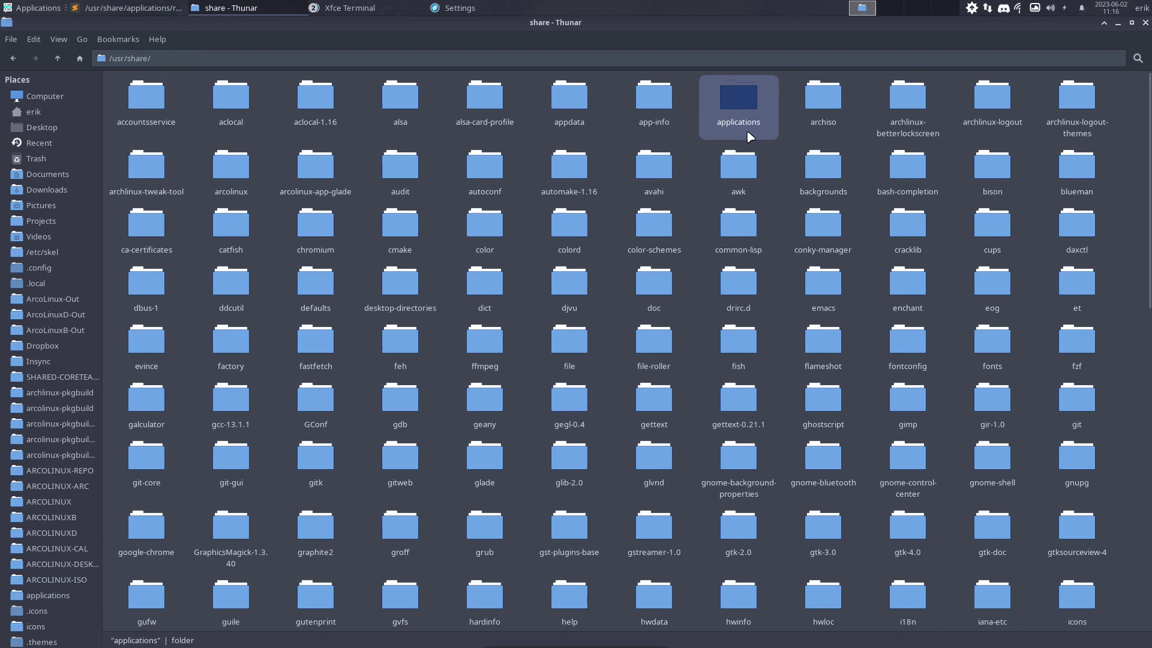
pyautogui.click(616, 178)
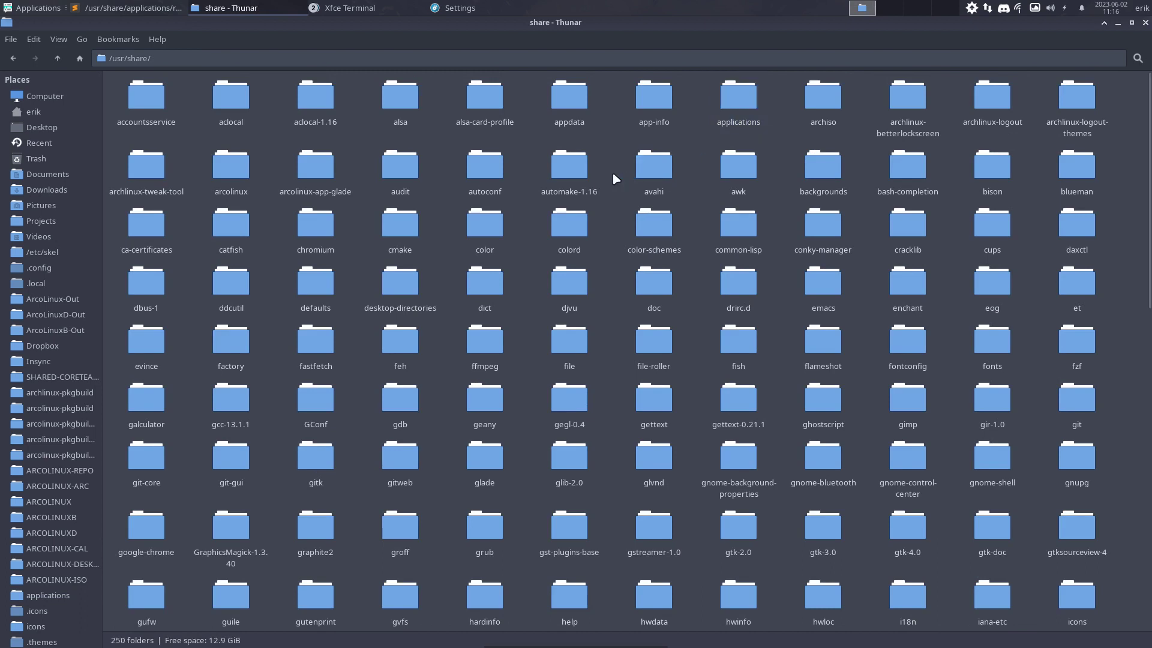
pyautogui.write('icons')
pyautogui.press('Return')
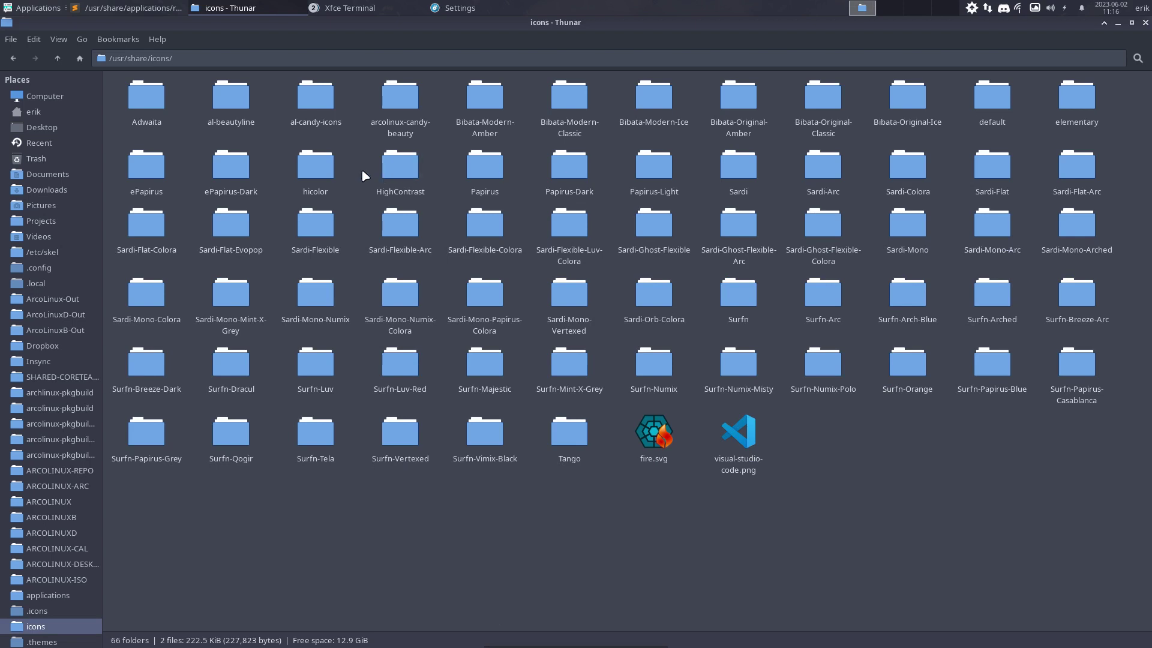
# Inspect hicolor/scalable/apps, then return to the hicolor theme folder
pyautogui.doubleClick(315, 168)
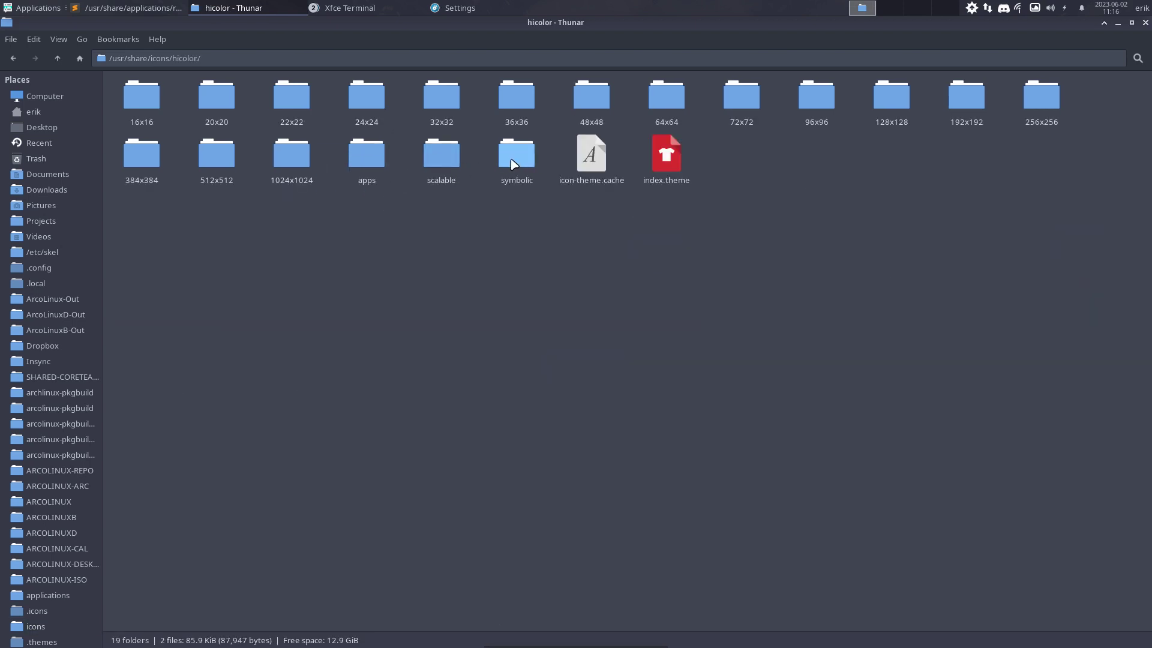
pyautogui.doubleClick(434, 151)
pyautogui.doubleClick(233, 99)
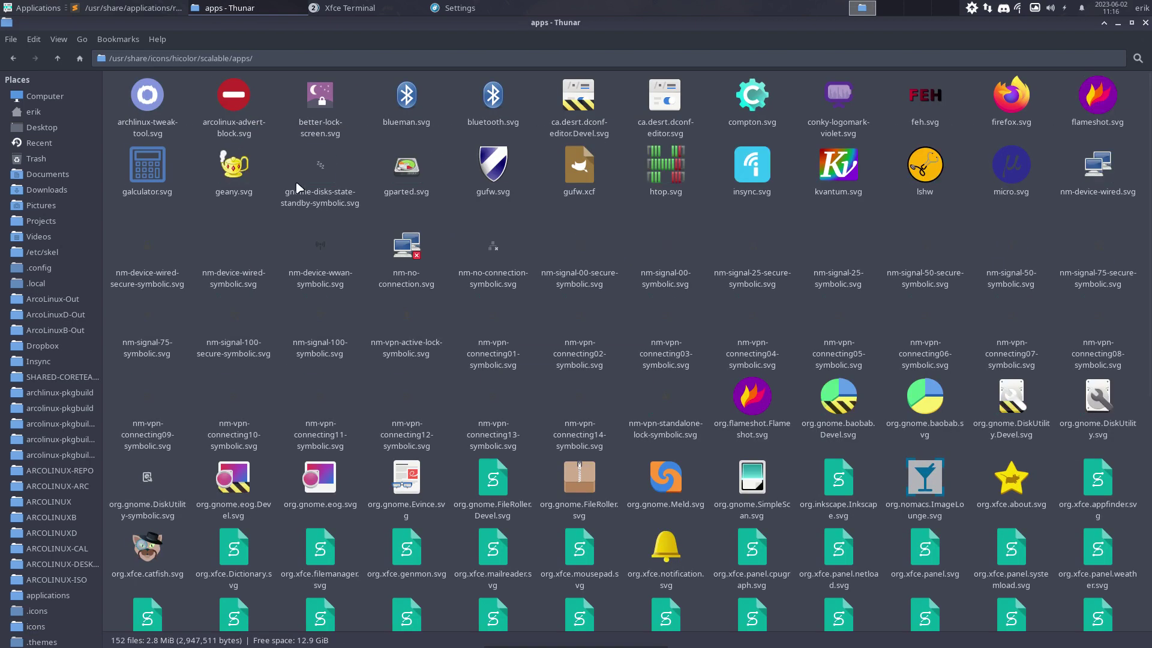
pyautogui.doubleClick(59, 58)
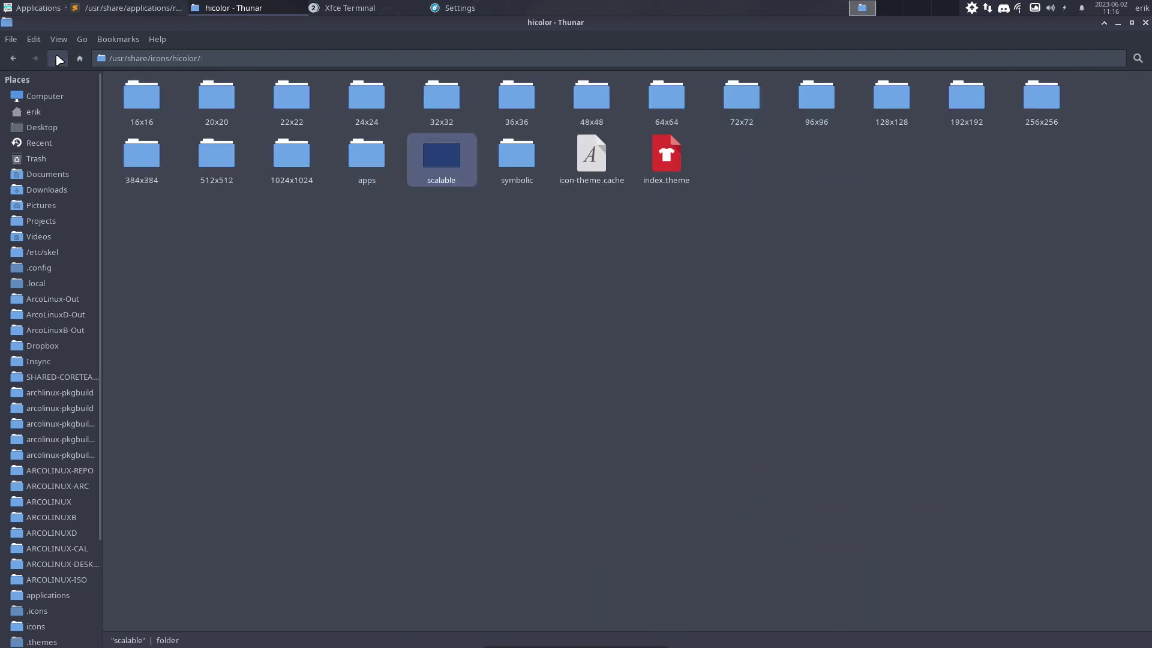
pyautogui.click(54, 65)
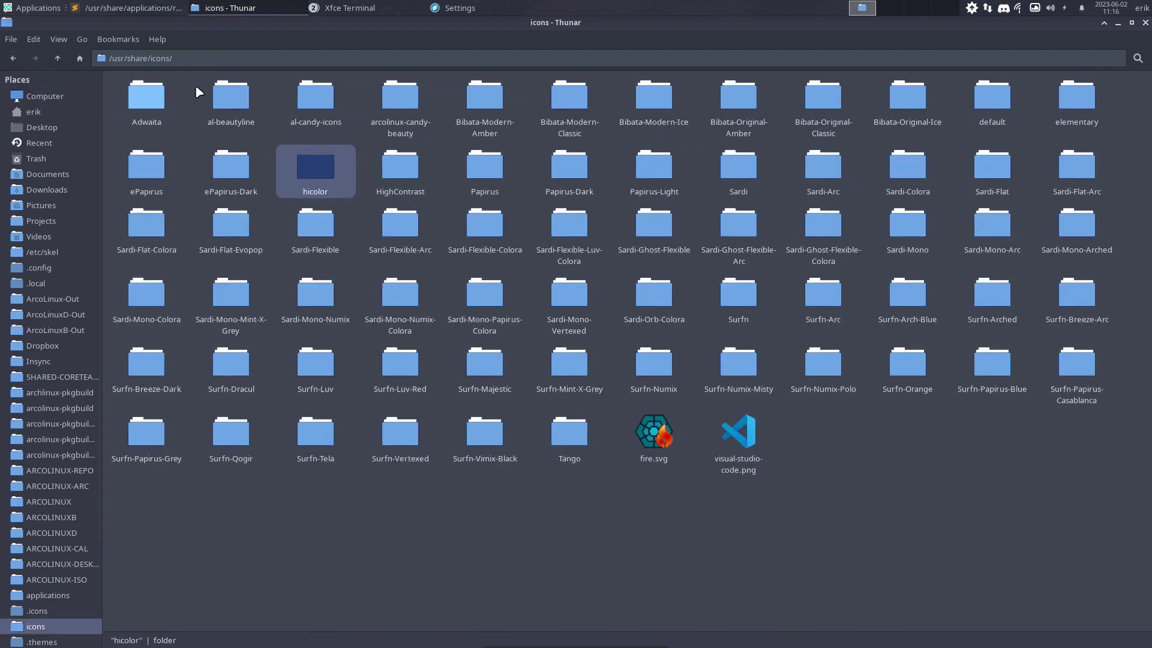
pyautogui.doubleClick(317, 169)
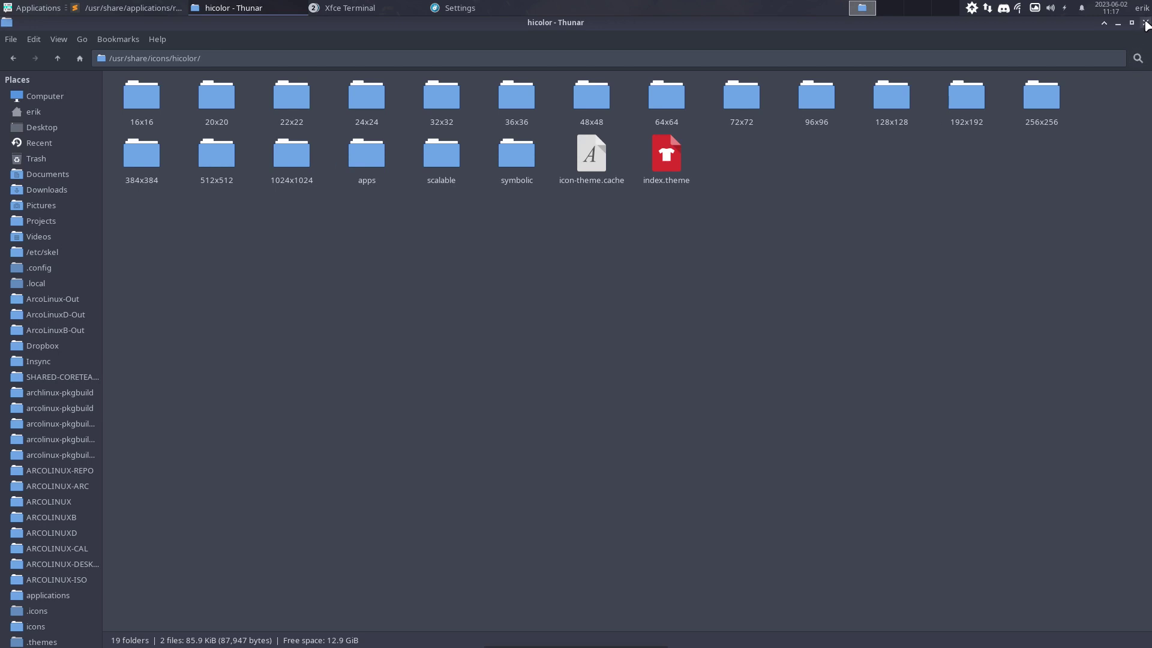
# Close Thunar, Sublime Text, both terminal windows and the Settings window
pyautogui.click(1146, 23)
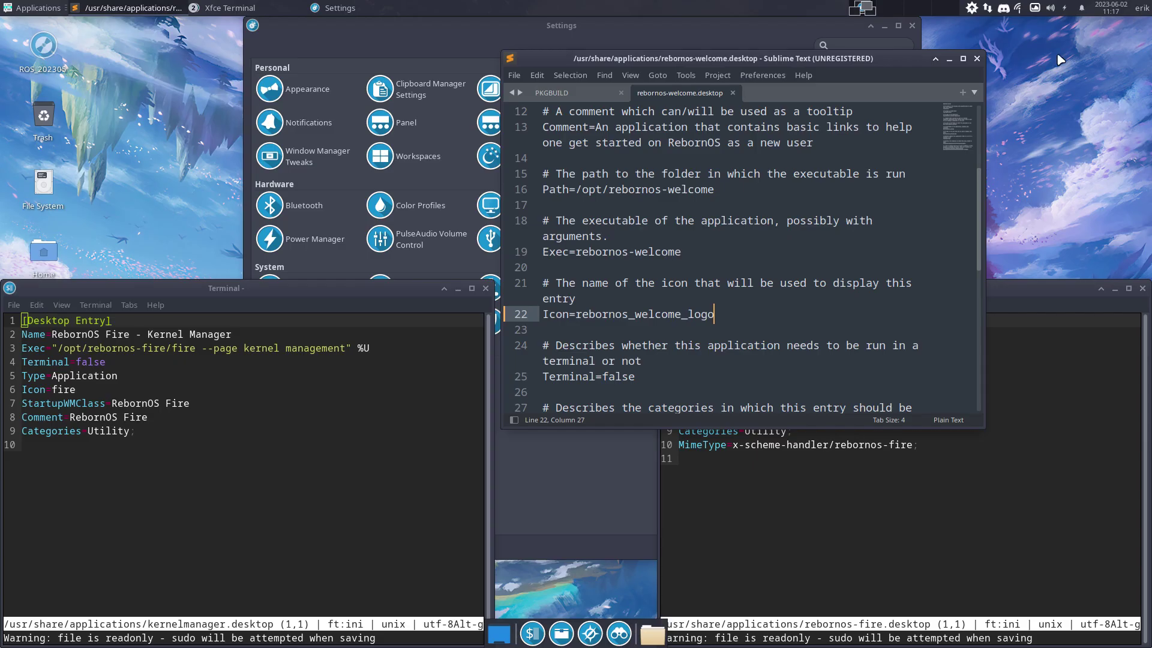
pyautogui.click(976, 59)
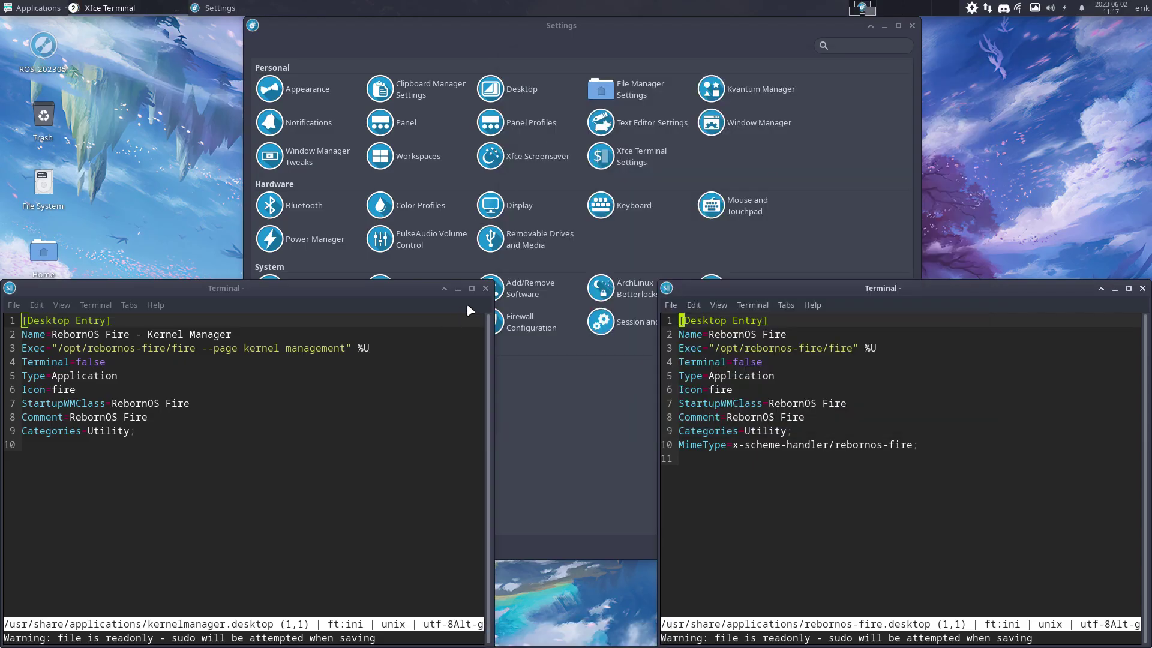
pyautogui.click(486, 289)
pyautogui.click(1142, 288)
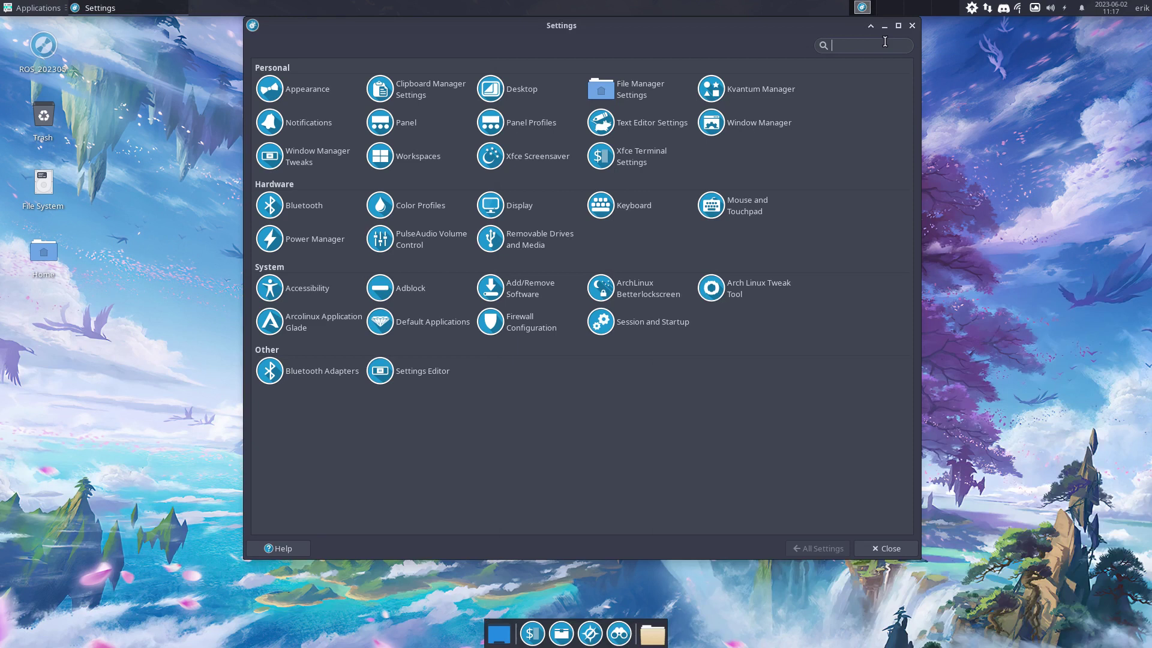
pyautogui.click(912, 25)
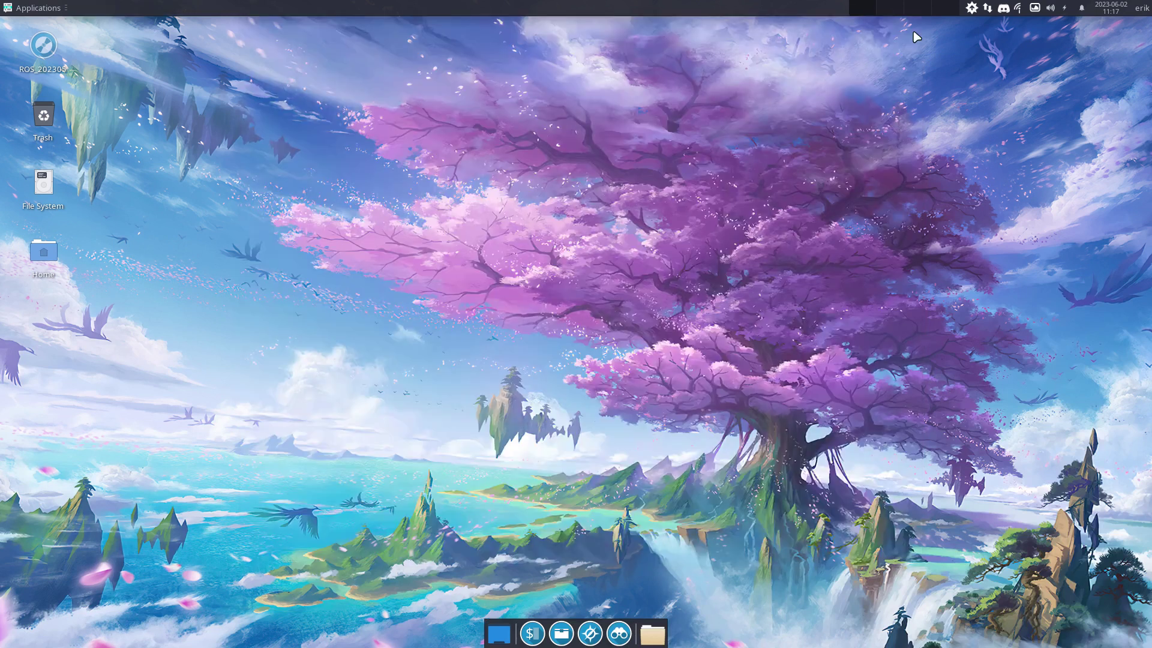
# Open a new Thunar window and browse via File System to /usr/share/applications
pyautogui.click(561, 633)
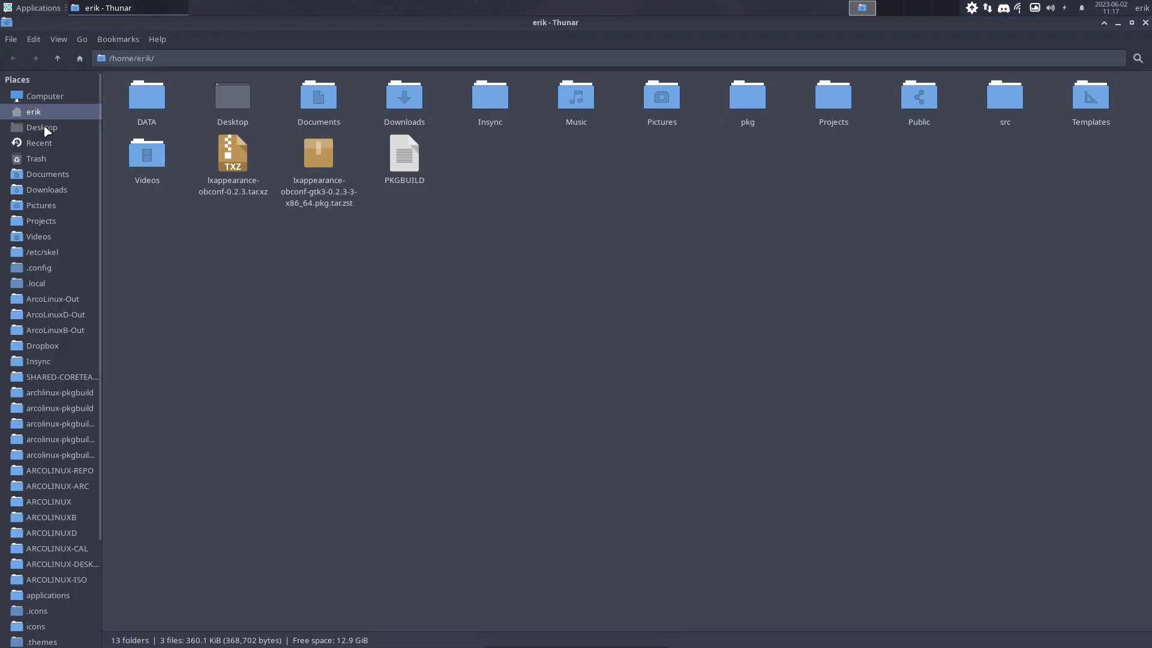
pyautogui.scroll(-5, 42, 502)
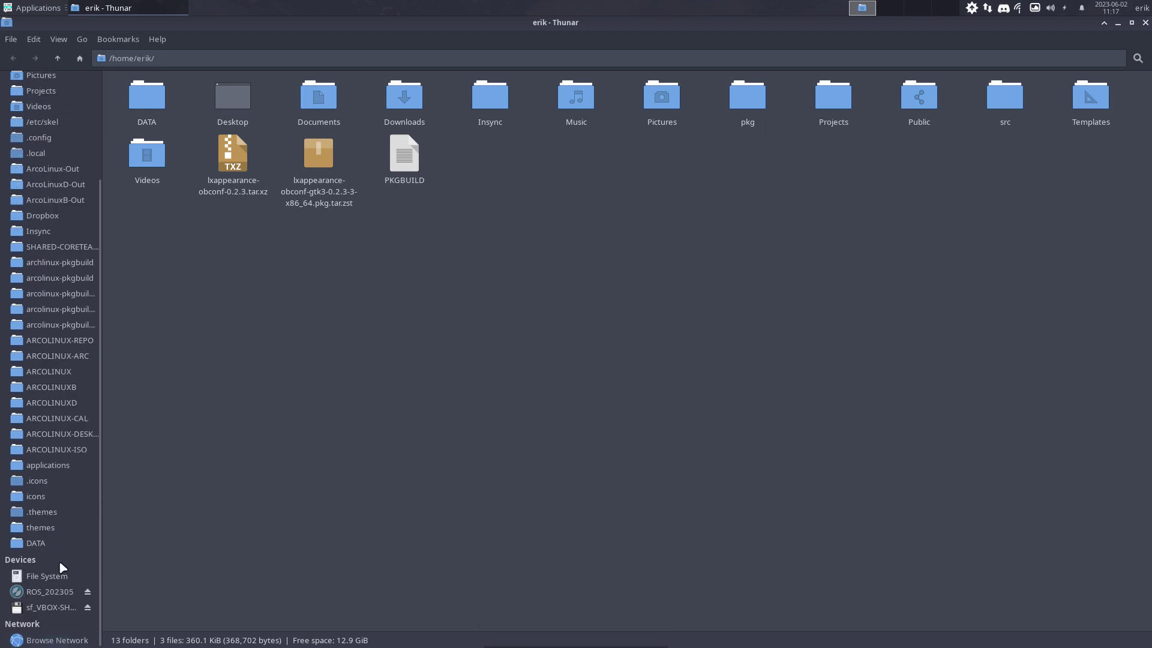
pyautogui.scroll(5, 60, 550)
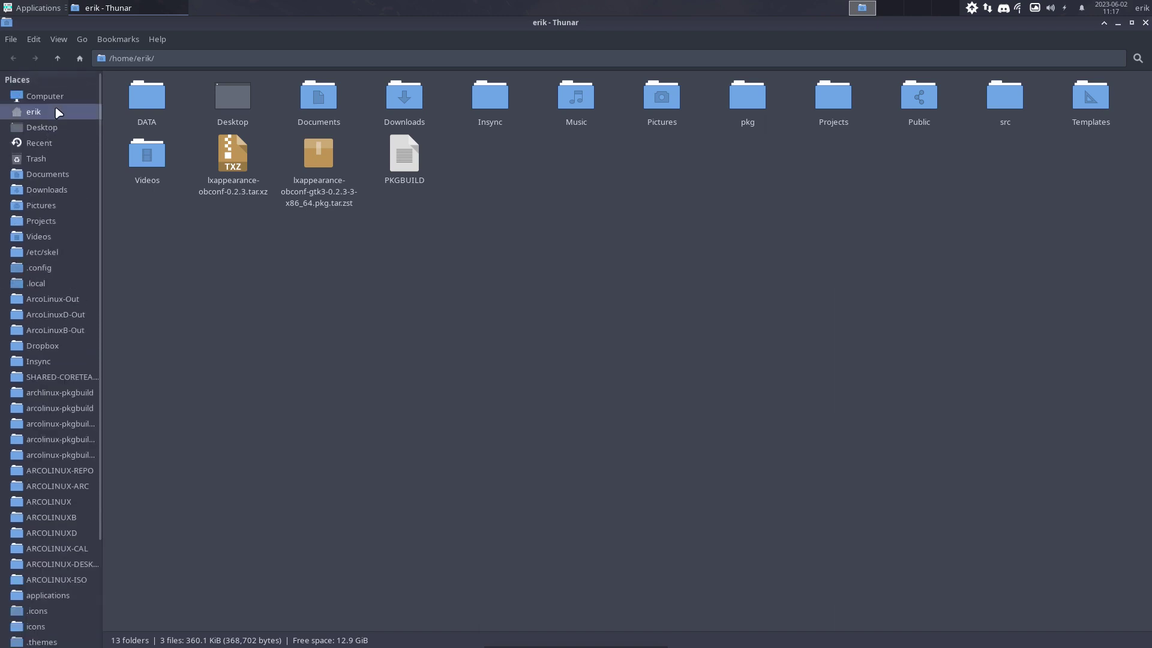
pyautogui.click(87, 99)
pyautogui.doubleClick(120, 100)
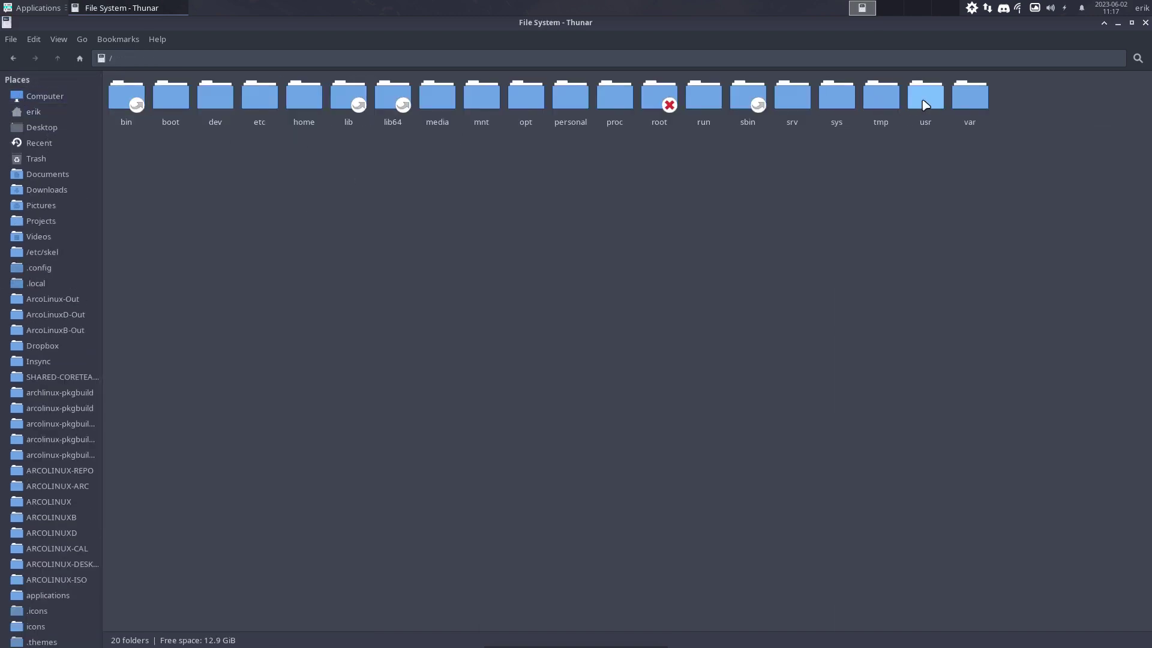
pyautogui.doubleClick(882, 102)
pyautogui.doubleClick(437, 99)
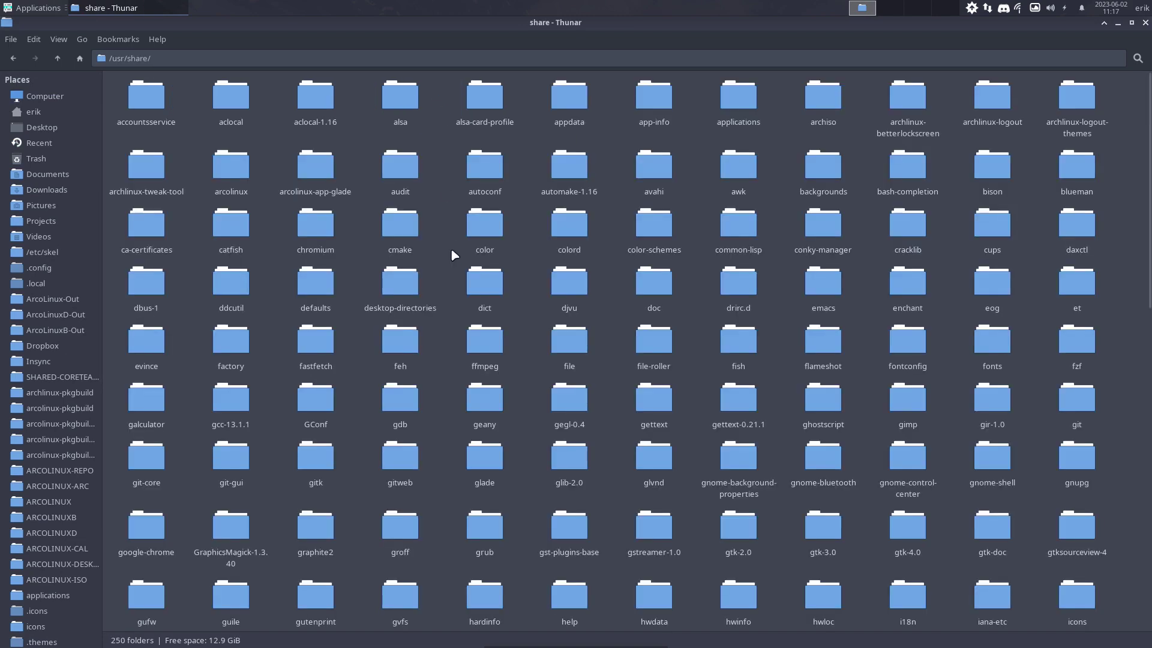
pyautogui.write('ap')
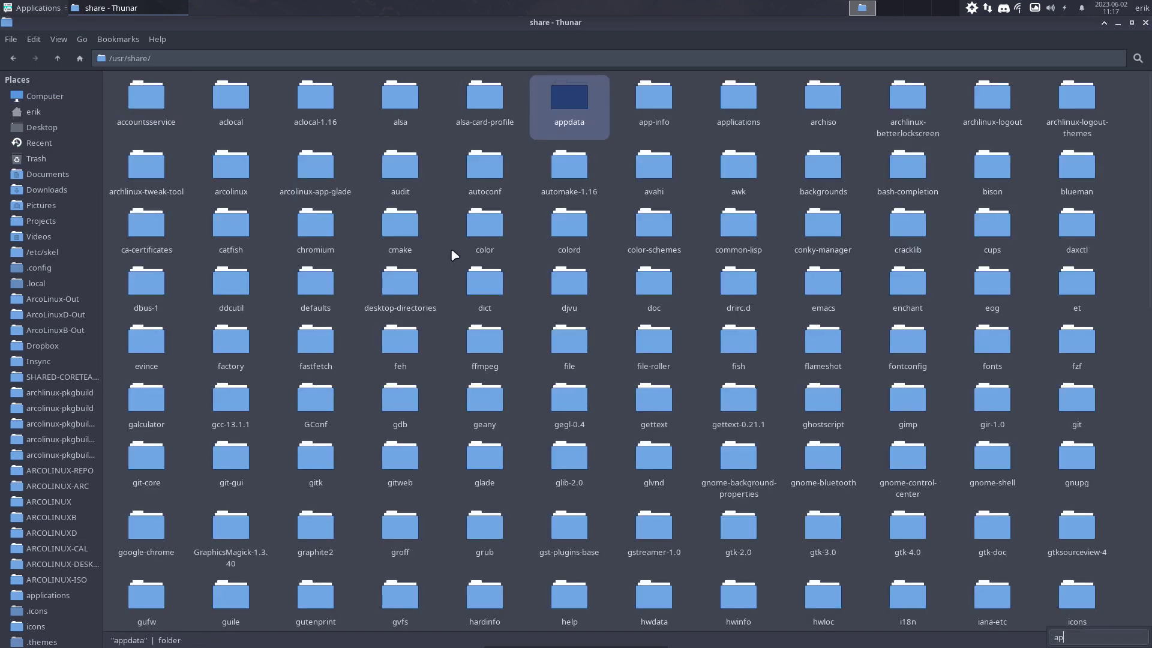
pyautogui.doubleClick(752, 113)
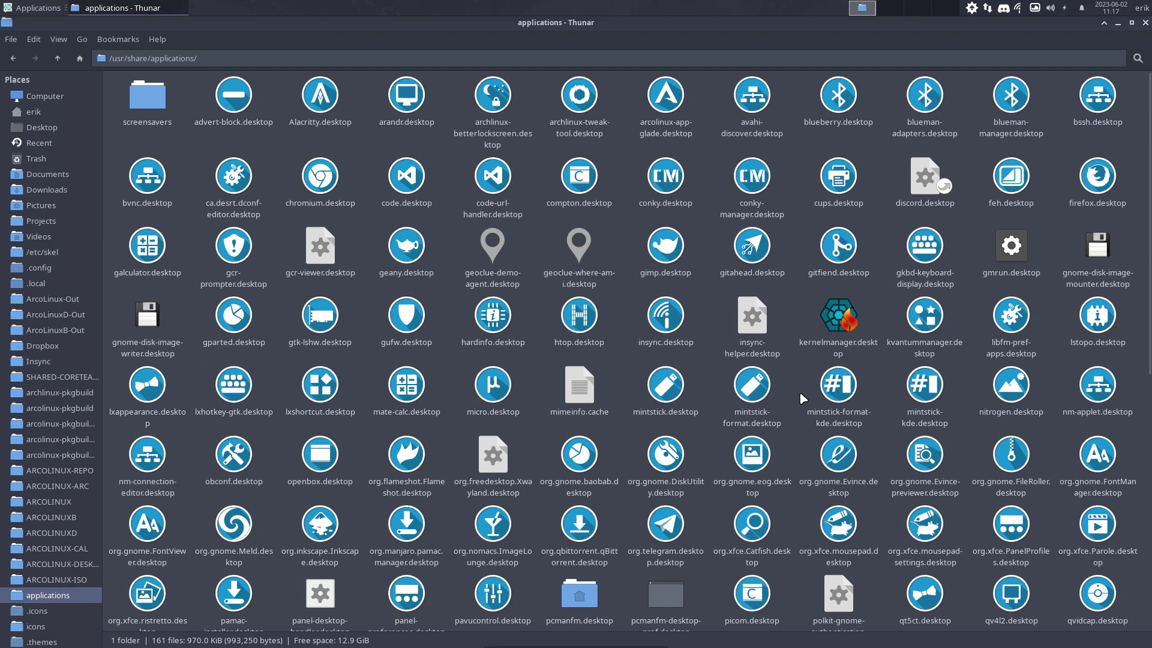
pyautogui.scroll(-10, 799, 391)
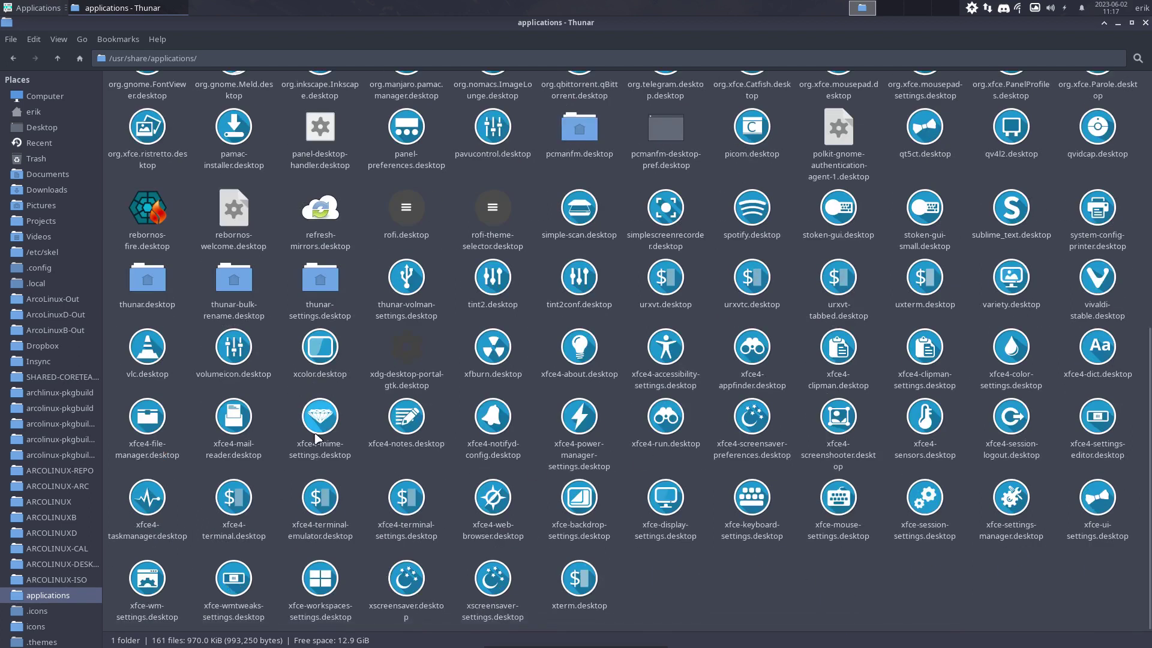
# Open rebornos-fire.desktop in Sublime Text
pyautogui.click(154, 216)
pyautogui.rightClick(154, 216)
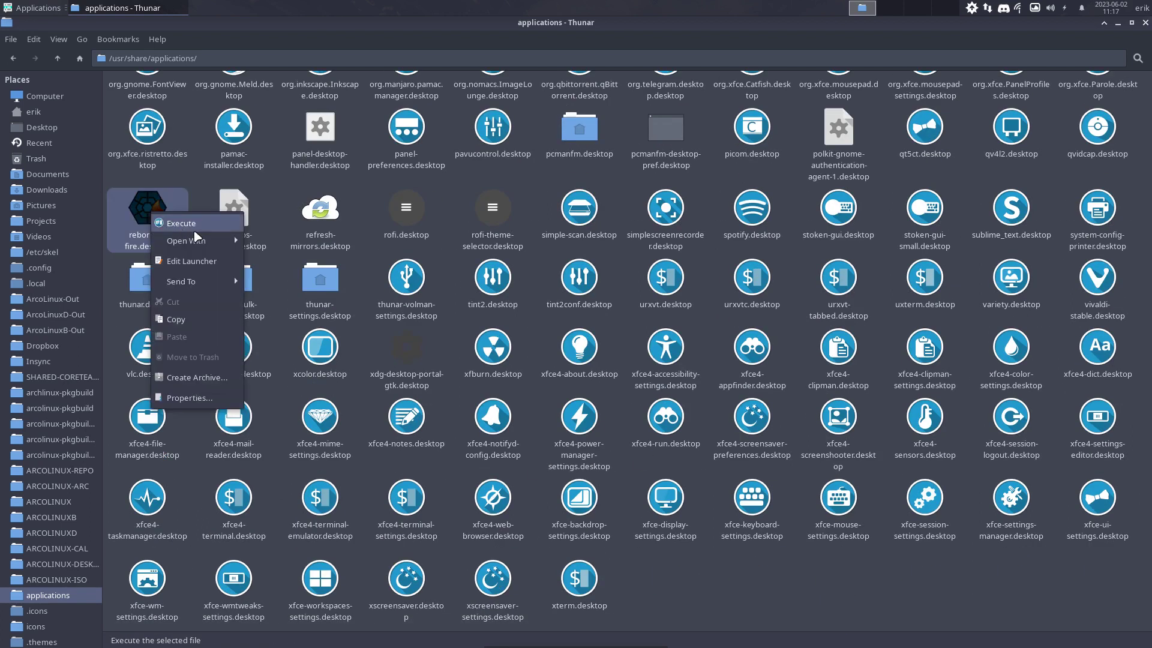
pyautogui.moveTo(198, 237)
pyautogui.click(268, 237)
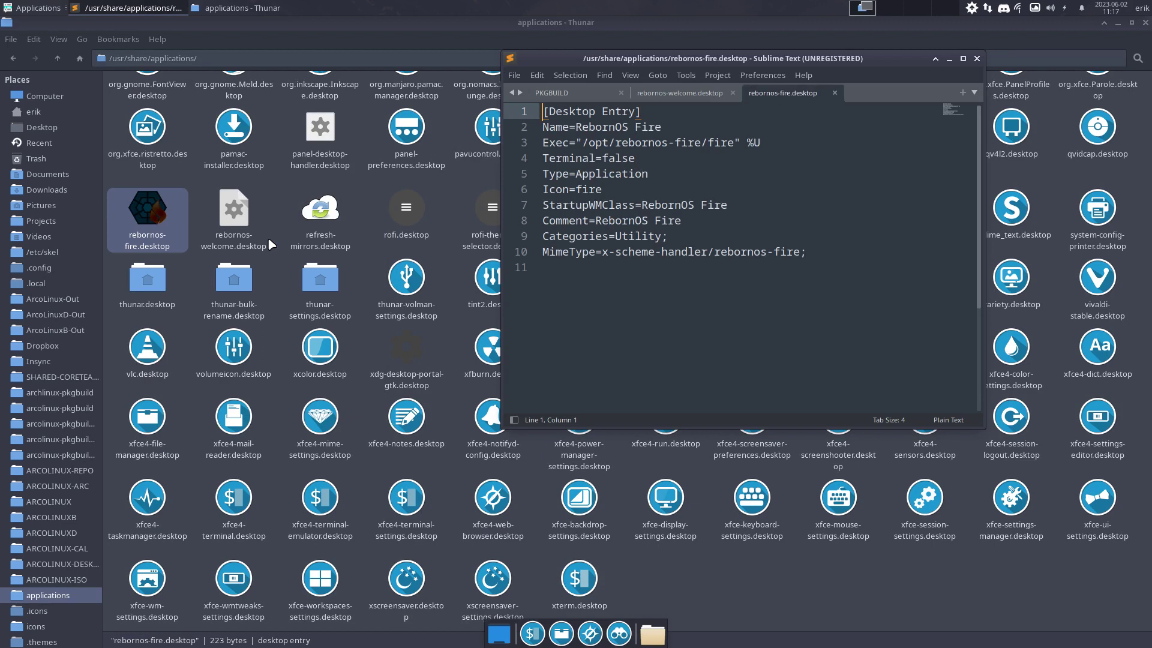
# Arrange Thunar on the left and Sublime Text on the upper right, side by side
pyautogui.moveTo(705, 60); pyautogui.dragTo(842, 491)
pyautogui.click(606, 20)
pyautogui.moveTo(607, 24); pyautogui.dragTo(273, 67)
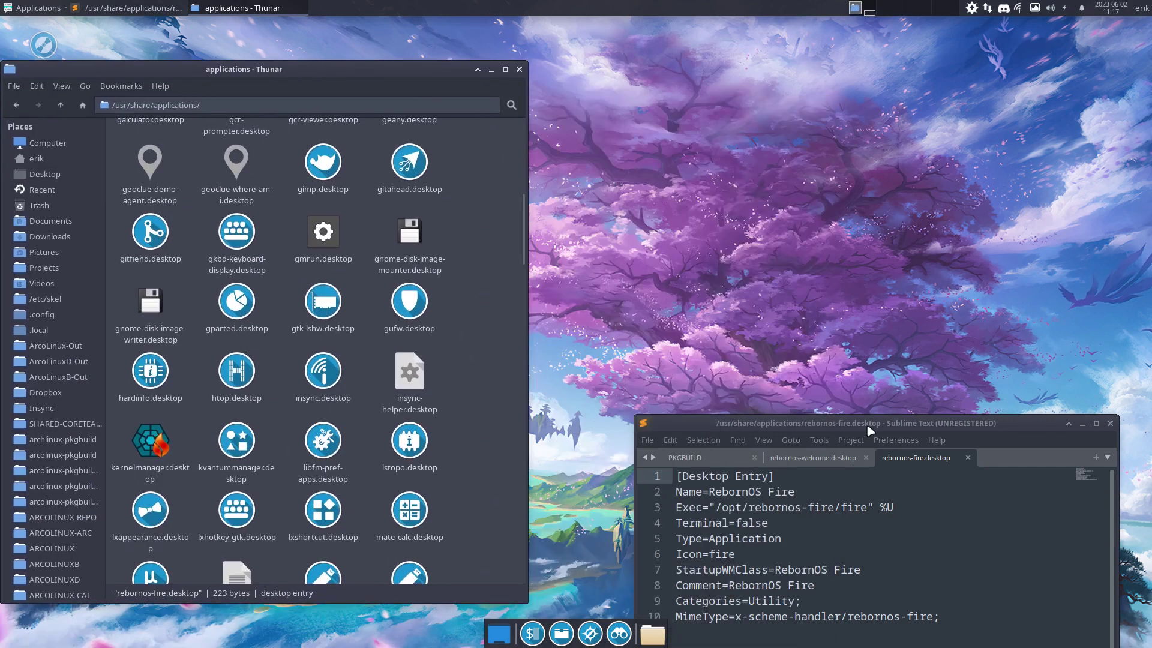
pyautogui.moveTo(870, 429); pyautogui.dragTo(866, 103)
pyautogui.scroll(-15, 186, 462)
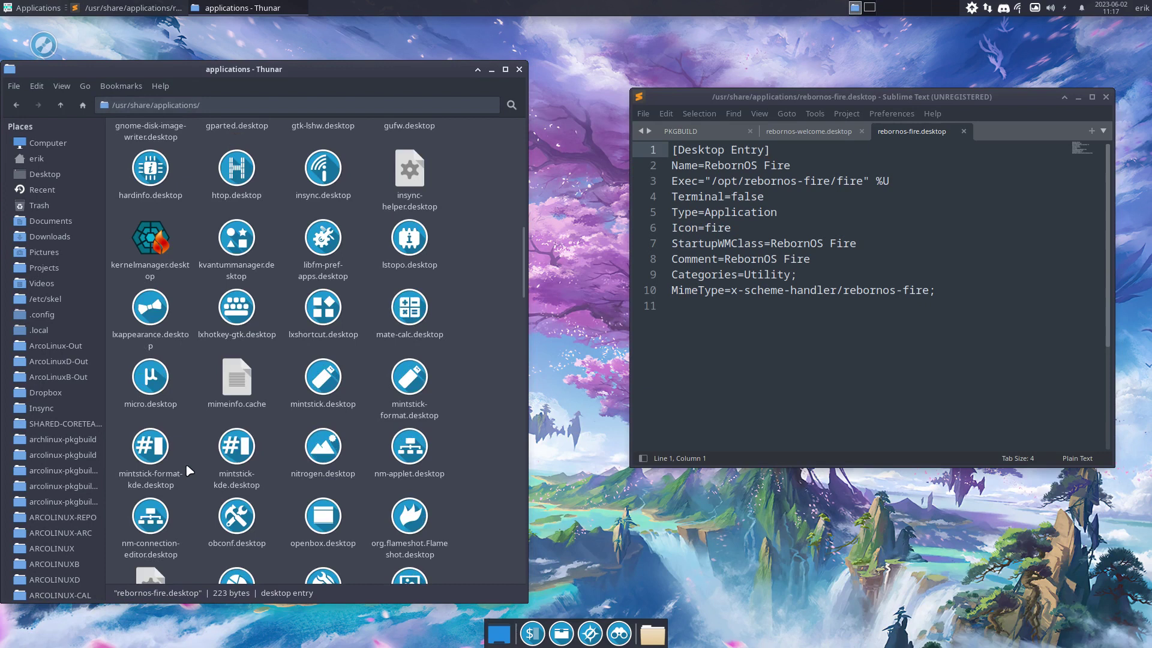
pyautogui.scroll(10, 185, 467)
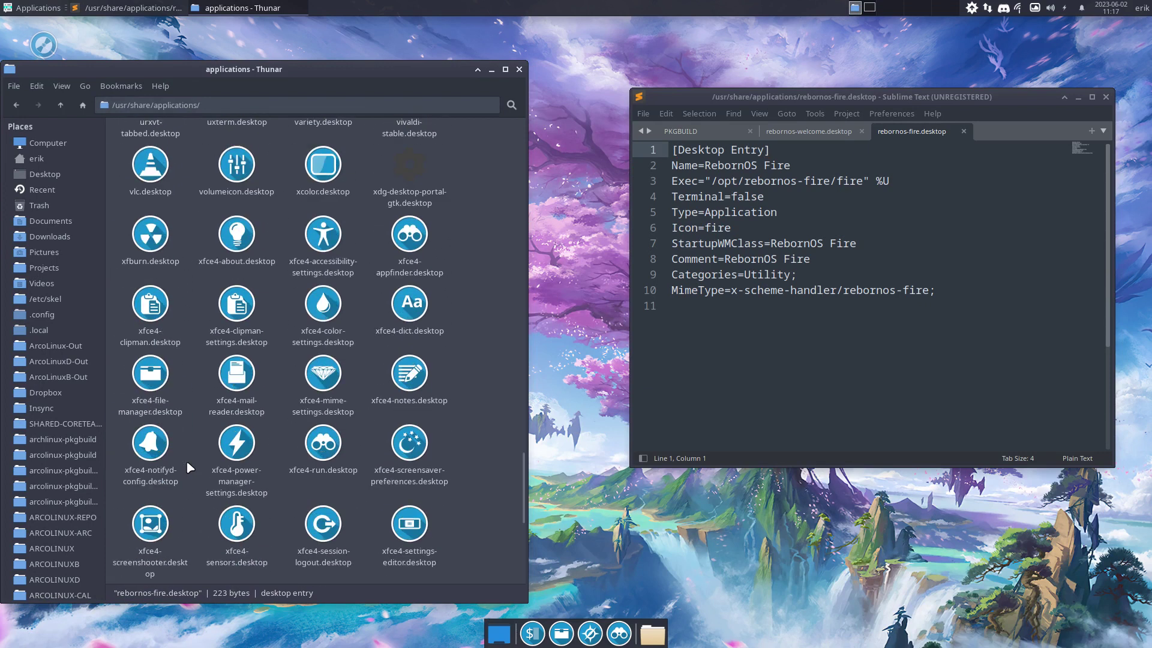
pyautogui.scroll(3, 186, 459)
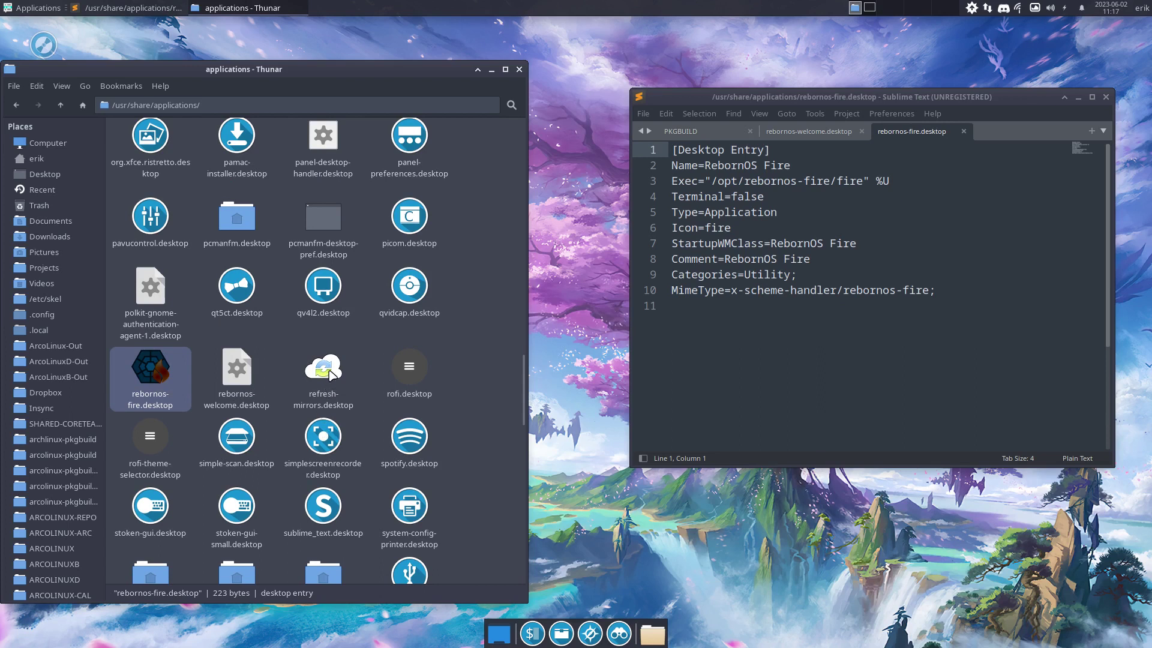
# Open refresh-mirrors.desktop in Sublime and reduce its Icon entry to refresh-mirrors
pyautogui.moveTo(323, 369); pyautogui.dragTo(780, 336)
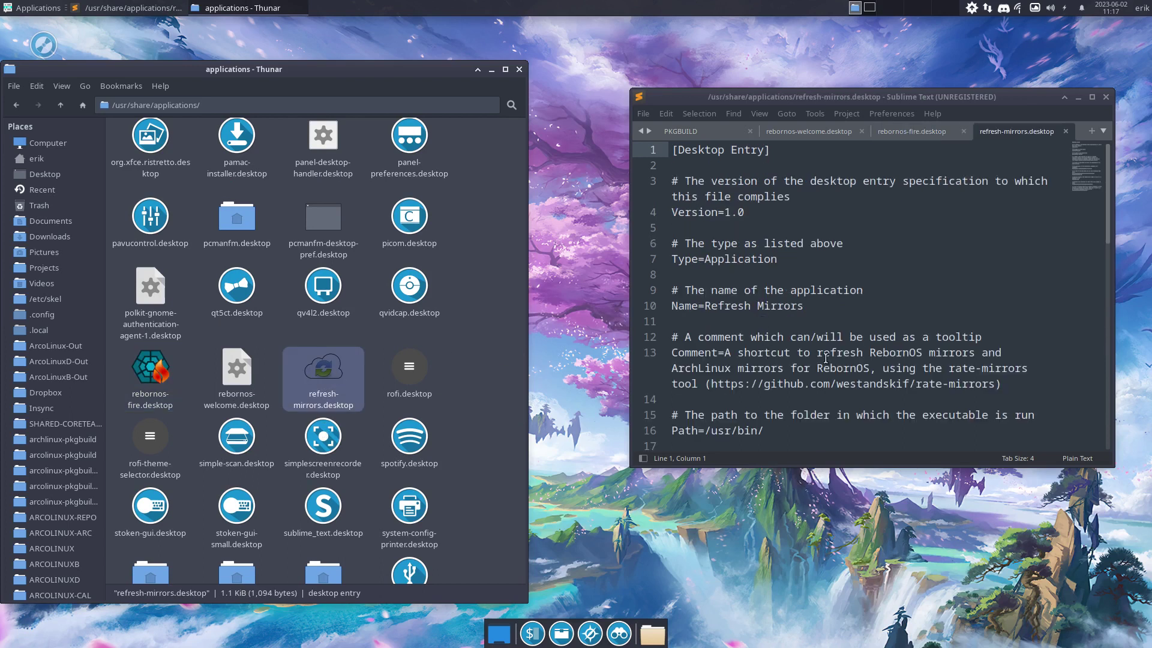
pyautogui.scroll(-3, 821, 358)
pyautogui.scroll(-3, 825, 359)
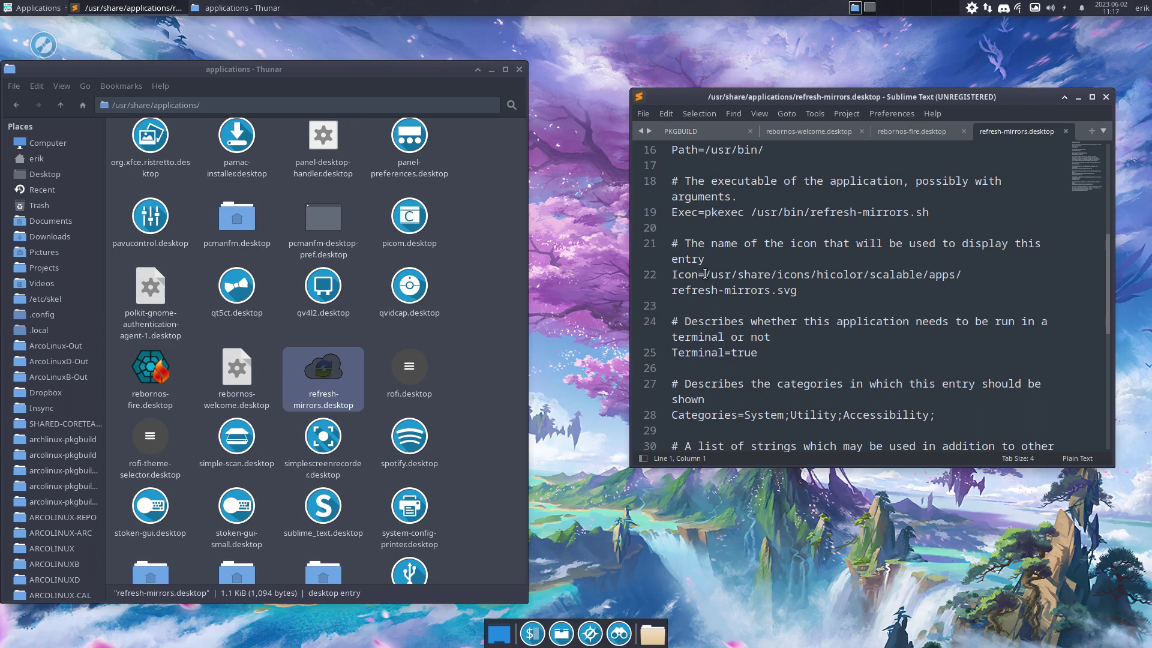
pyautogui.moveTo(704, 275); pyautogui.dragTo(962, 280)
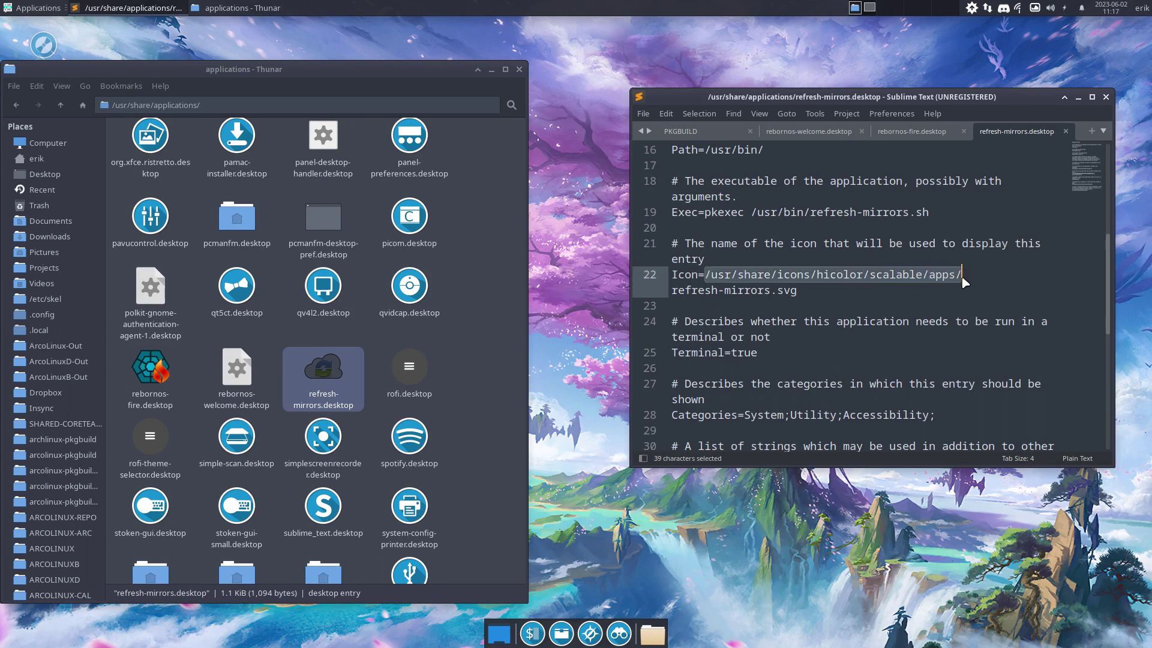
pyautogui.press('BackSpace')
pyautogui.click(898, 279)
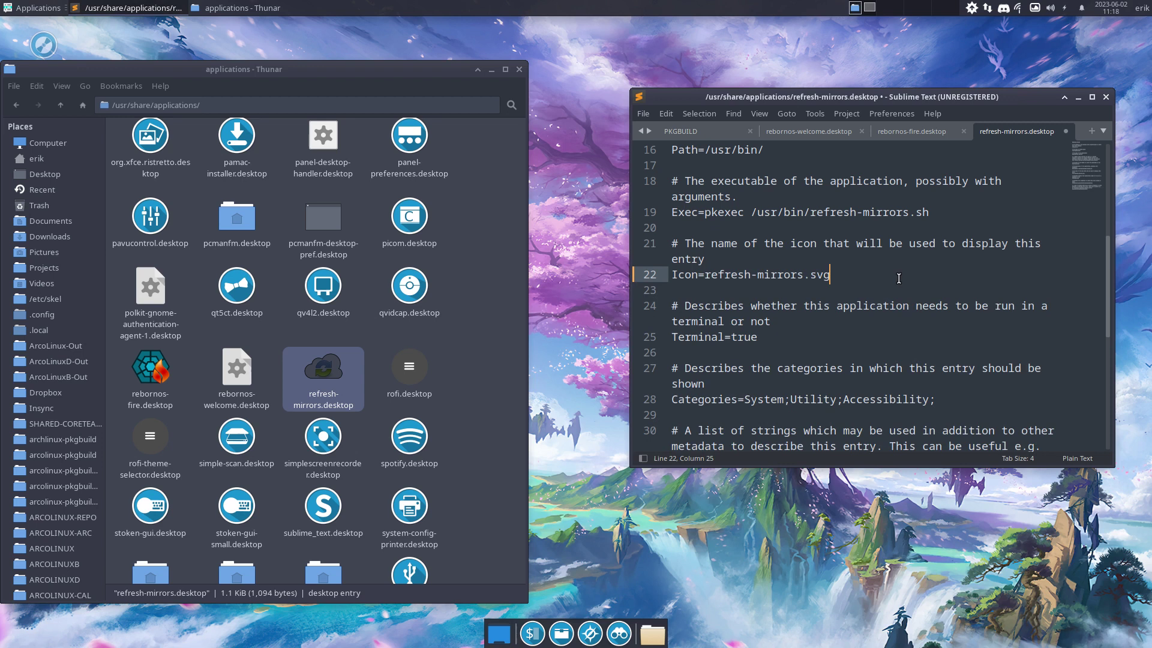
pyautogui.press('BackSpace')
pyautogui.press('BackSpace')
pyautogui.press('BackSpace')
pyautogui.press('BackSpace')
# Drag rofi.desktop from Thunar into Sublime Text
pyautogui.click(340, 348)
pyautogui.scroll(3, 357, 329)
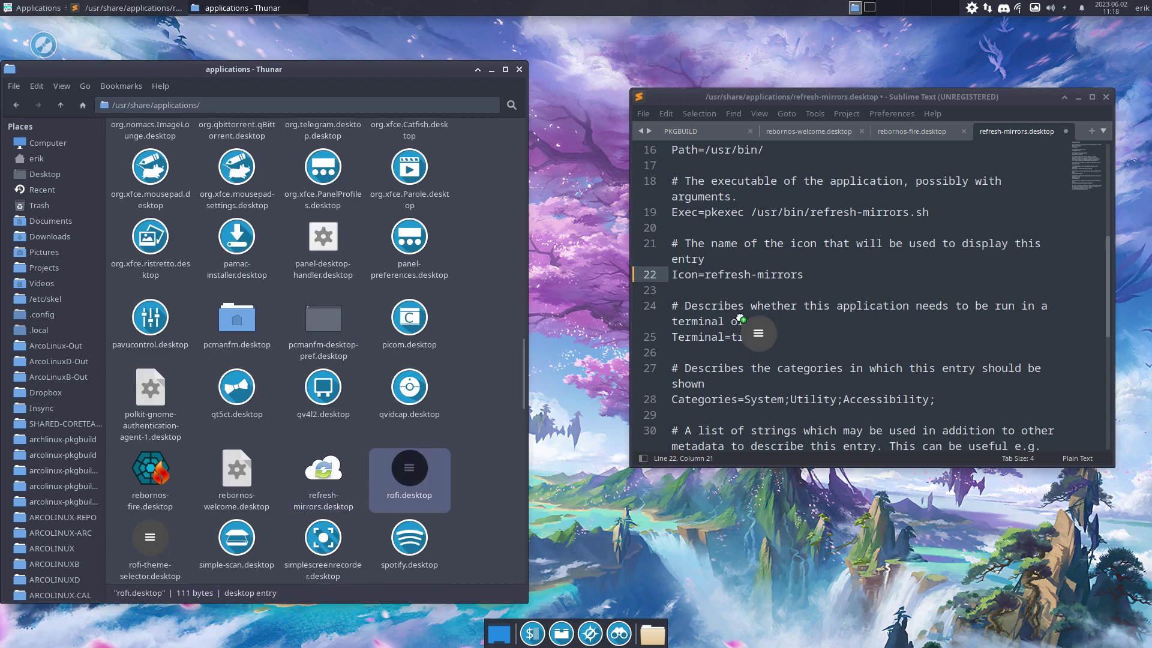
pyautogui.moveTo(740, 319); pyautogui.dragTo(739, 314)
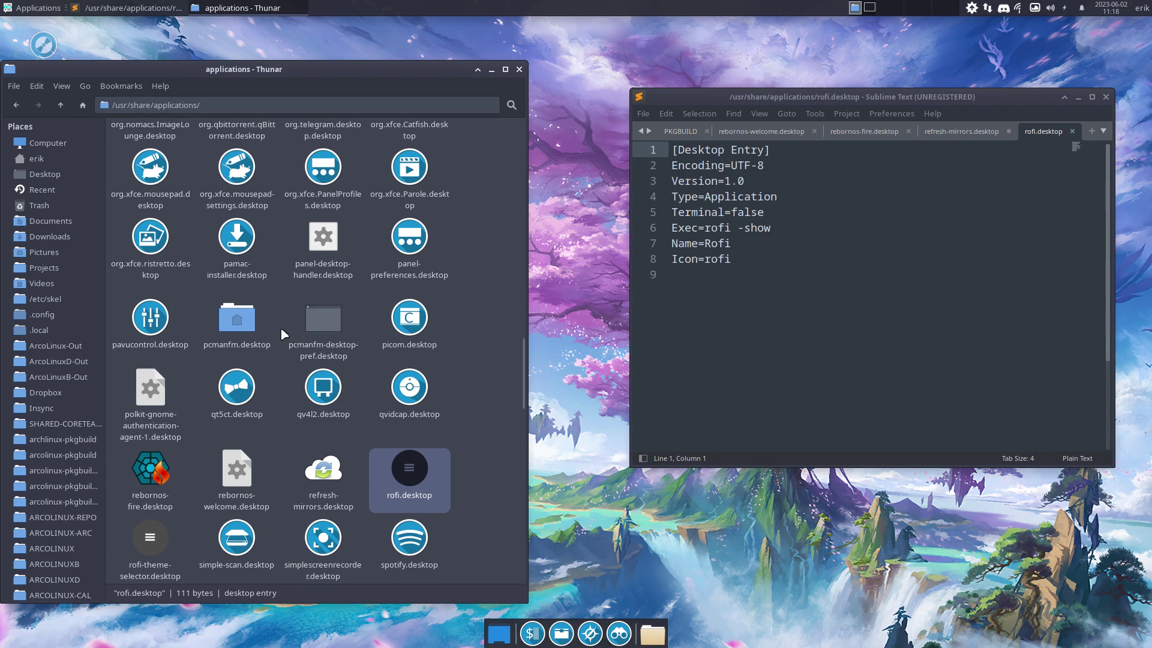
# Drag kernelmanager.desktop from Thunar into Sublime Text
pyautogui.scroll(1, 281, 328)
pyautogui.scroll(8, 281, 329)
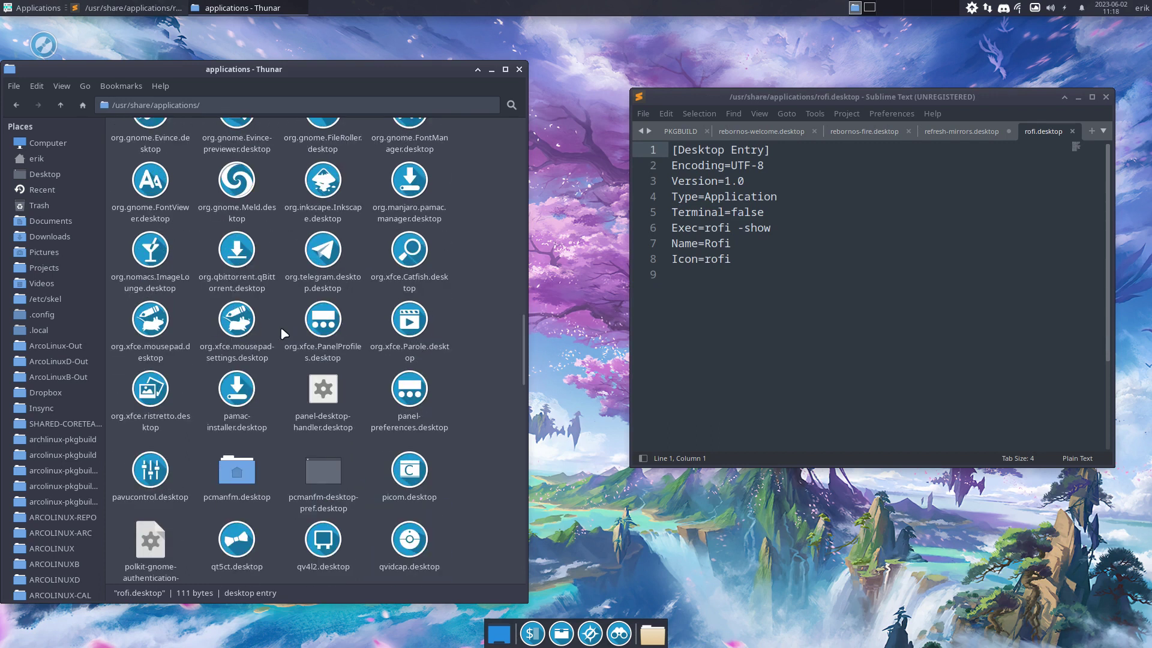
pyautogui.scroll(5, 284, 334)
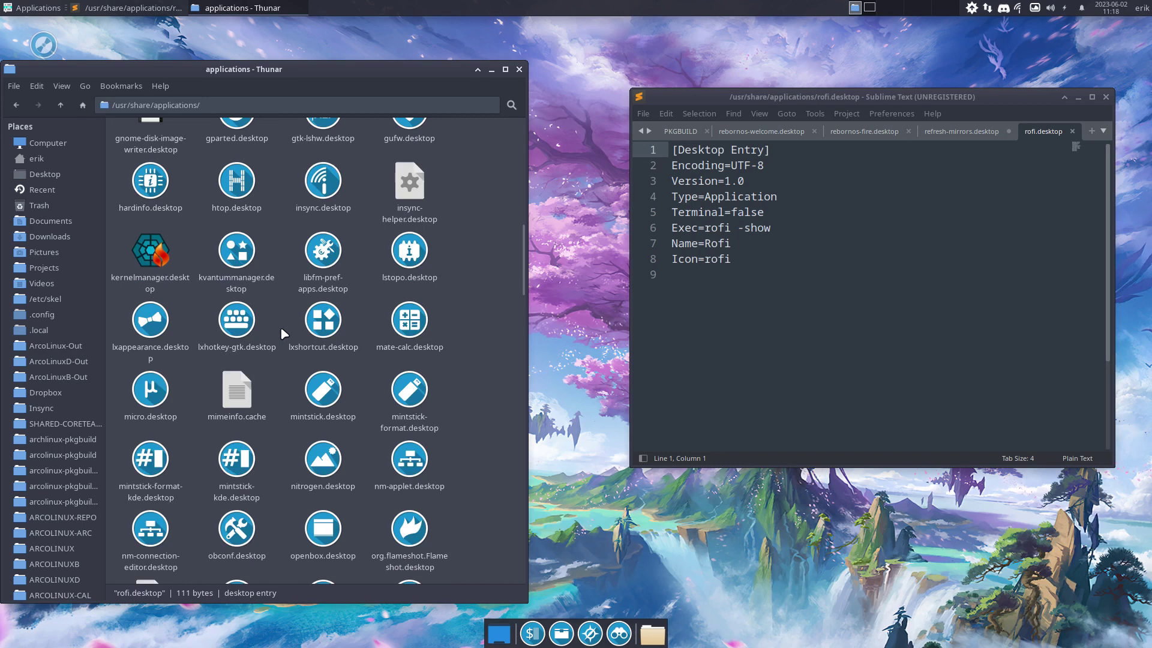
pyautogui.moveTo(141, 243); pyautogui.dragTo(796, 256)
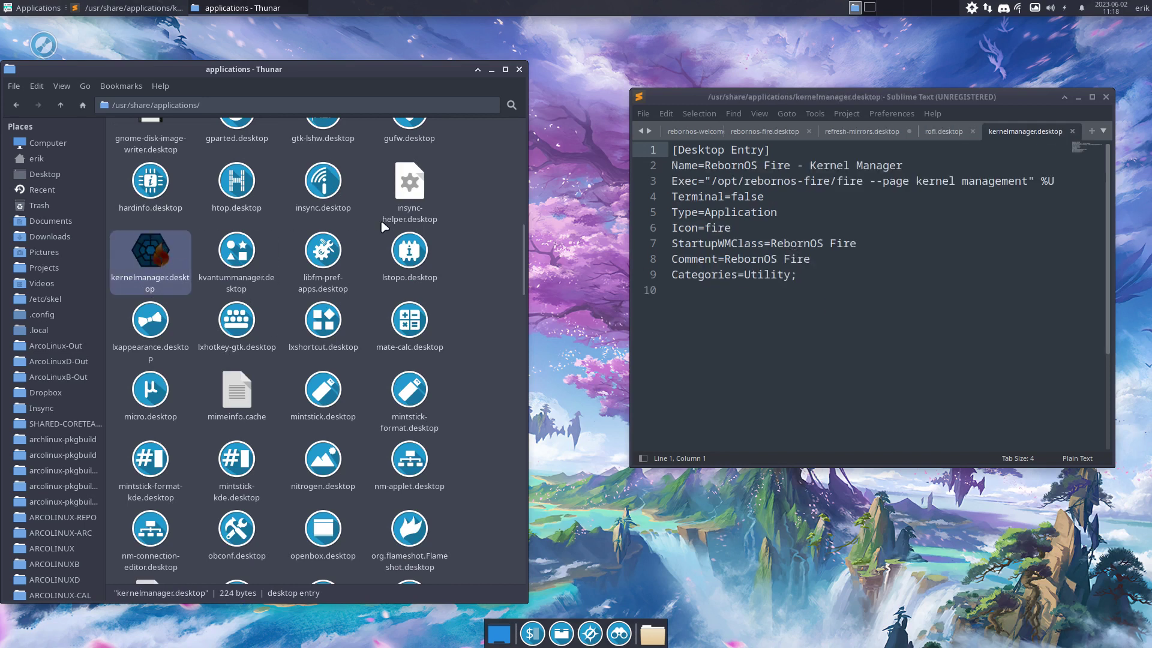
# Switch back to the rebornos-welcome.desktop tab at its Icon line
pyautogui.scroll(9, 356, 234)
pyautogui.scroll(4, 356, 234)
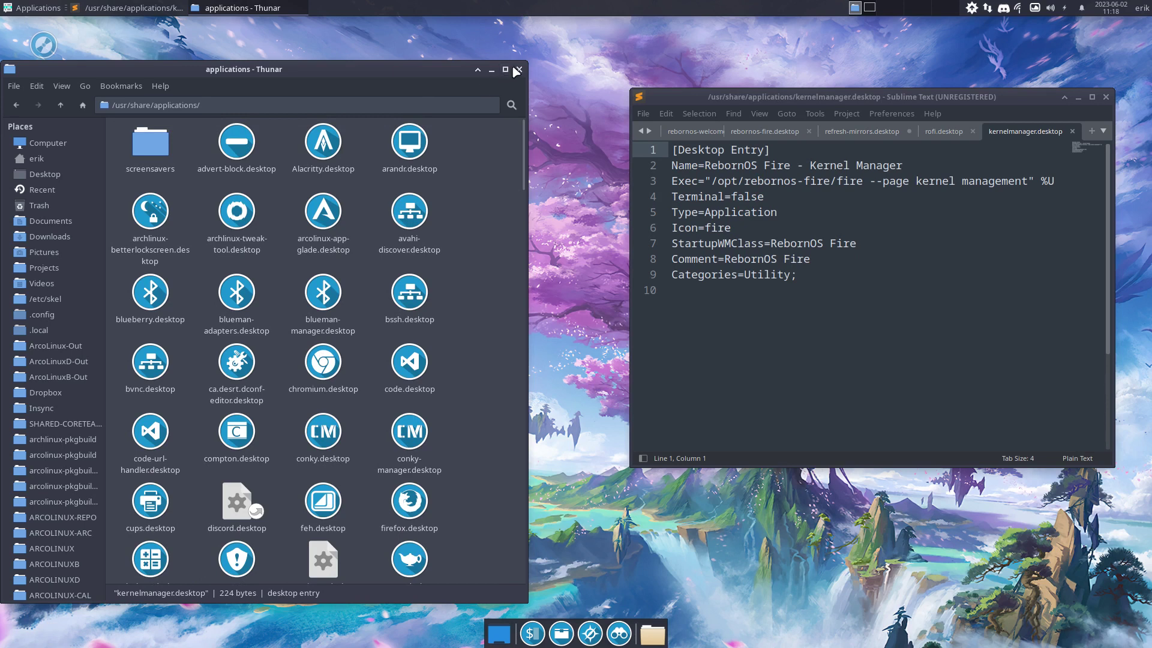
pyautogui.scroll(-12, 263, 373)
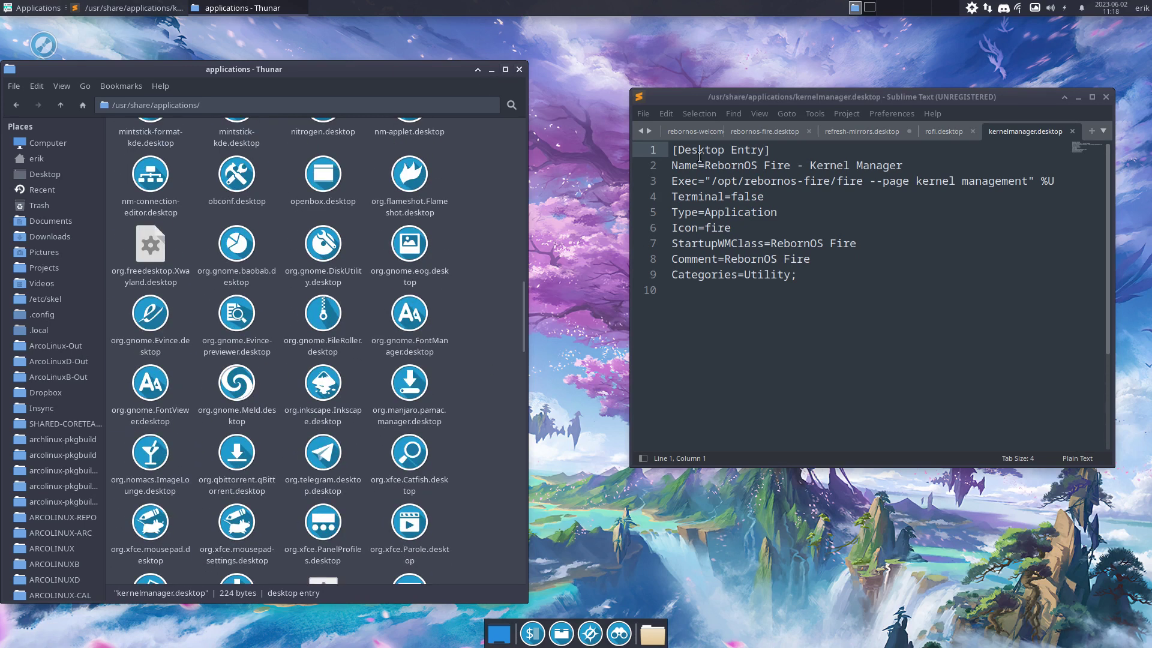
pyautogui.click(698, 131)
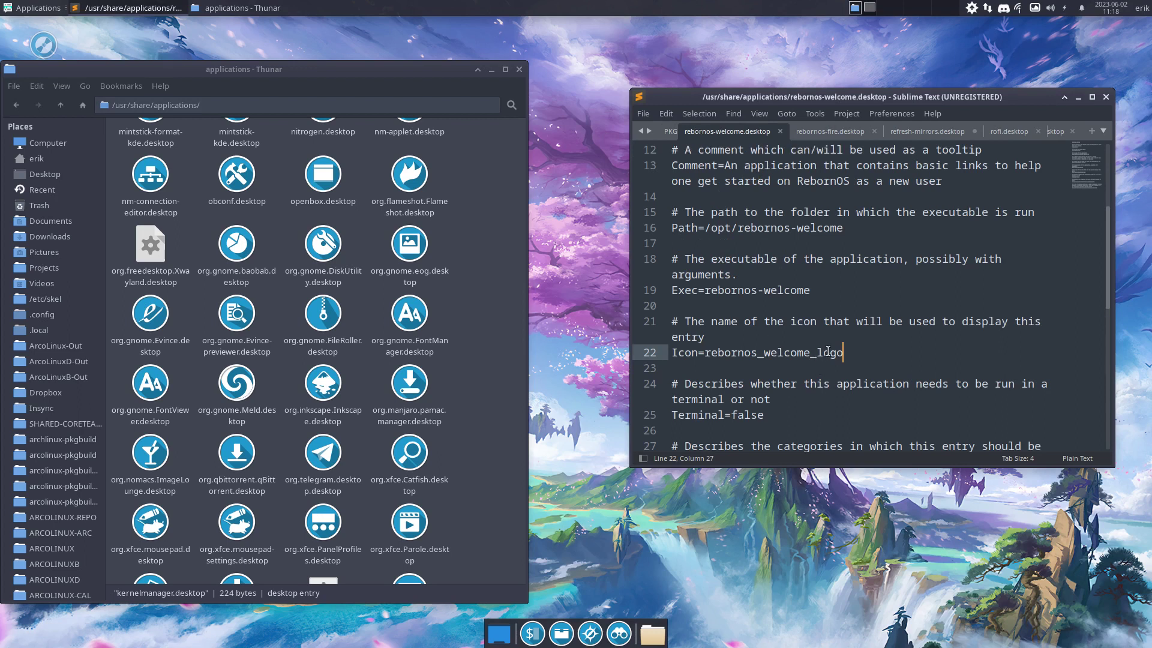
# Replace rebornos_welcome_logo with welcome on the Icon line and save with administrator rights
pyautogui.moveTo(844, 353); pyautogui.dragTo(704, 354)
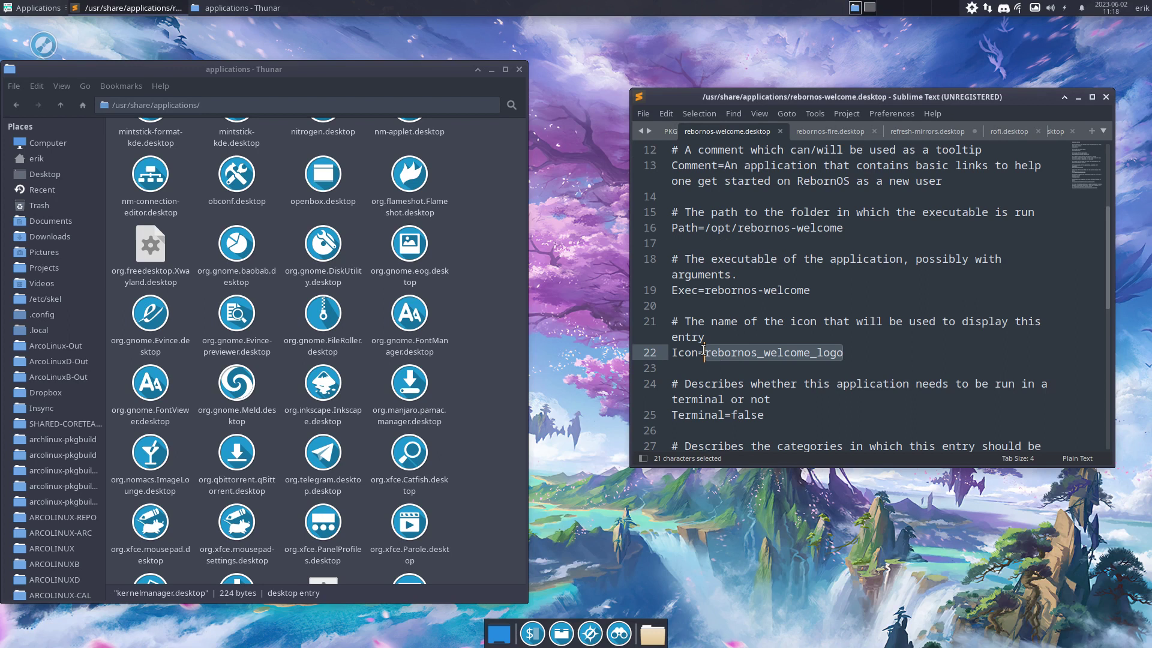
pyautogui.write('welcome')
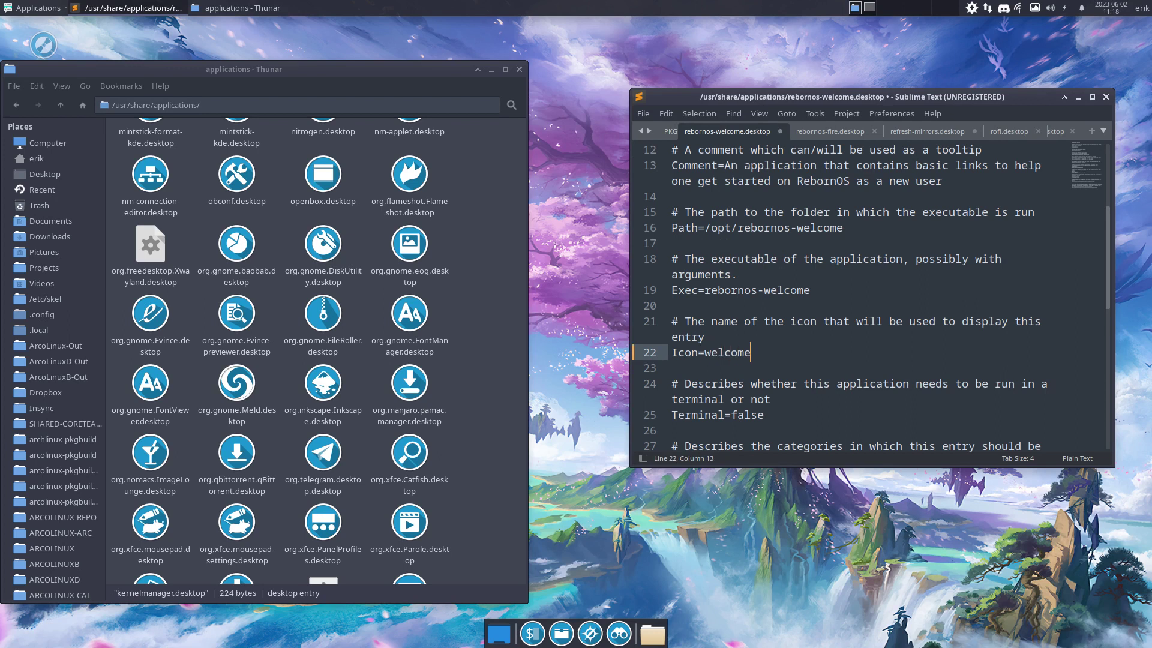
pyautogui.hotkey('ctrl', 's')
pyautogui.press('Return')
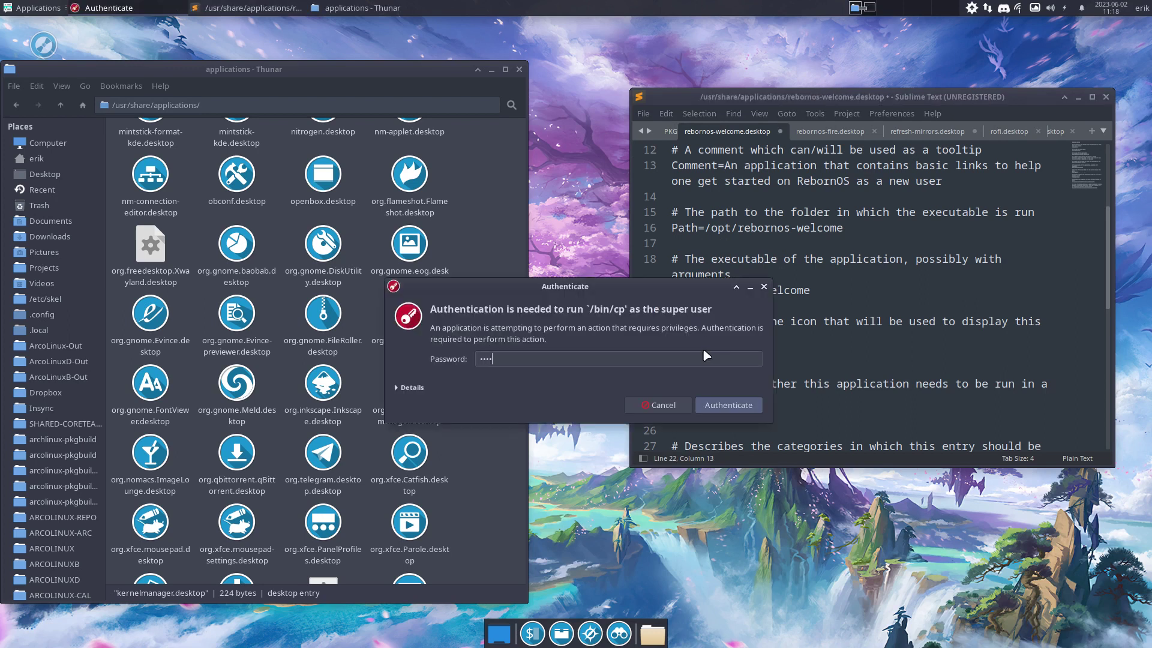
# Check the launcher icons in the Applications menu's Accessories submenu
pyautogui.scroll(-10, 456, 351)
pyautogui.scroll(-10, 457, 352)
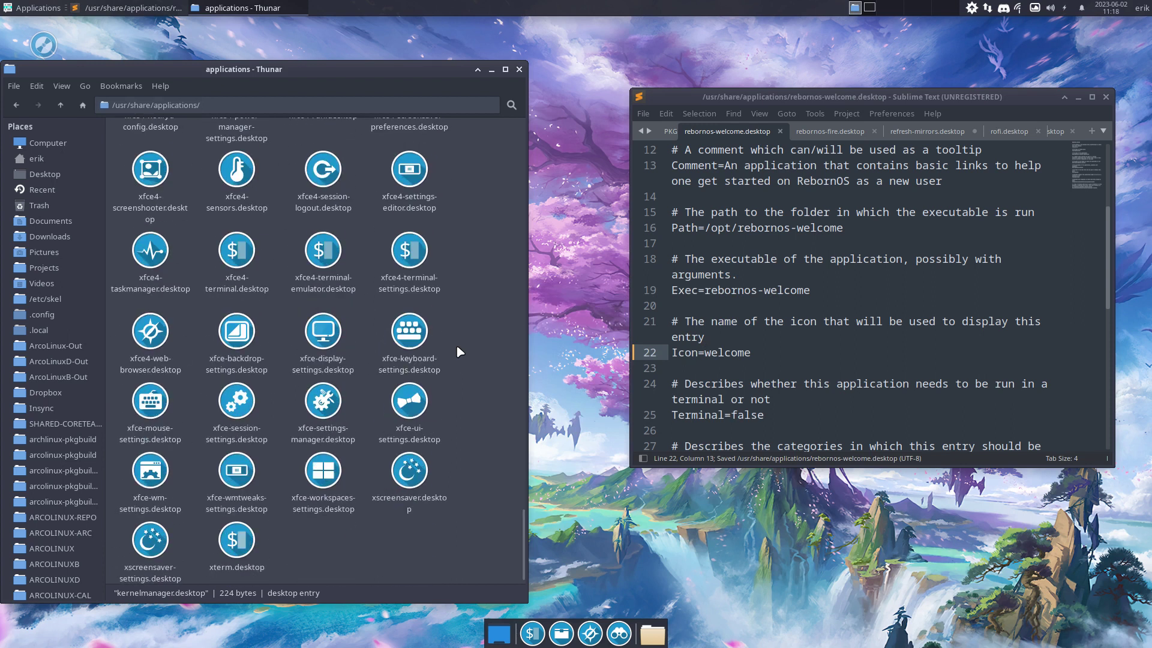
pyautogui.scroll(3, 460, 351)
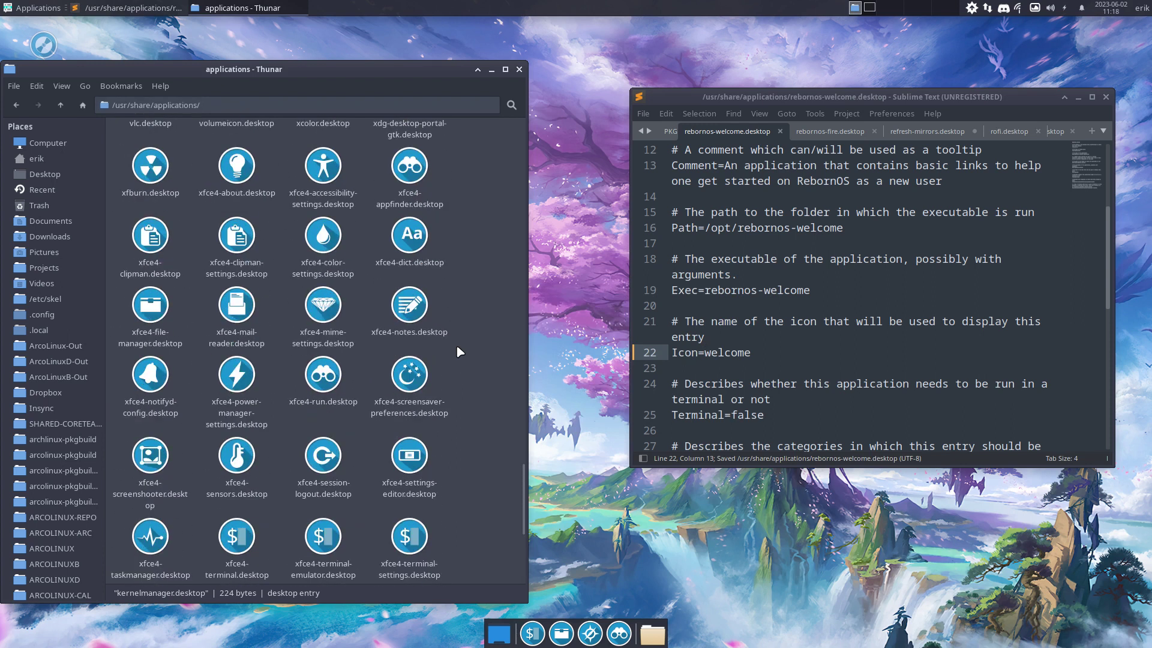
pyautogui.click(33, 7)
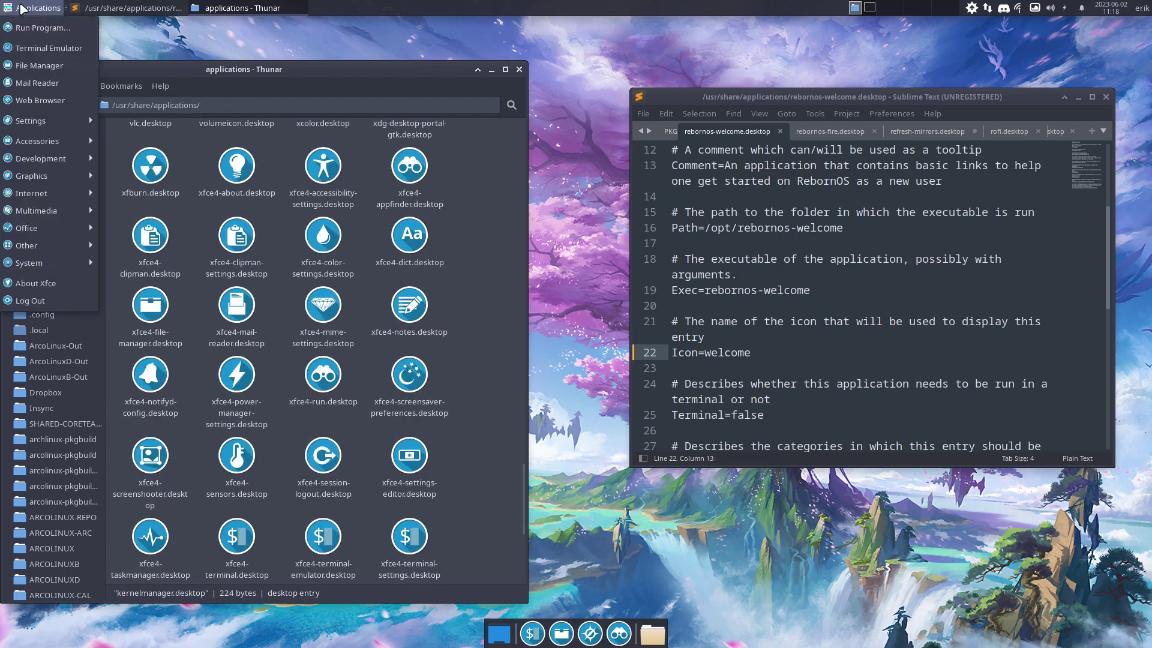
pyautogui.moveTo(42, 123)
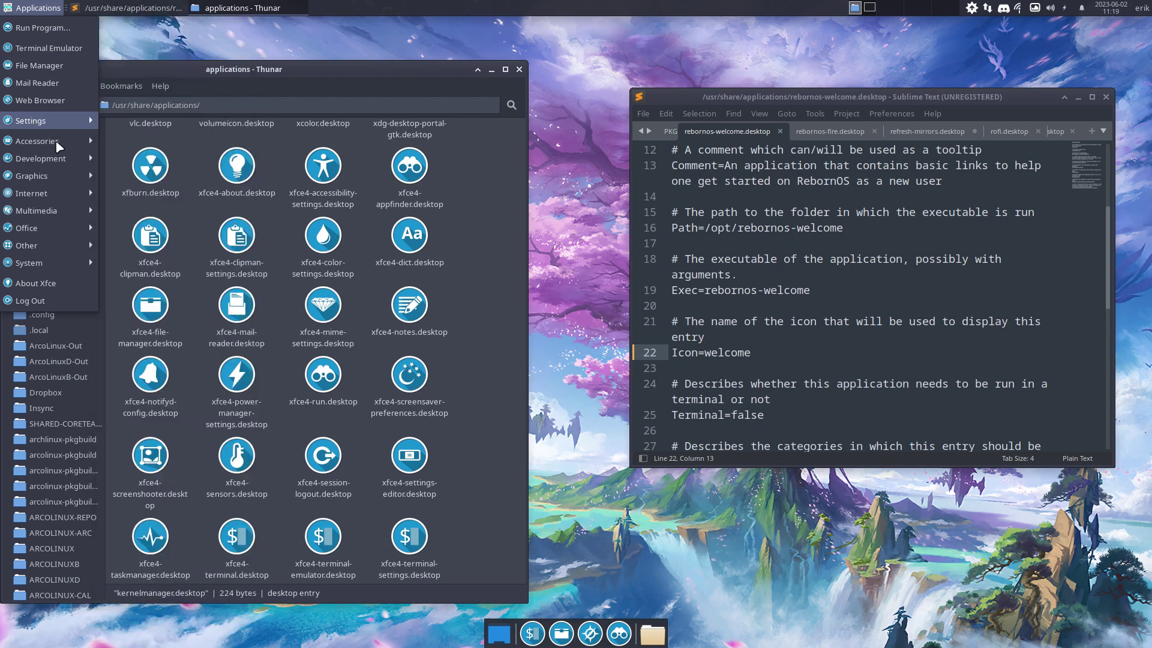
pyautogui.moveTo(58, 144)
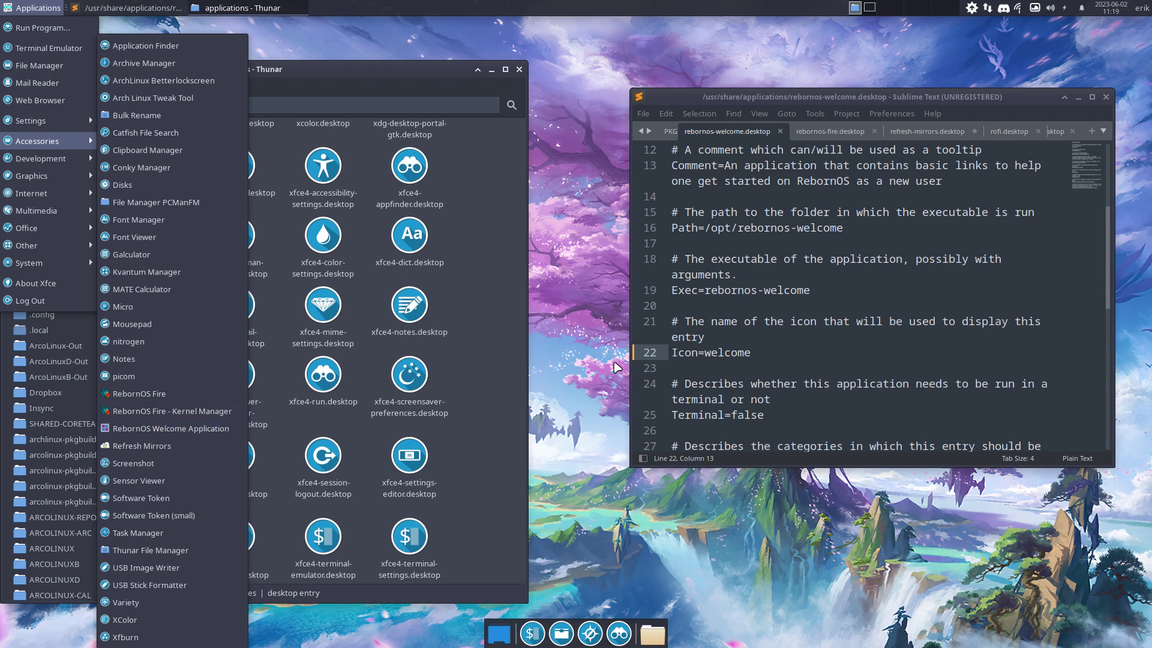
# Change rebornos-fire.desktop's Icon=fire to Icon=firefox and save it with administrator authorization
pyautogui.click(840, 135)
pyautogui.click(840, 135)
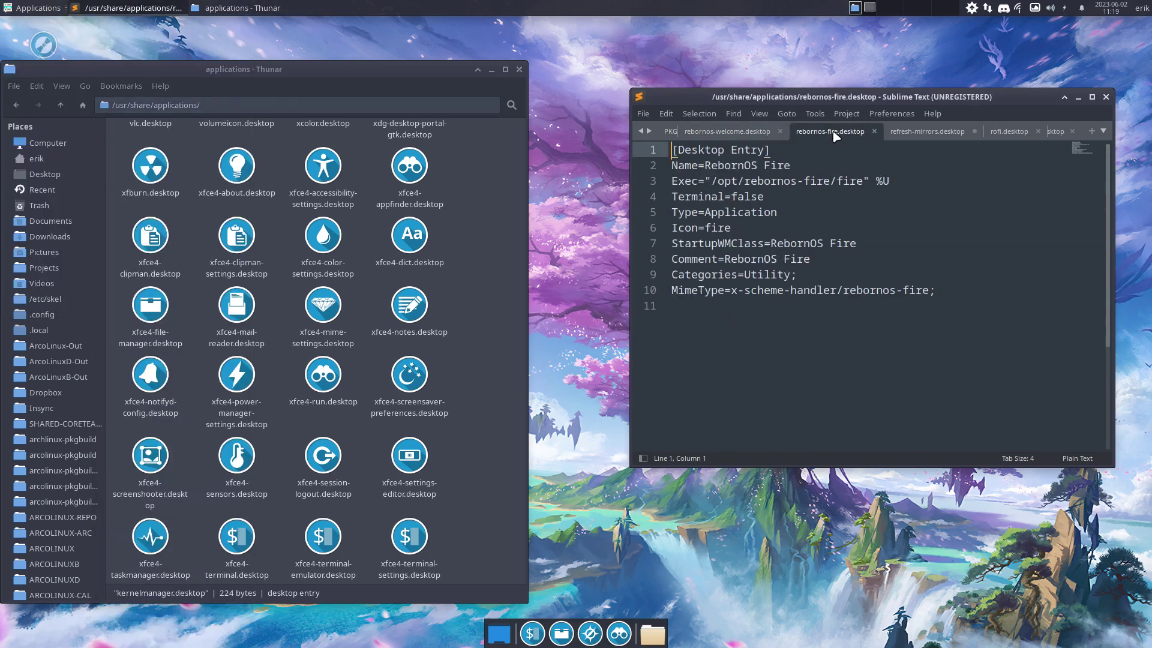
pyautogui.click(739, 228)
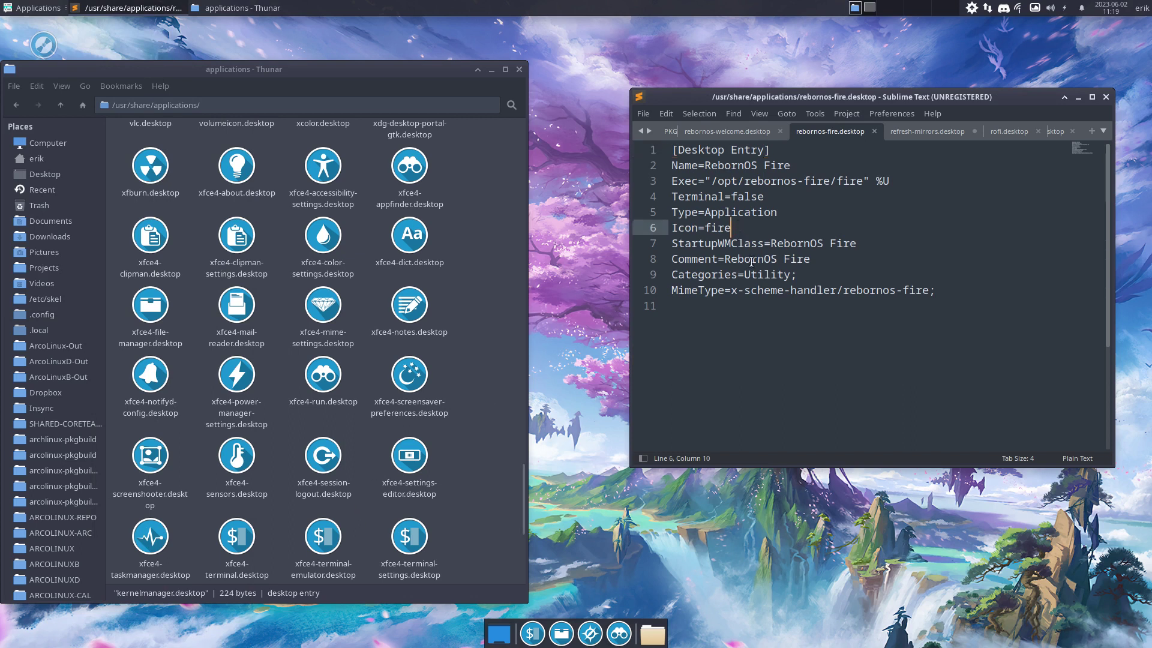
pyautogui.moveTo(704, 228); pyautogui.dragTo(749, 234)
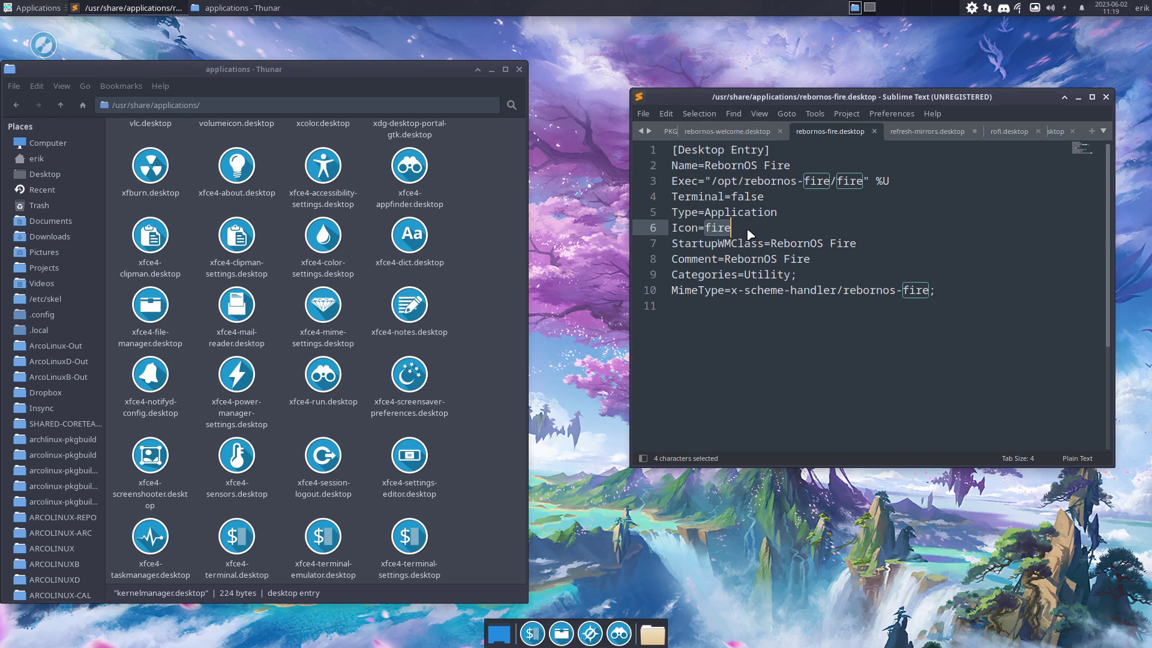
pyautogui.write('firefox')
pyautogui.hotkey('ctrl', 's')
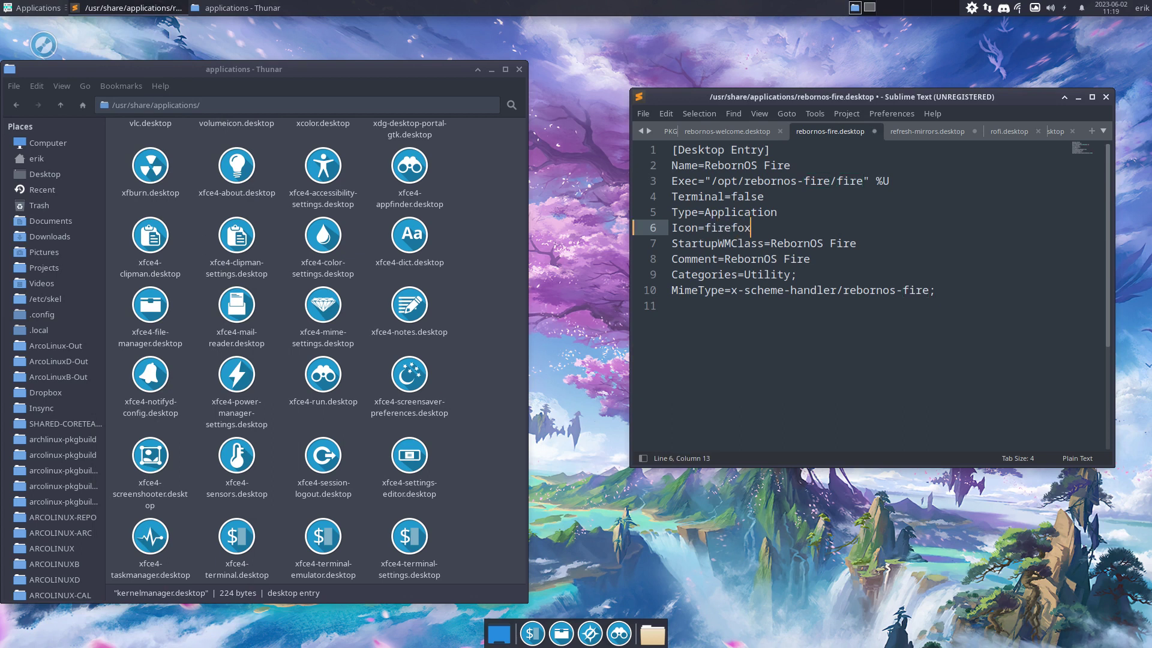
pyautogui.press('Return')
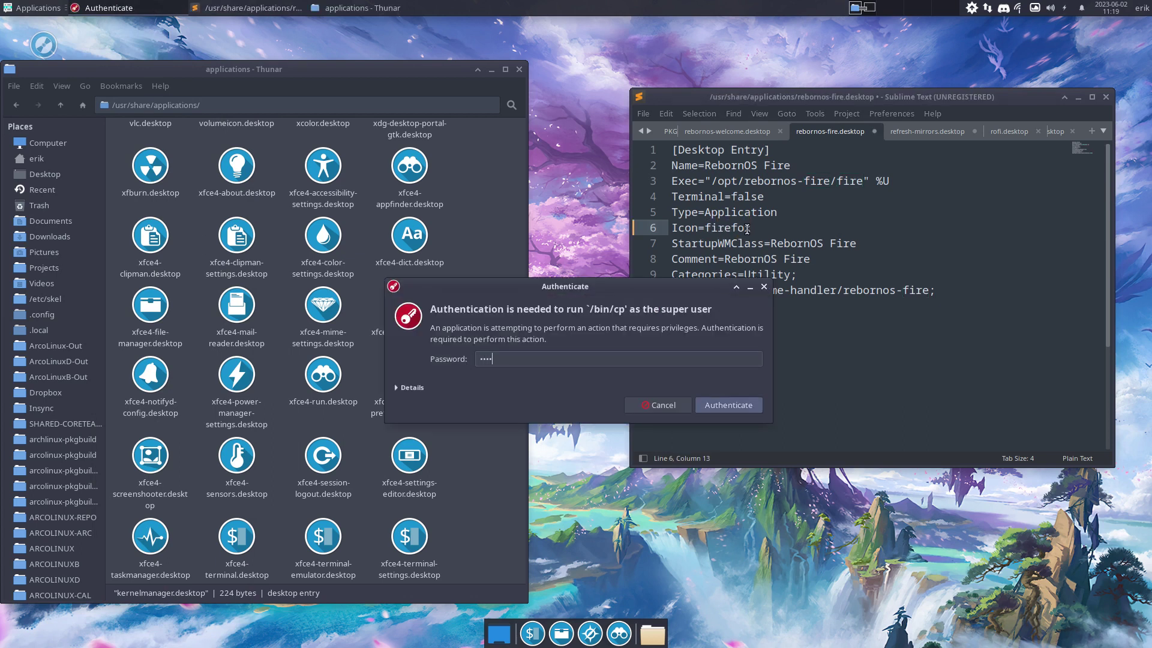
# Open the desktop Applications menu to check the launchers
pyautogui.scroll(-7, 236, 259)
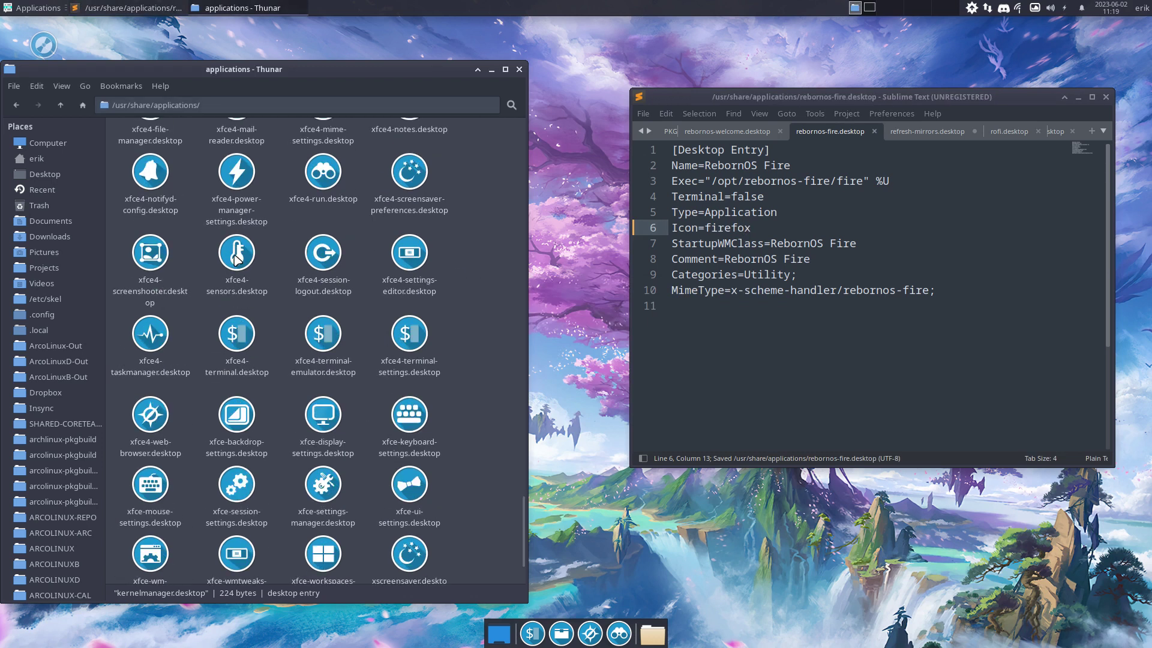
pyautogui.scroll(15, 236, 260)
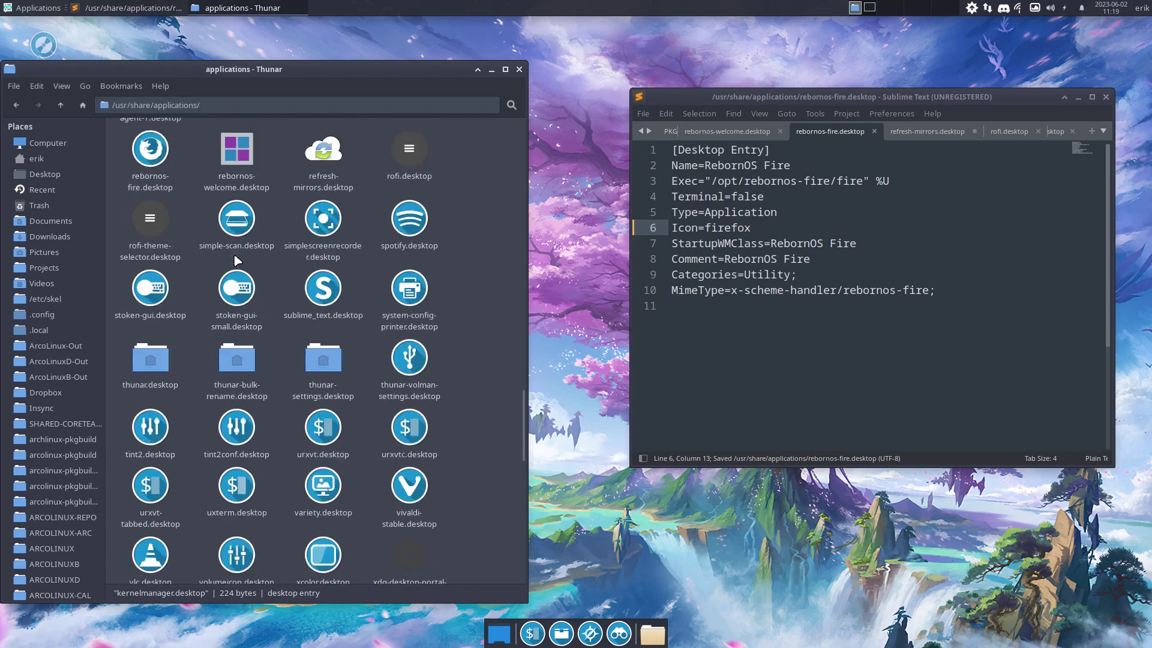
pyautogui.scroll(5, 232, 253)
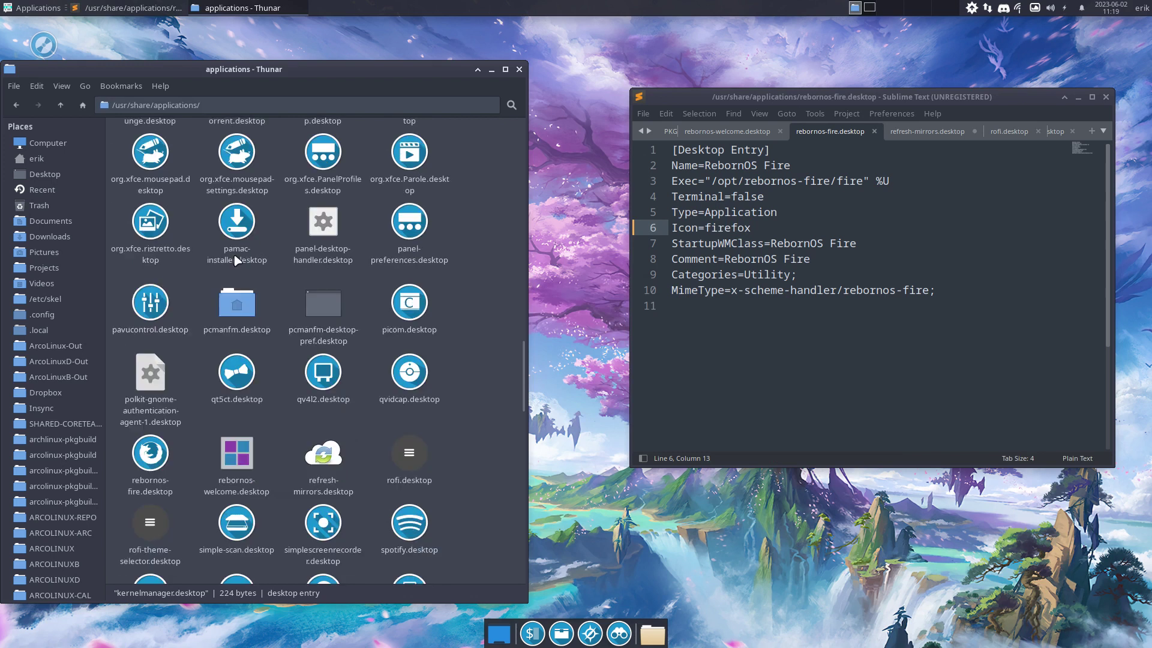
pyautogui.click(30, 6)
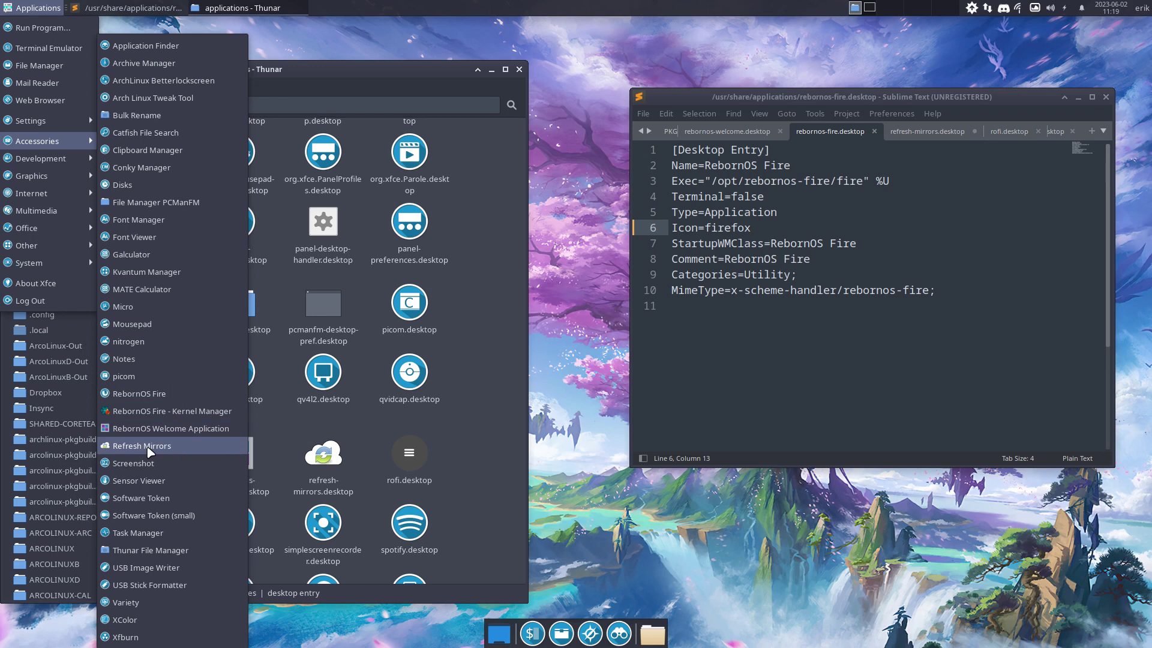
# Set the RebornOS Fire launcher's icon back to fire and save with the password
pyautogui.click(718, 401)
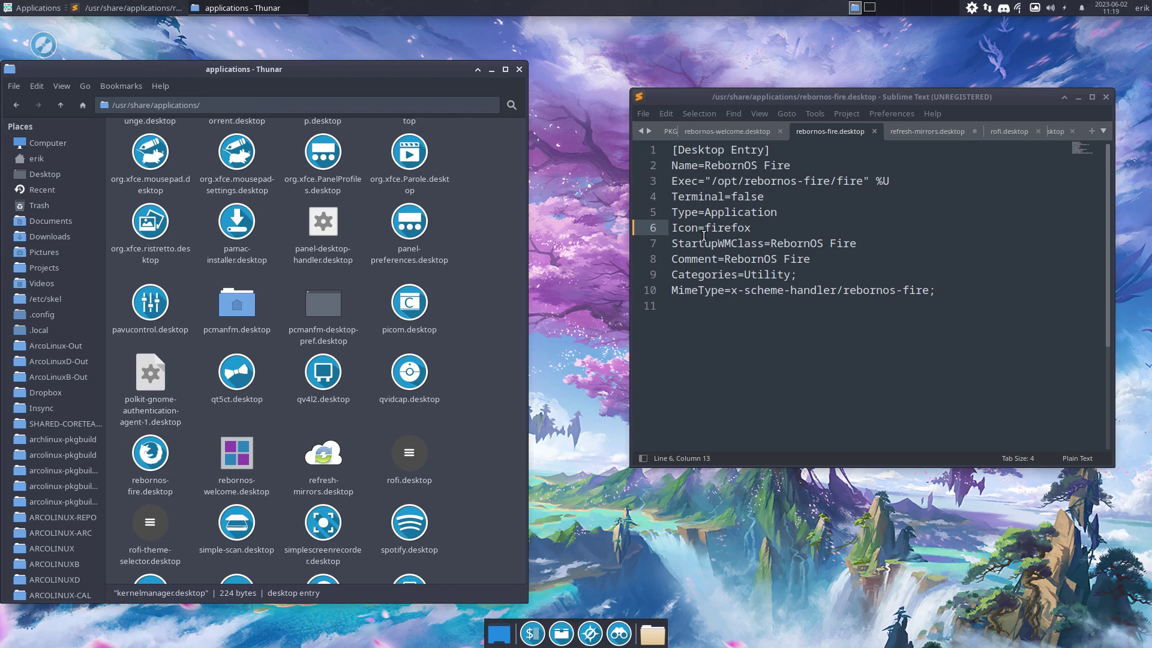
pyautogui.moveTo(705, 228); pyautogui.dragTo(763, 226)
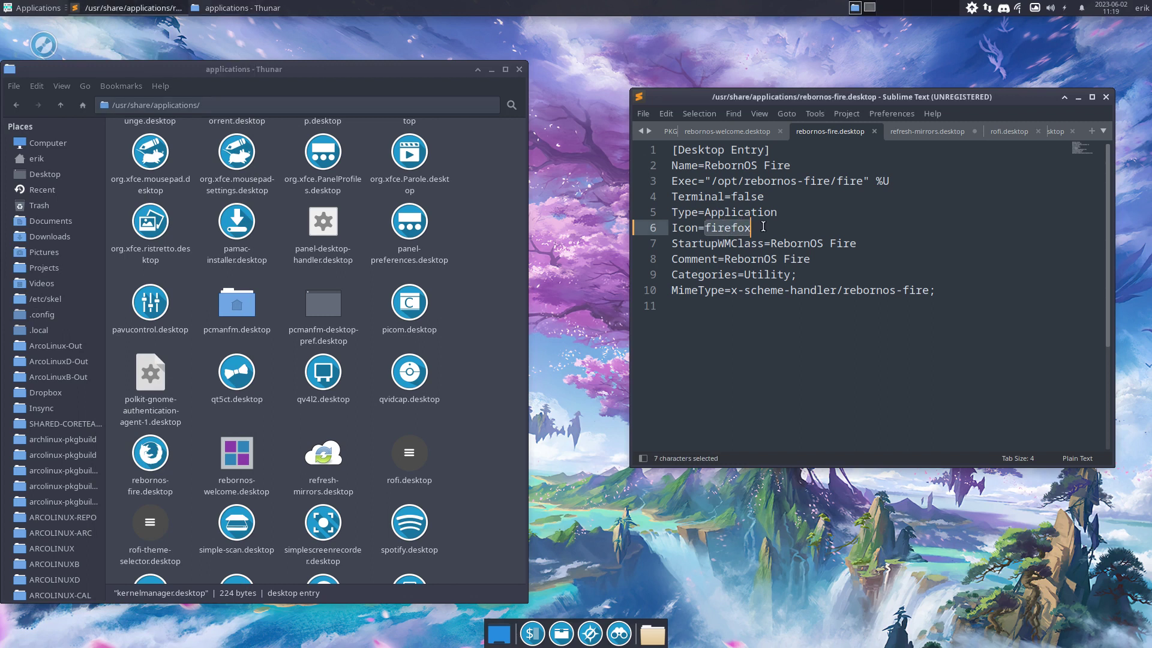
pyautogui.click(749, 257)
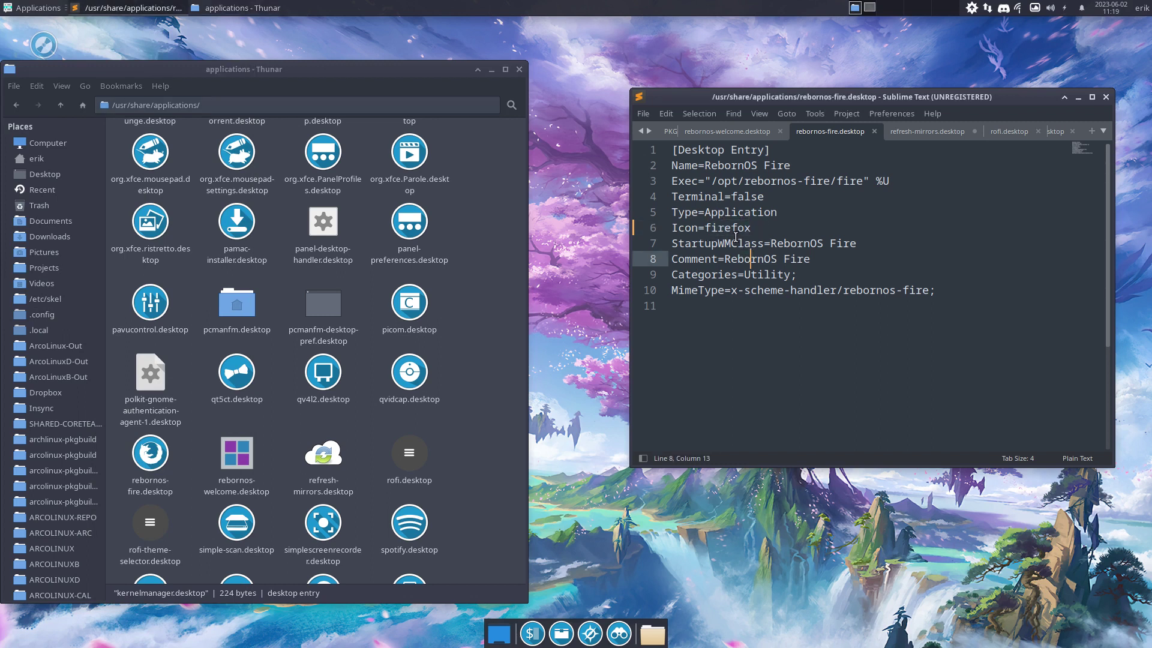
pyautogui.click(719, 228)
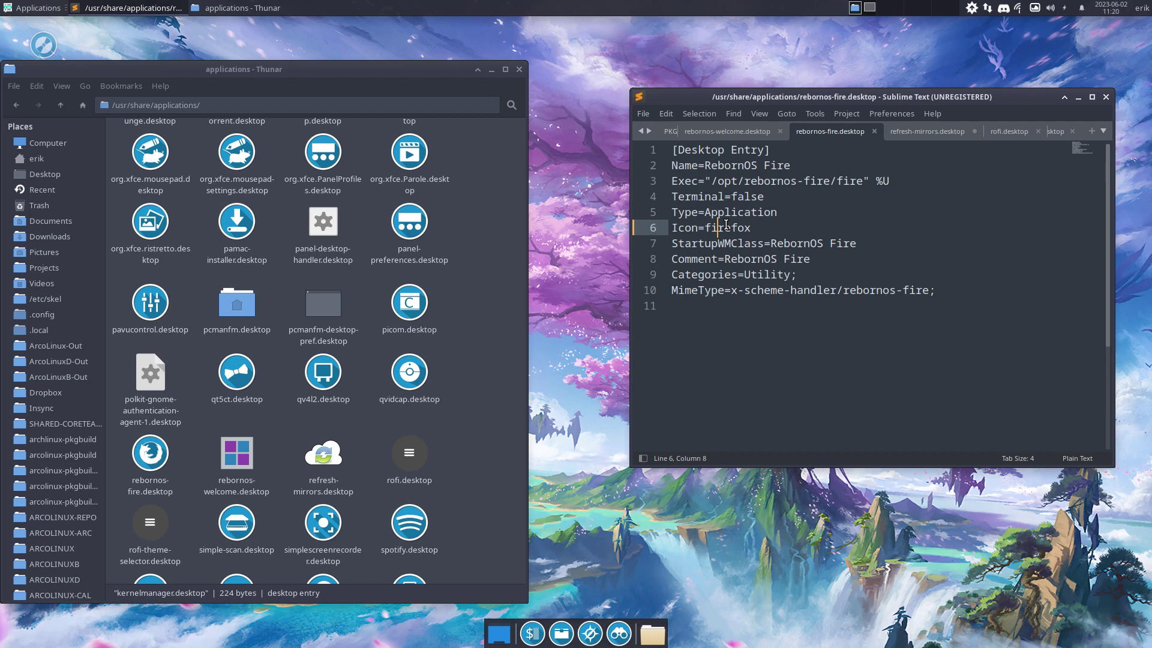
pyautogui.doubleClick(726, 227)
pyautogui.write('fire')
pyautogui.hotkey('ctrl', 'd')
pyautogui.hotkey('ctrl', 's')
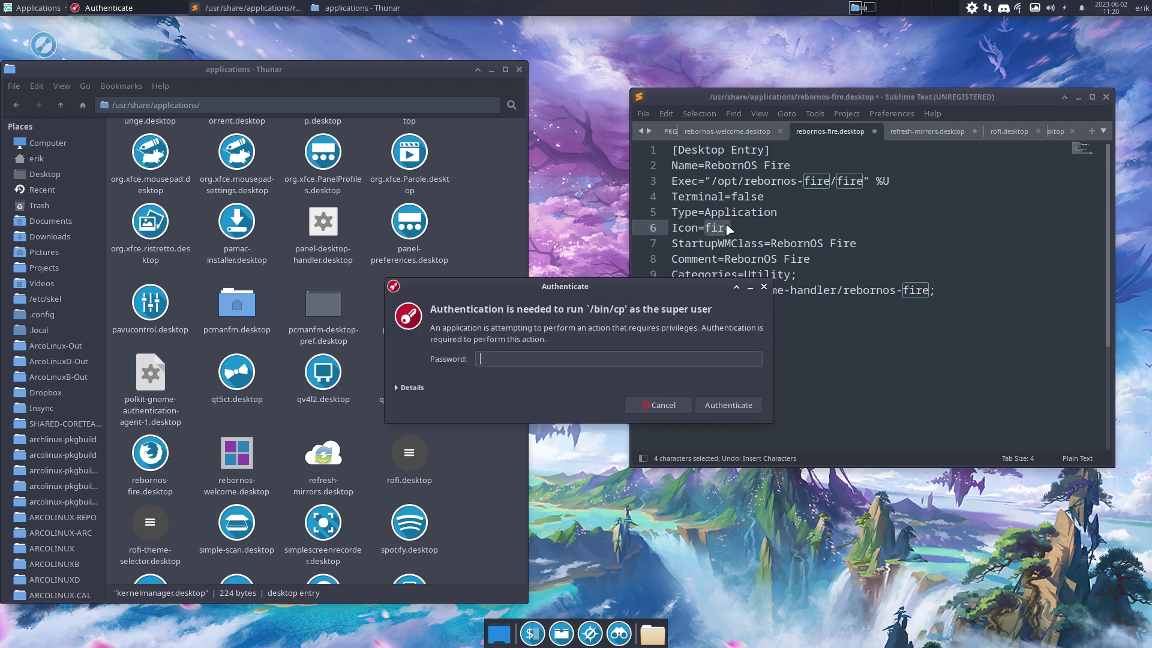
pyautogui.press('Return')
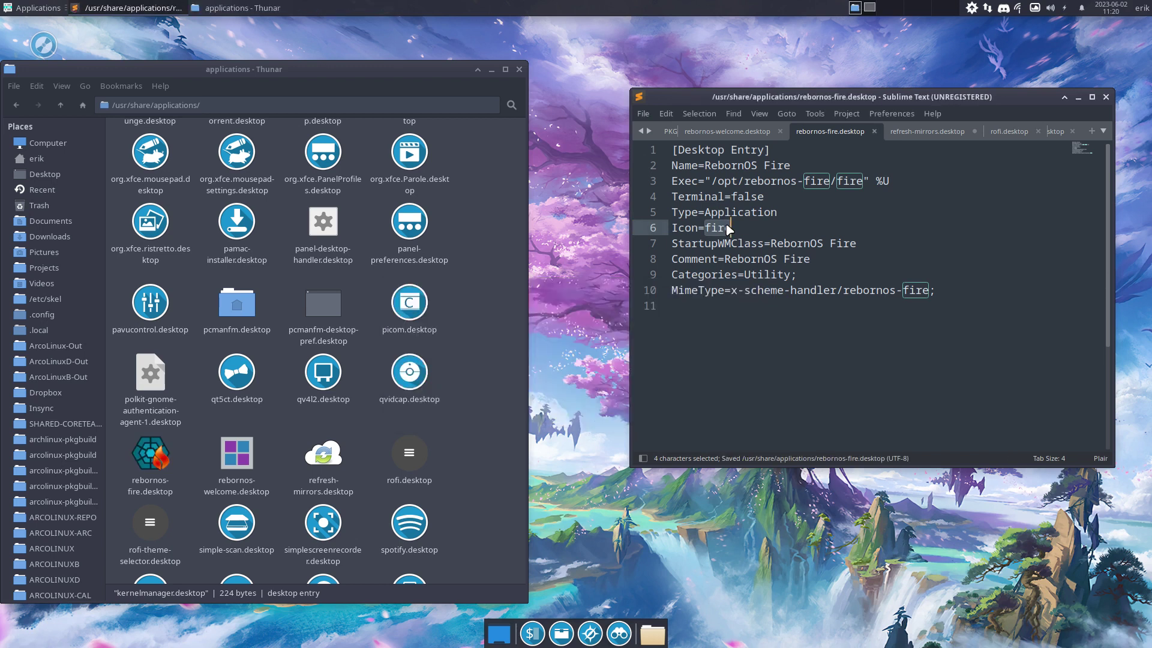
# Set rebornos-welcome.desktop's icon to rebornos_welcome_logo and save with the password
pyautogui.click(717, 135)
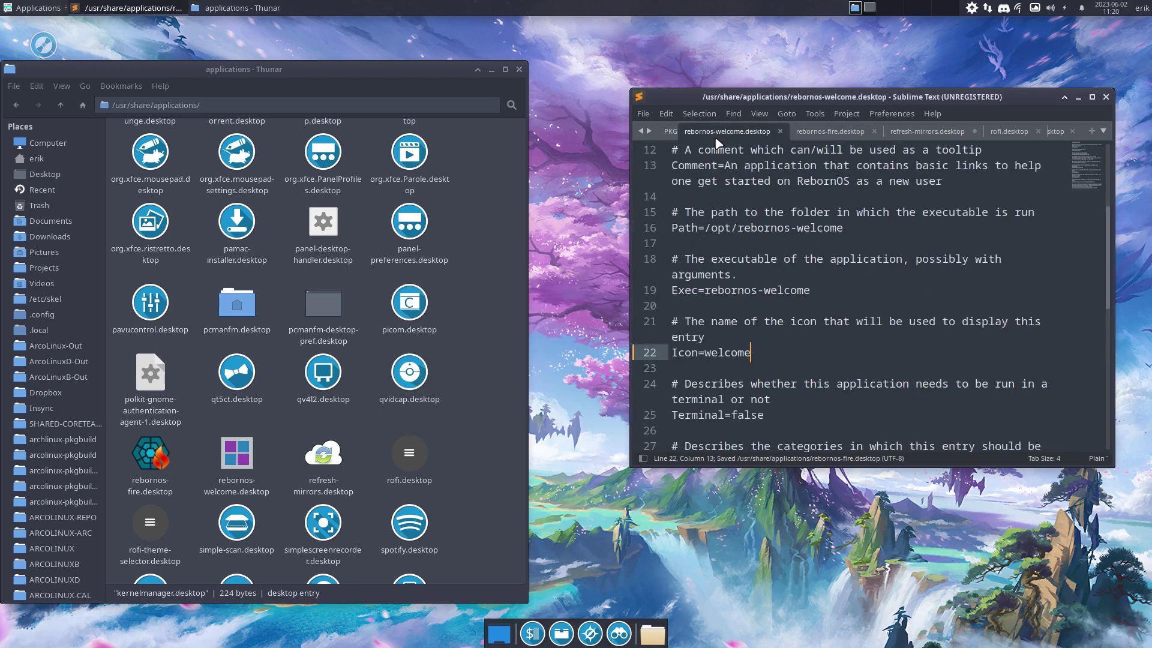
pyautogui.hotkey('ctrl', 'shift', 'Left')
pyautogui.write('rebornos_welcome_logo')
pyautogui.hotkey('ctrl', 'shift', 'Left')
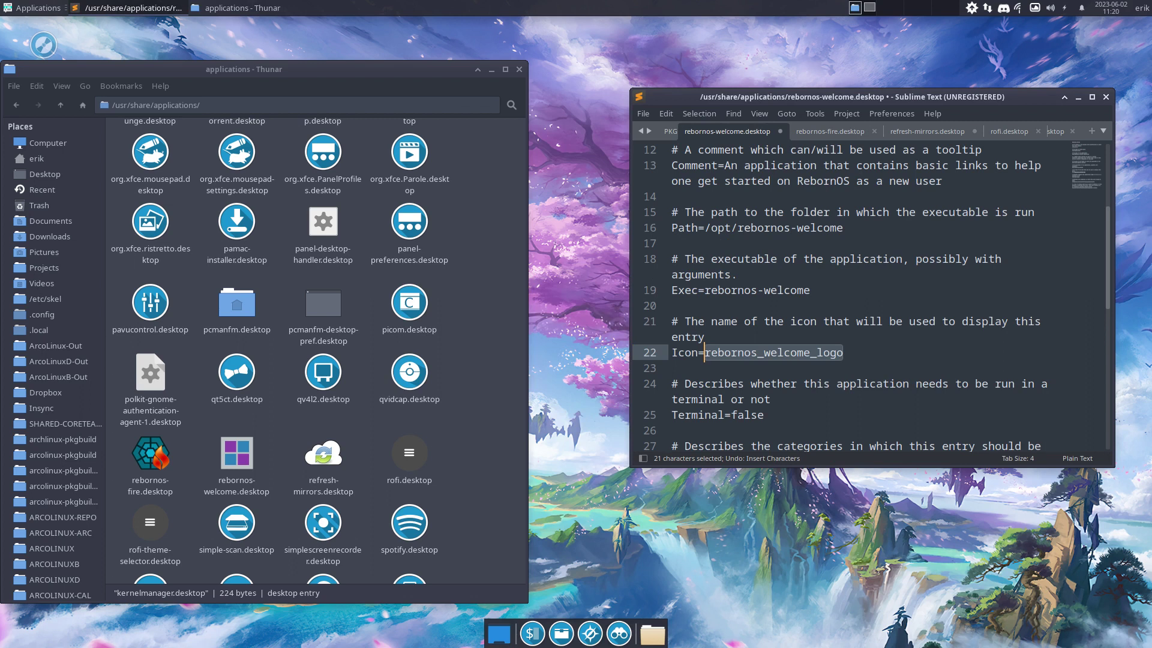
pyautogui.hotkey('ctrl', 's')
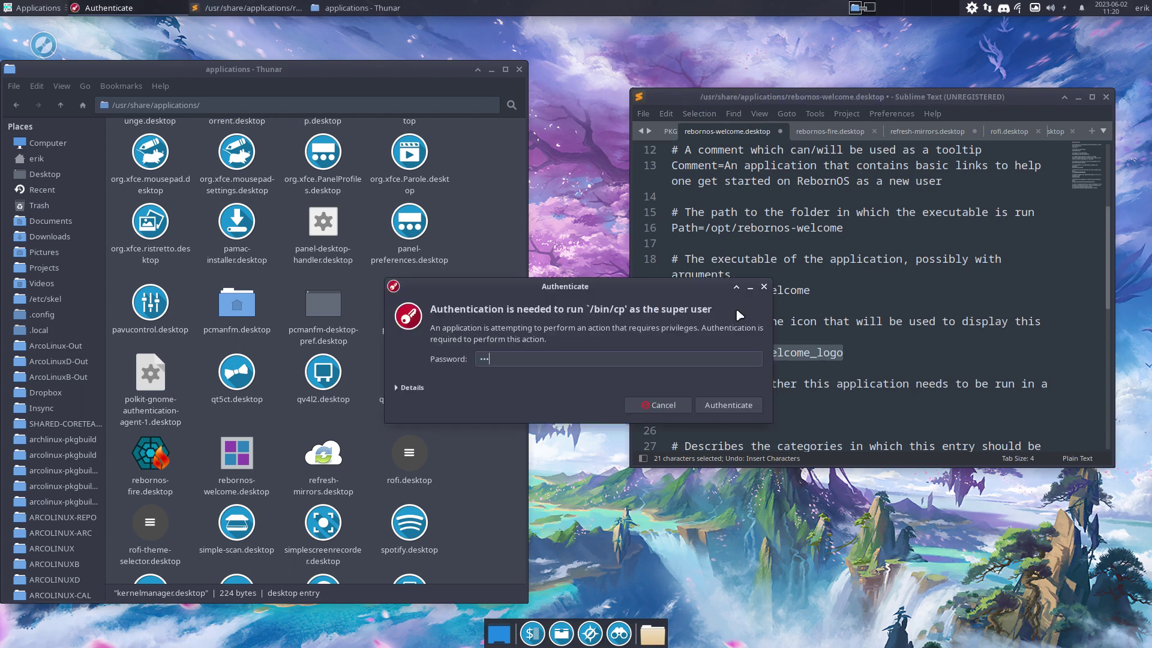
pyautogui.press('Return')
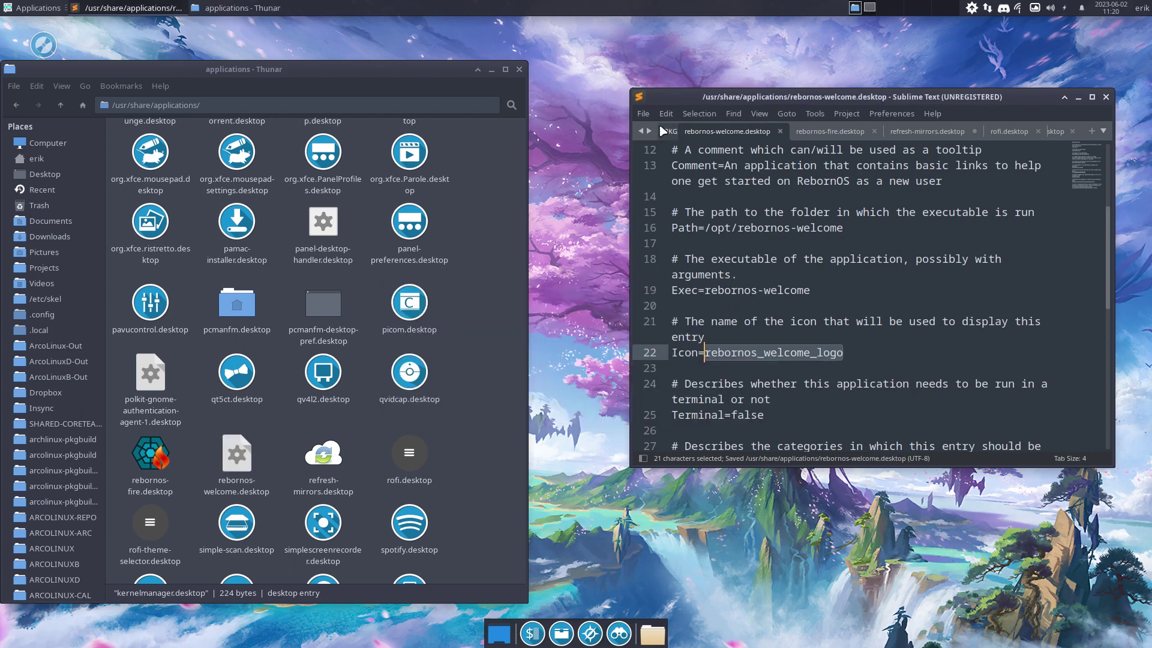
# Review the rebornos-fire, refresh-mirrors and rofi.desktop tabs
pyautogui.click(826, 131)
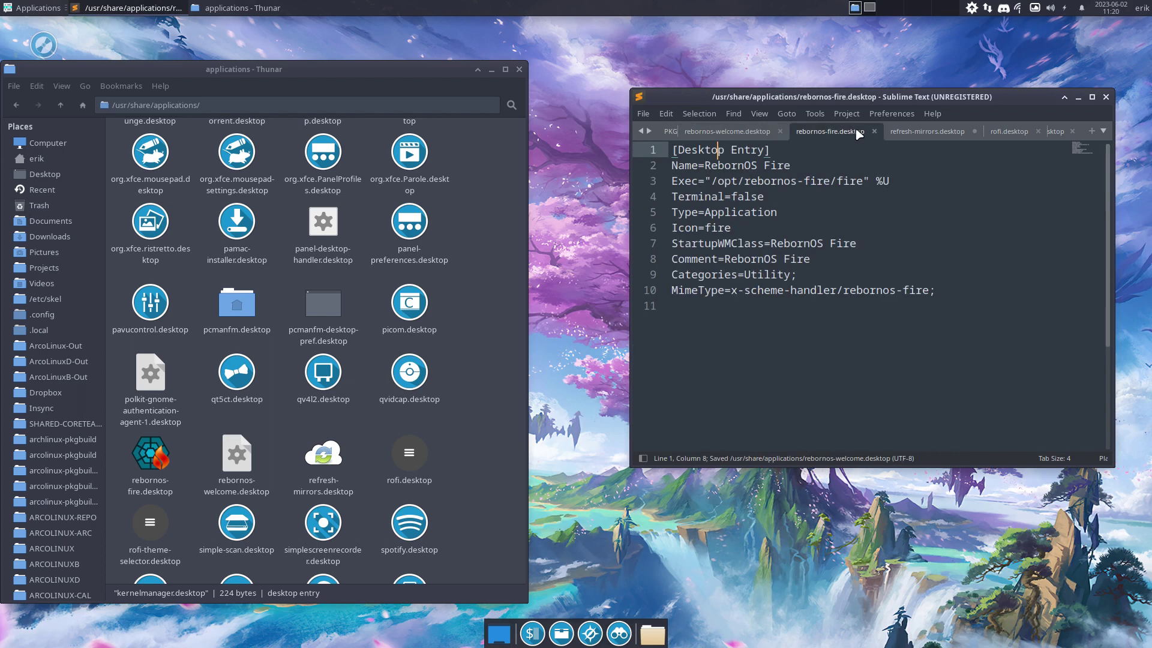
pyautogui.click(920, 133)
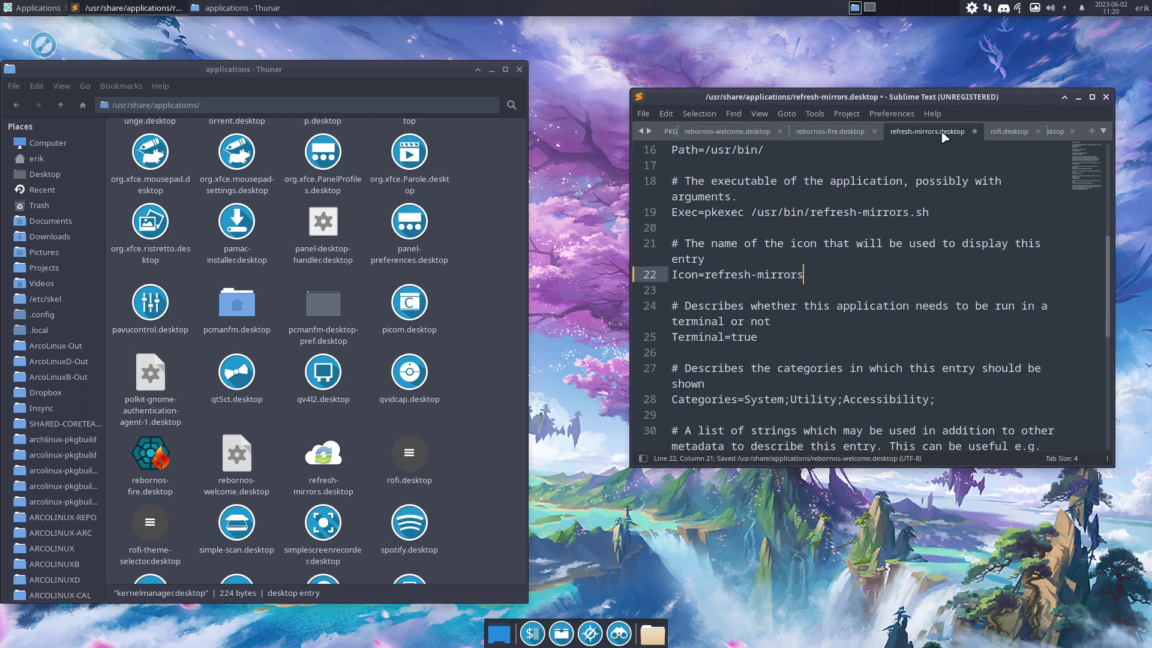
pyautogui.click(1009, 131)
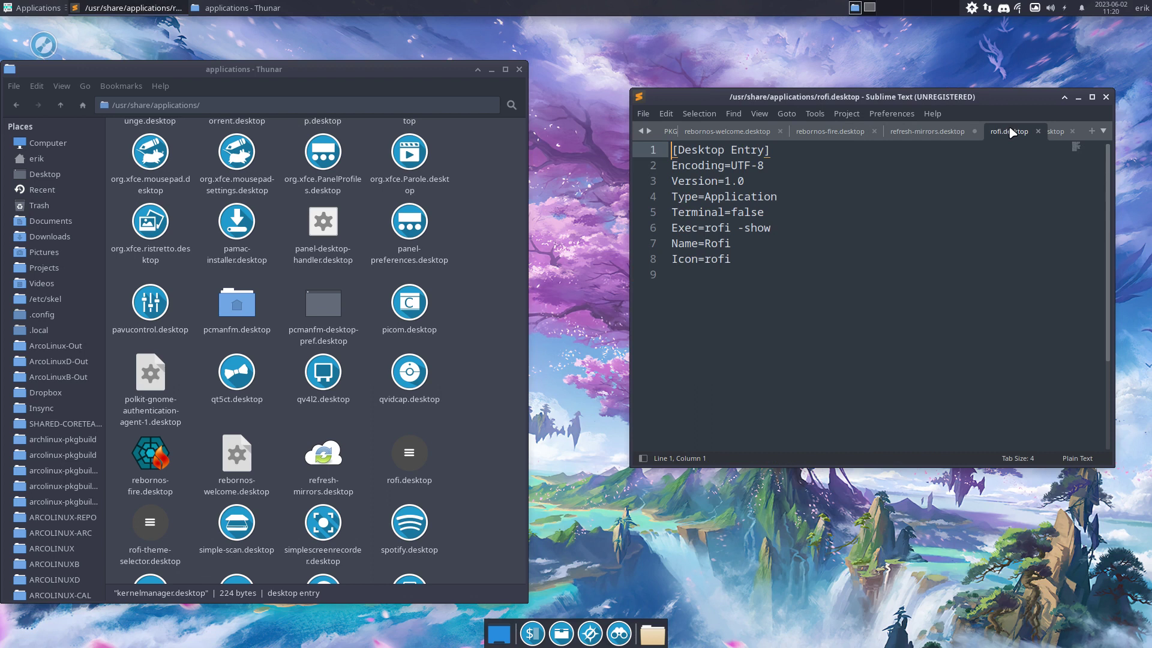
# Close Sublime Text and open Appearance from the Xfce Settings Manager
pyautogui.click(1107, 98)
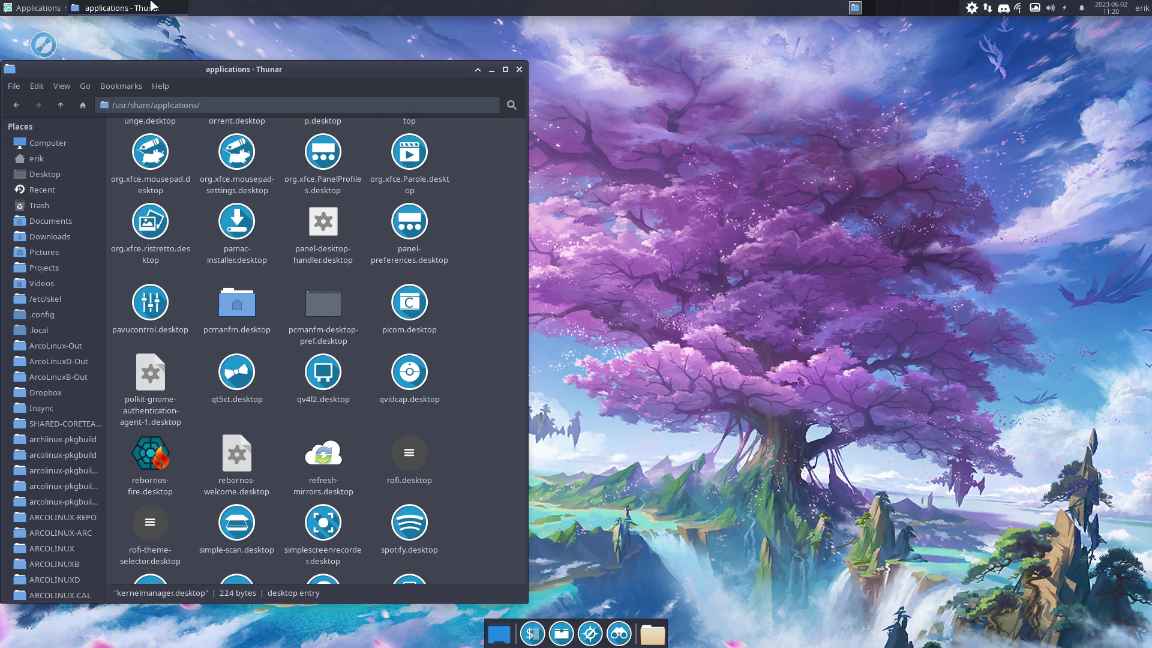
pyautogui.click(39, 9)
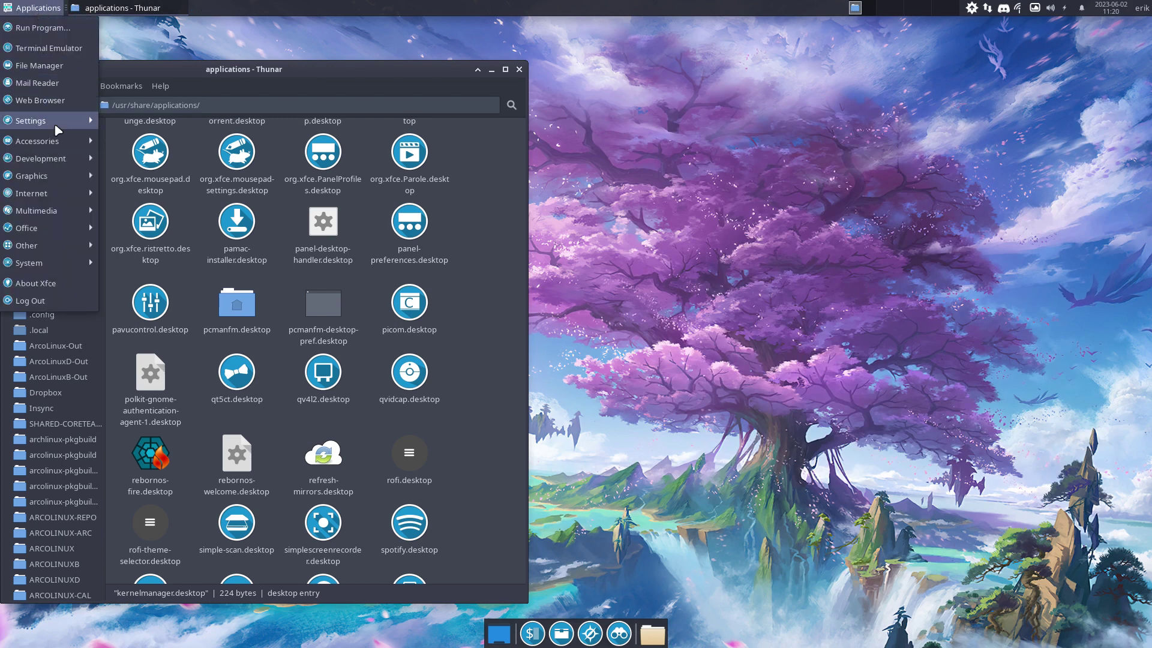
pyautogui.moveTo(60, 121)
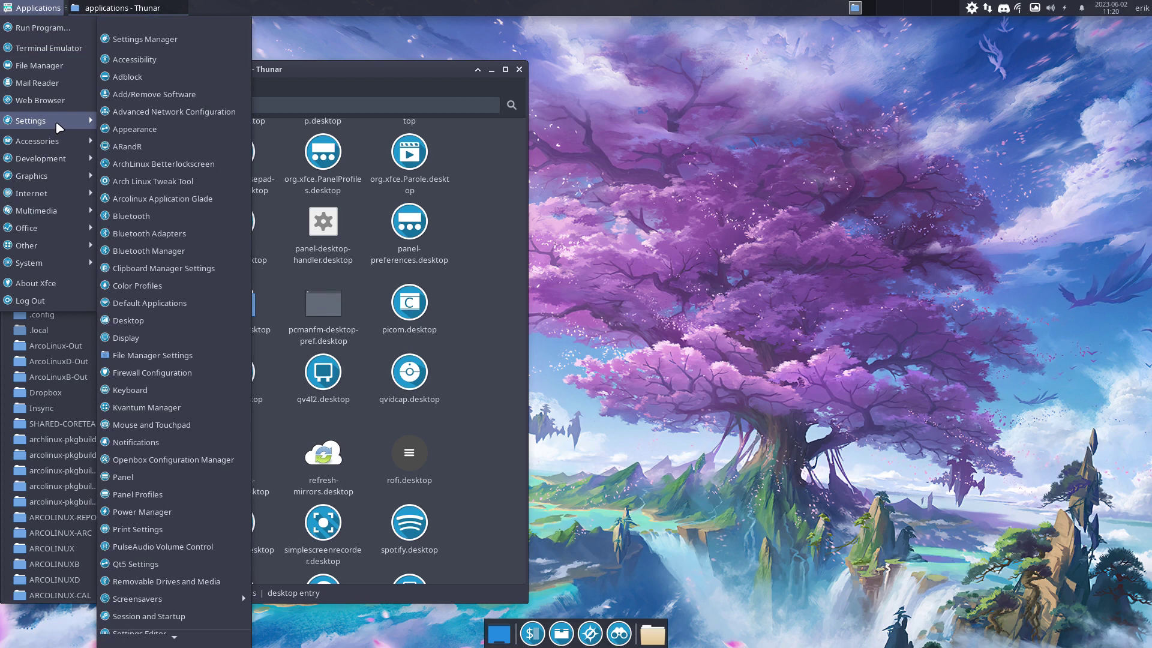
pyautogui.click(150, 41)
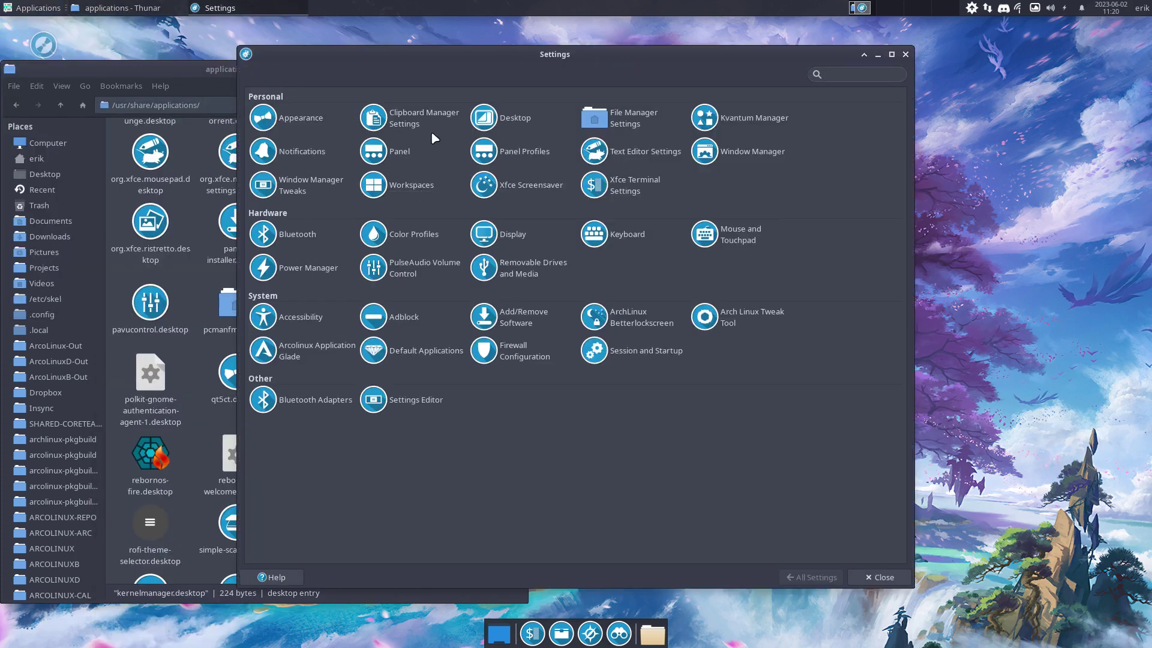
pyautogui.click(322, 122)
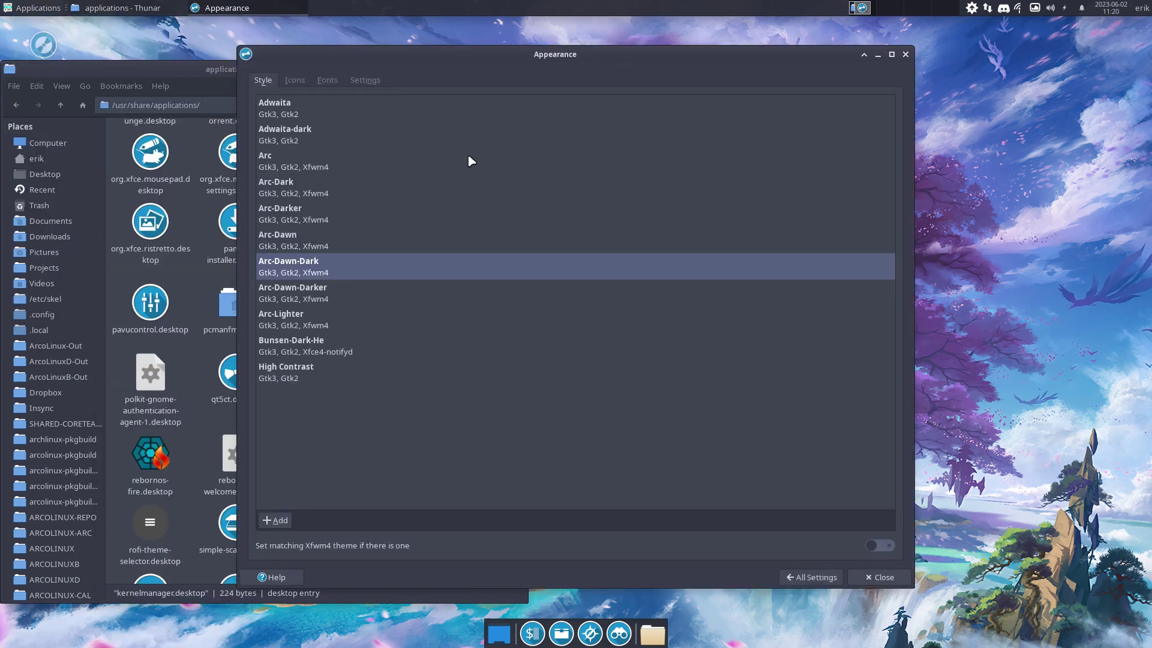
# Choose Surfn Tela as the icon theme, after briefly trying Surfn Vimix Black
pyautogui.click(294, 81)
pyautogui.scroll(-10, 401, 300)
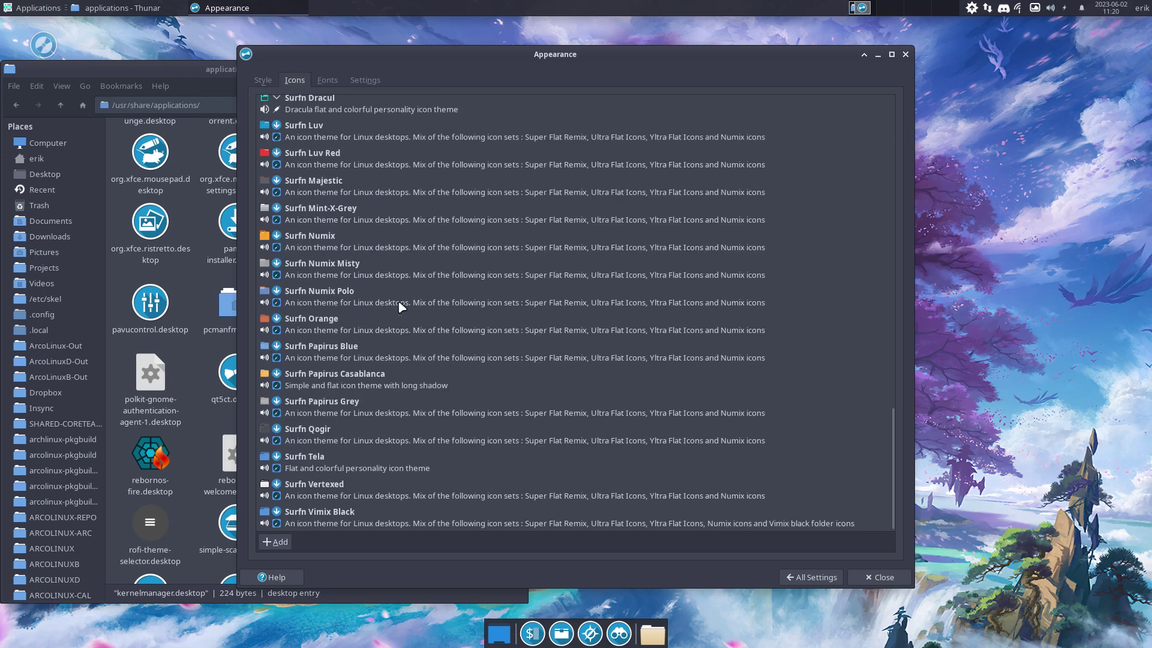
pyautogui.click(340, 521)
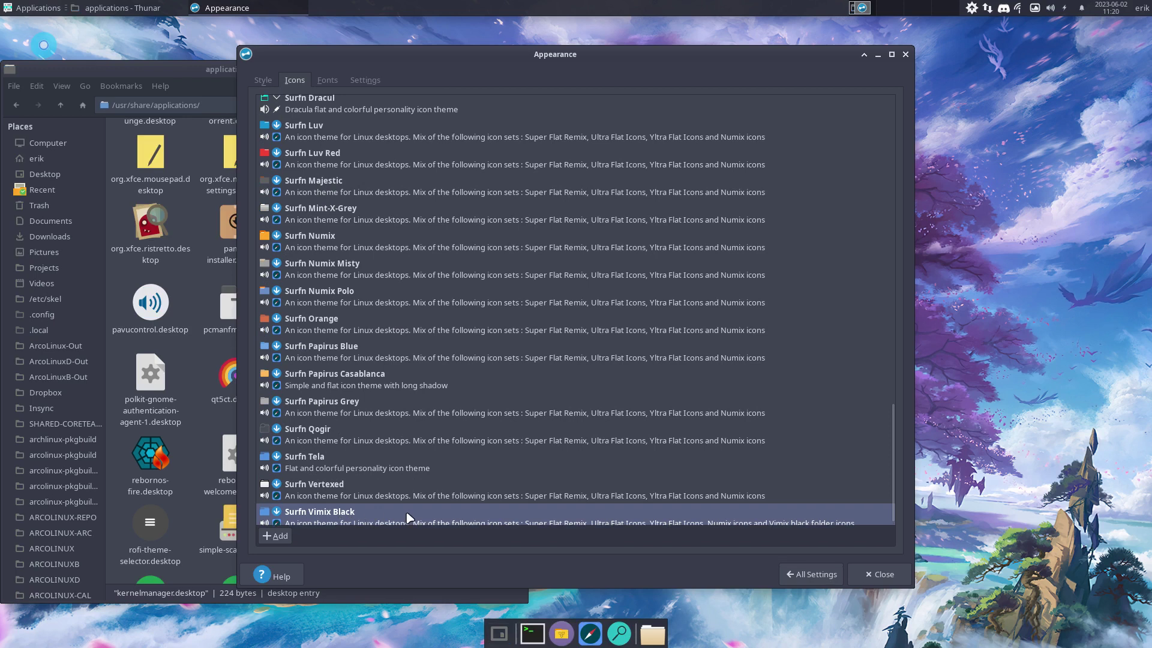
pyautogui.click(322, 458)
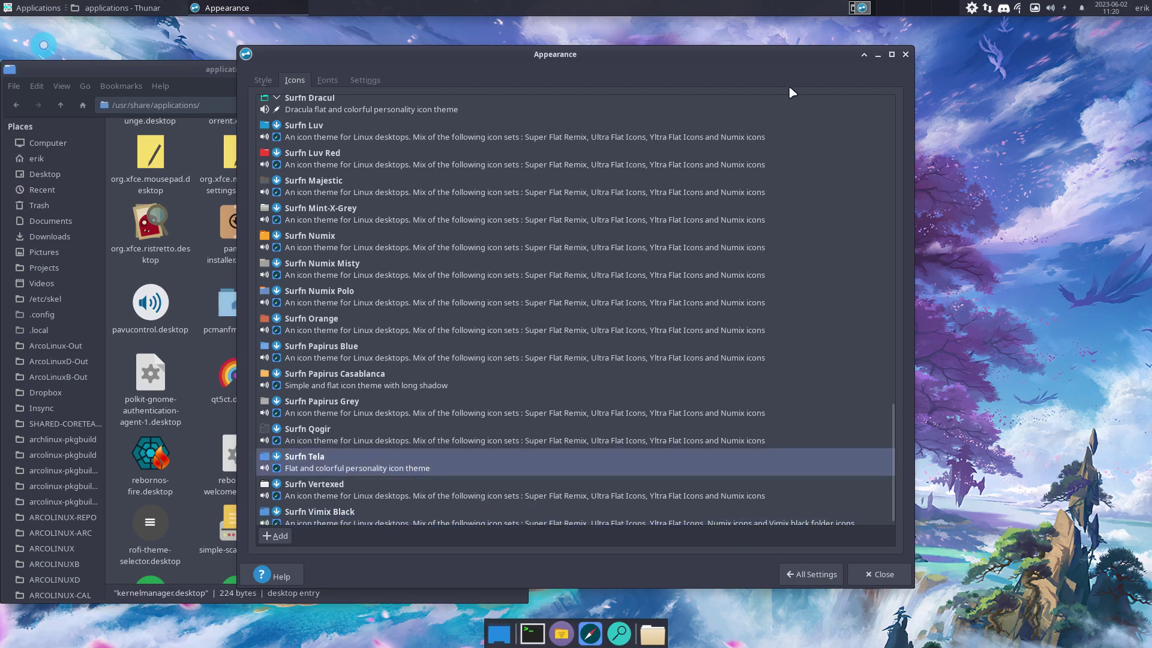
# Close Appearance, maximize Thunar, and browse Applications > Accessories to check the launcher icons
pyautogui.click(905, 54)
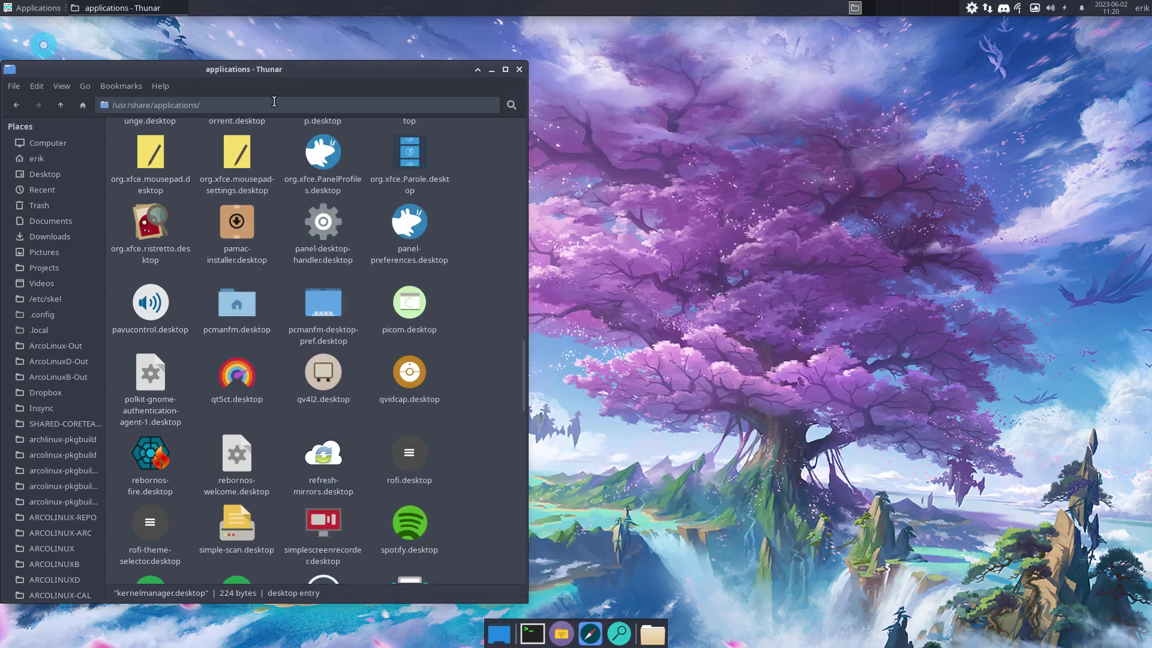
pyautogui.doubleClick(275, 72)
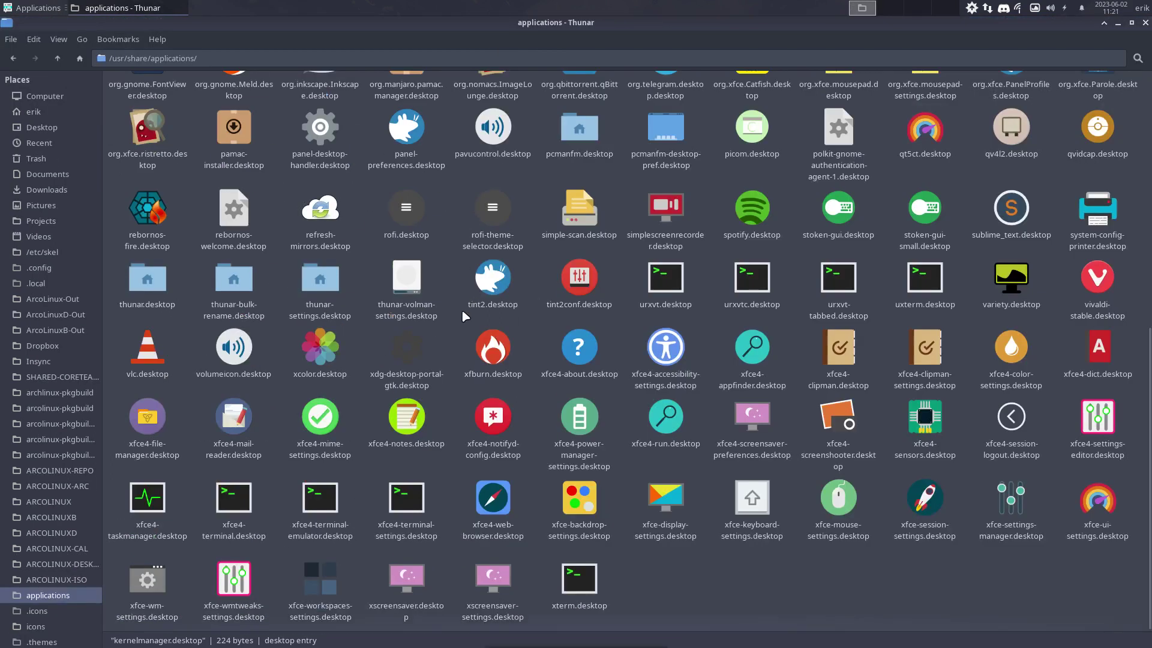
pyautogui.scroll(6, 462, 308)
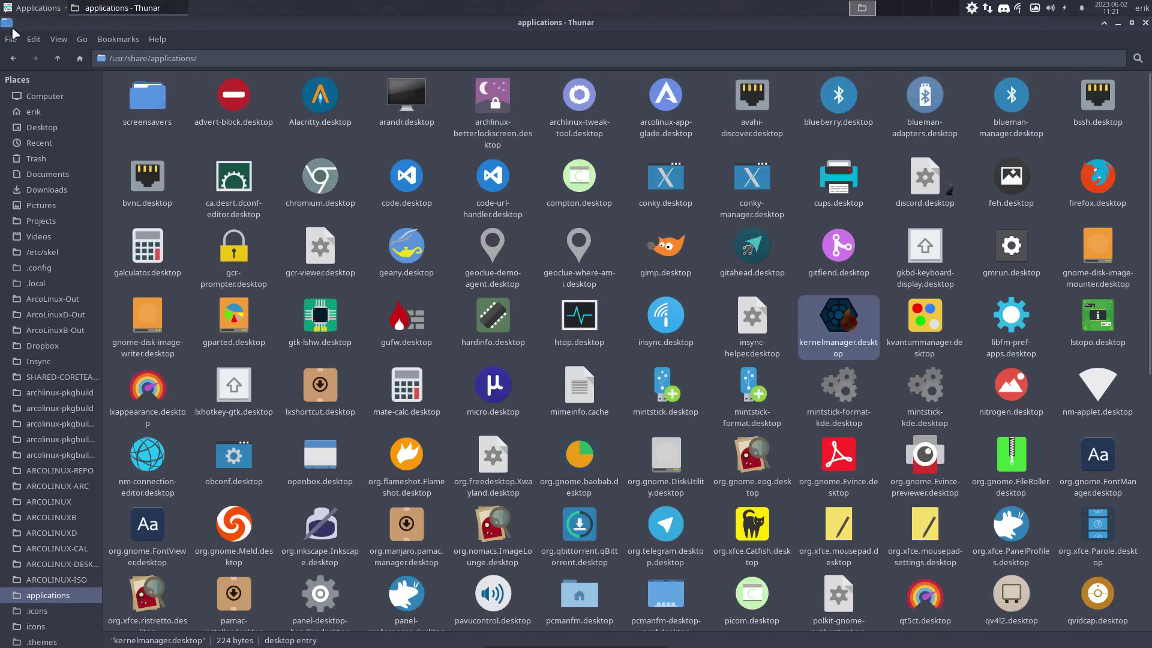
pyautogui.click(16, 9)
pyautogui.moveTo(33, 121)
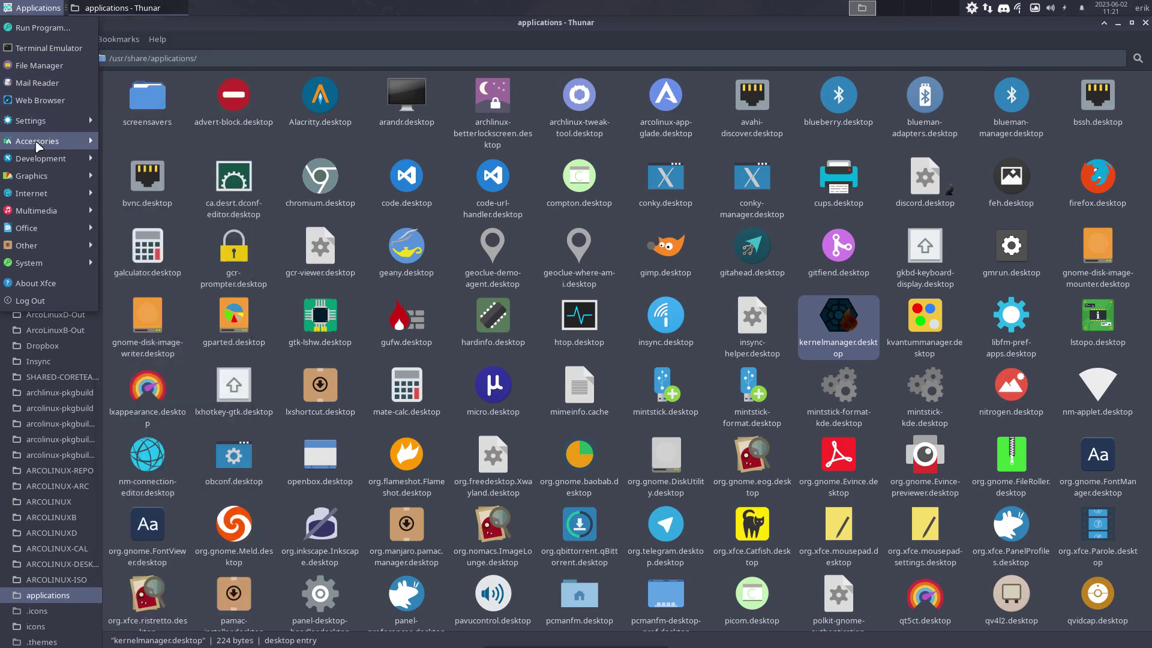
pyautogui.moveTo(41, 158)
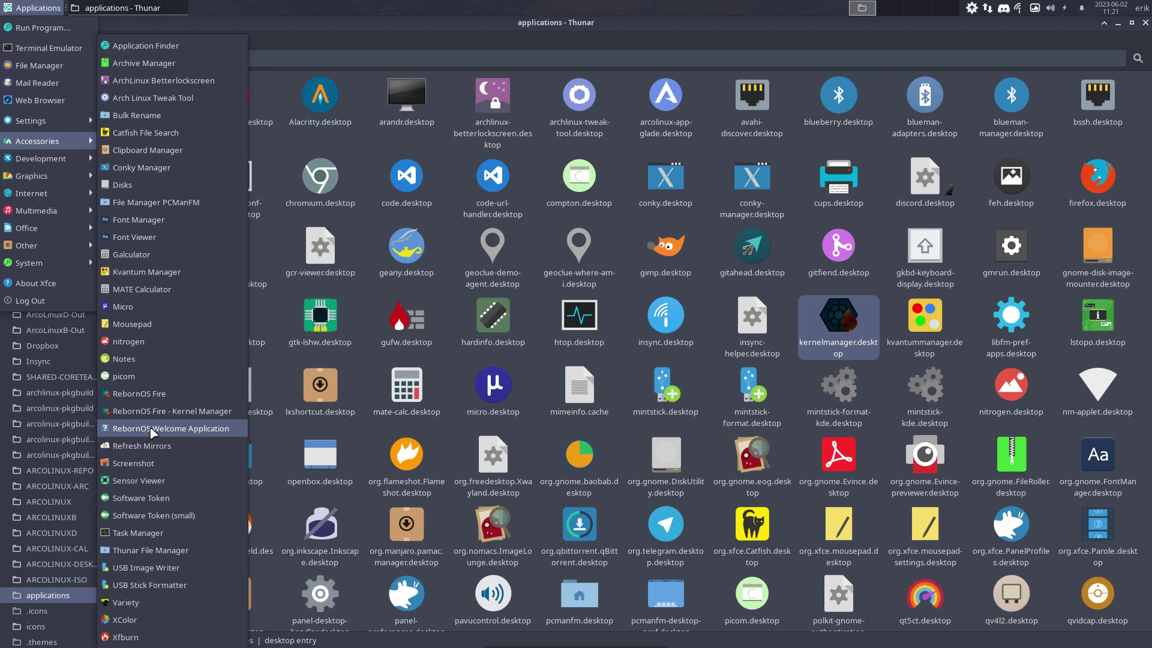
pyautogui.click(269, 11)
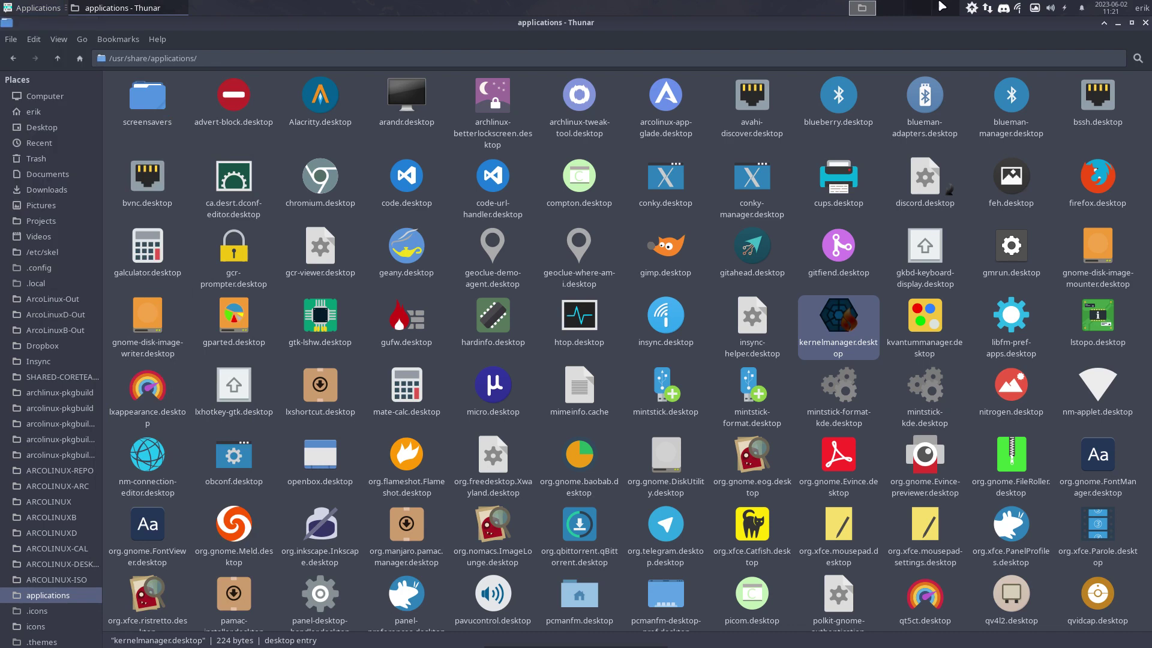
# Close Thunar and launch Firefox from the Applications menu's Internet category
pyautogui.click(1145, 22)
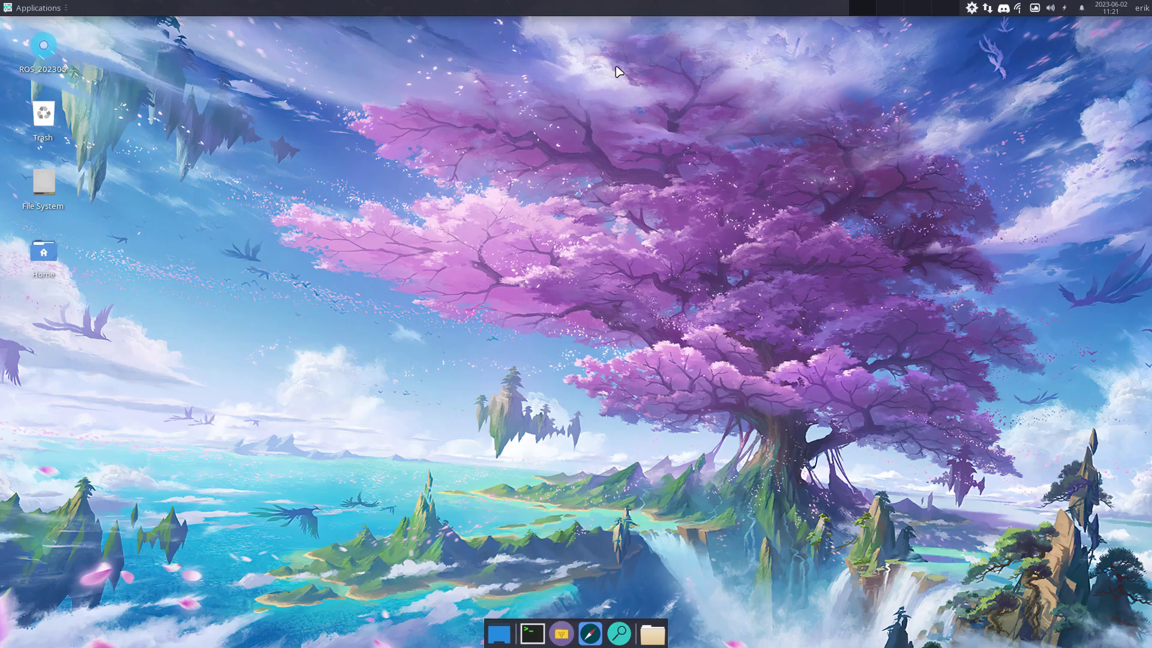
pyautogui.click(41, 9)
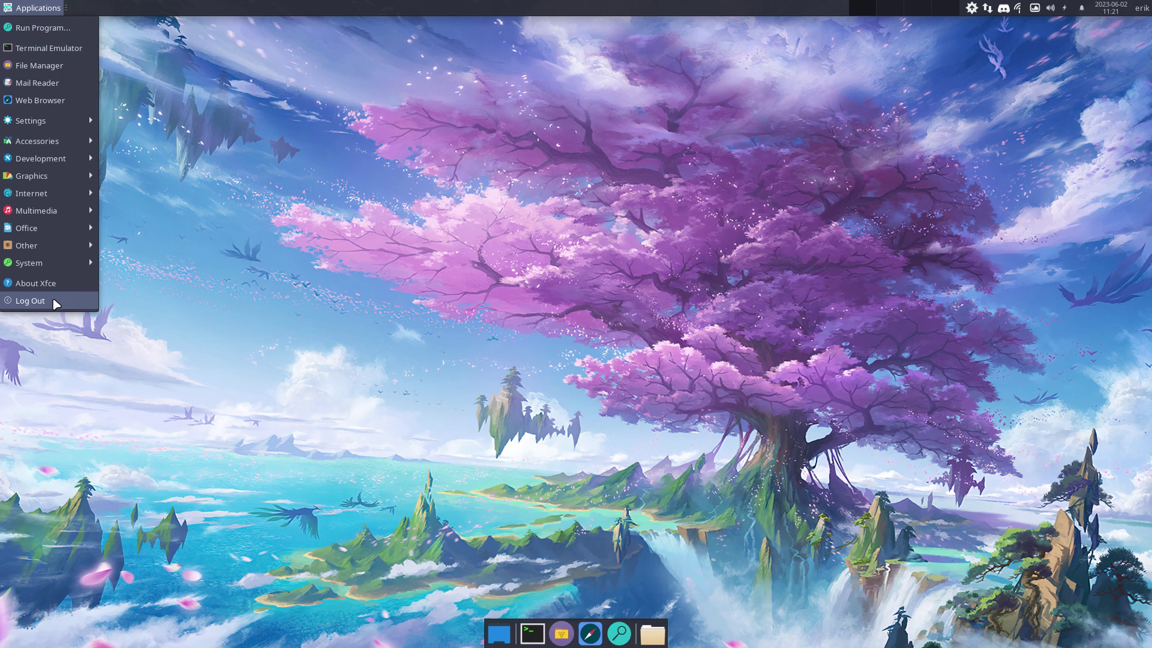
pyautogui.moveTo(57, 269)
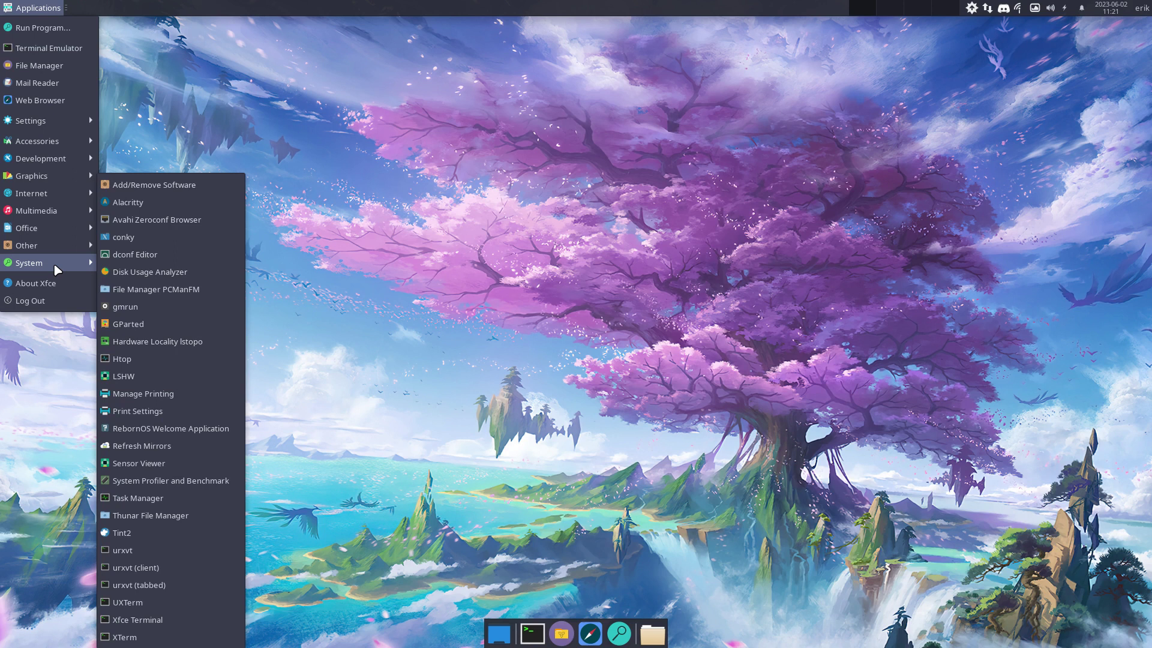
pyautogui.click(169, 131)
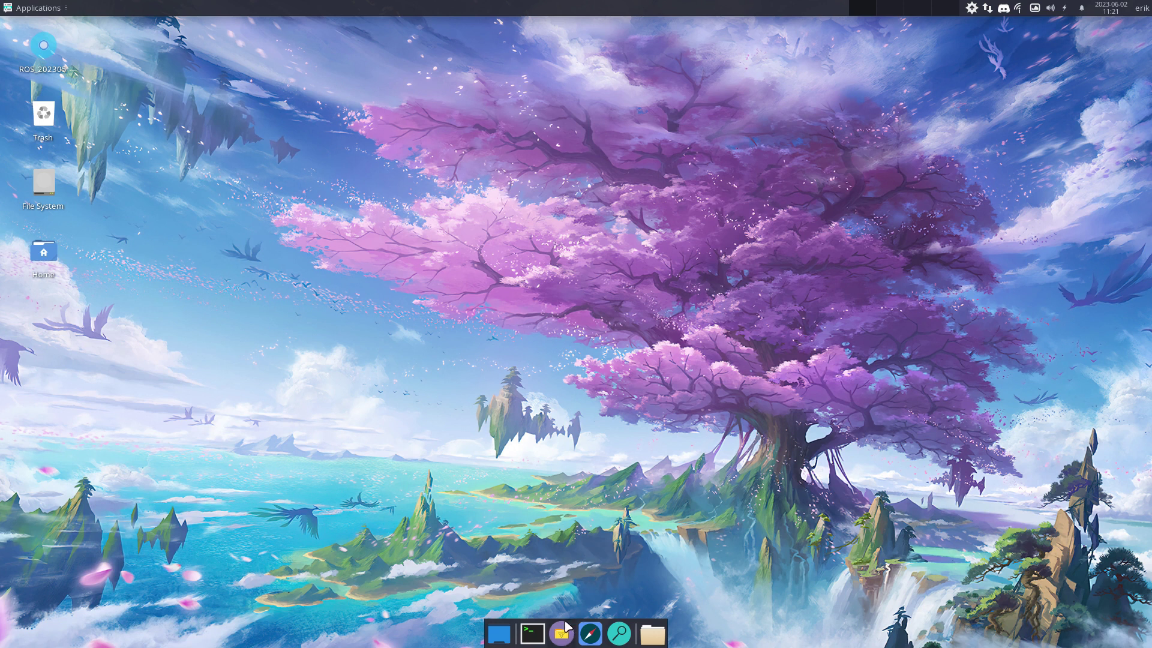
pyautogui.click(9, 8)
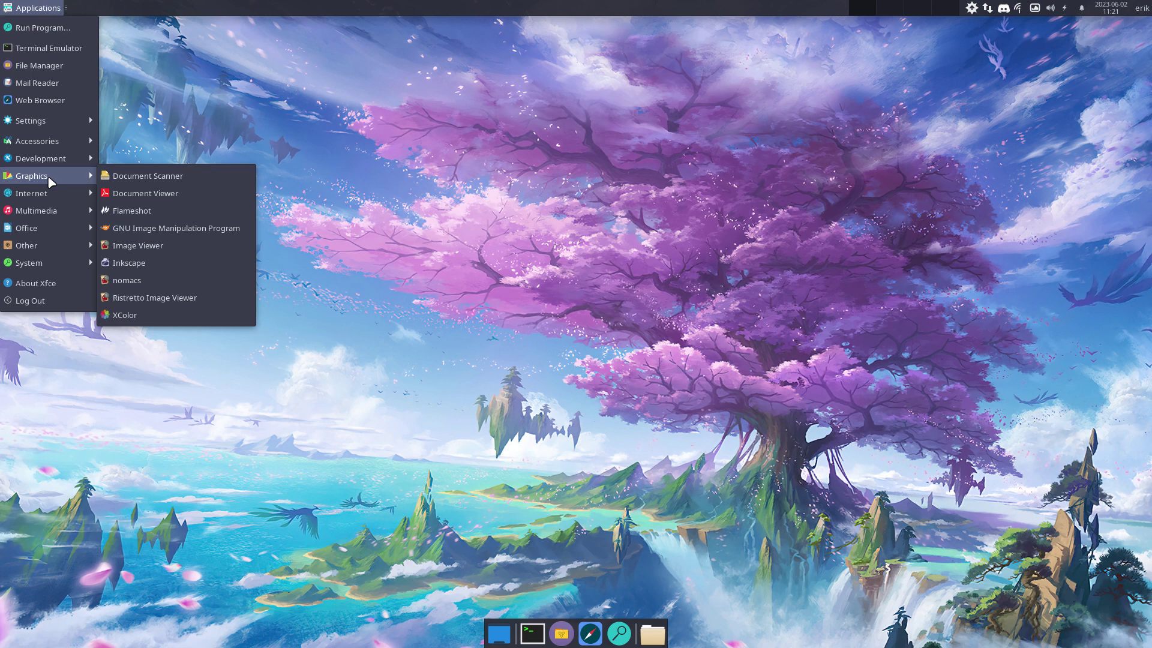
pyautogui.moveTo(54, 191)
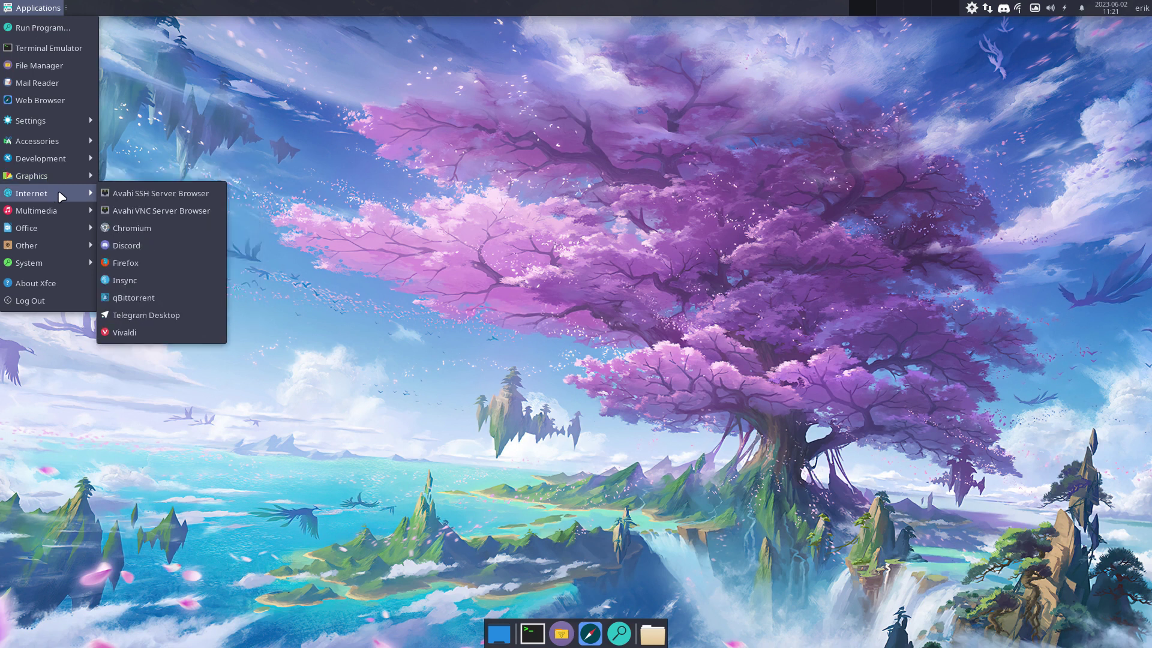
pyautogui.click(152, 263)
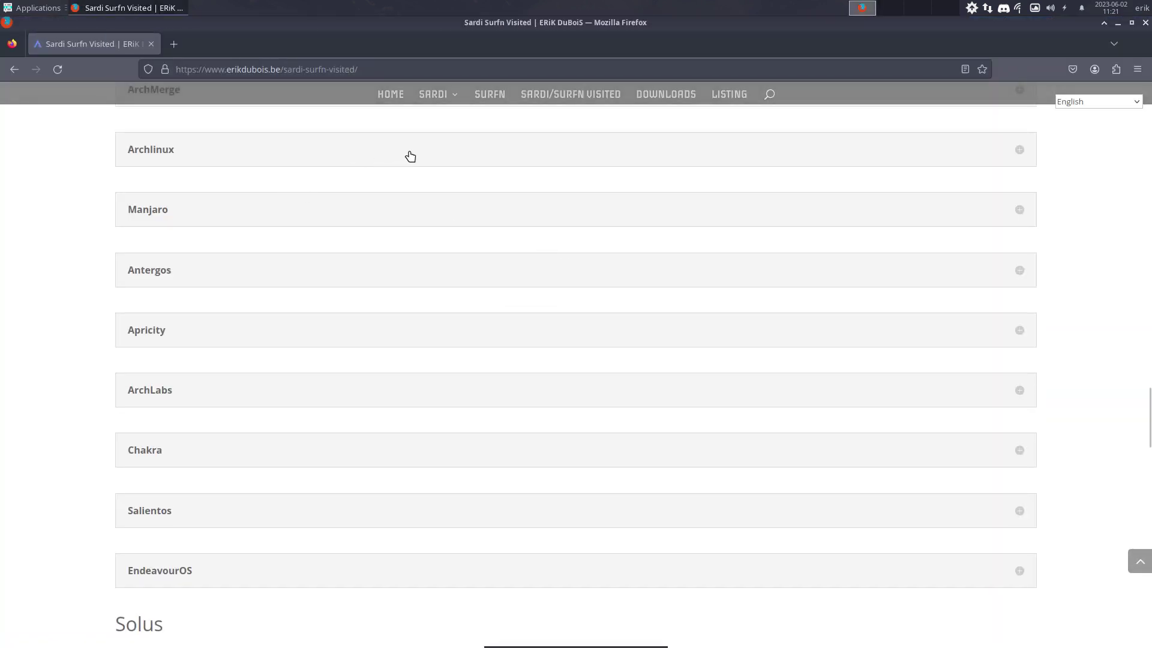
# Open the LISTING page on erikdubois.be and scroll through its Sardi article links
pyautogui.scroll(15, 410, 157)
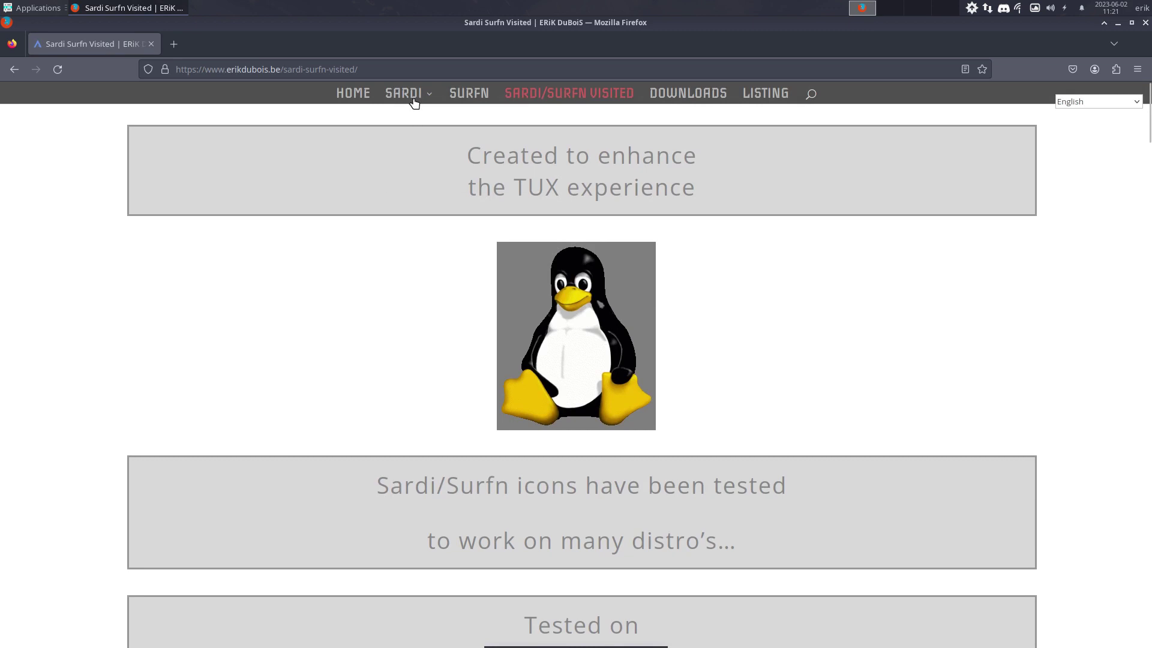
pyautogui.moveTo(415, 102)
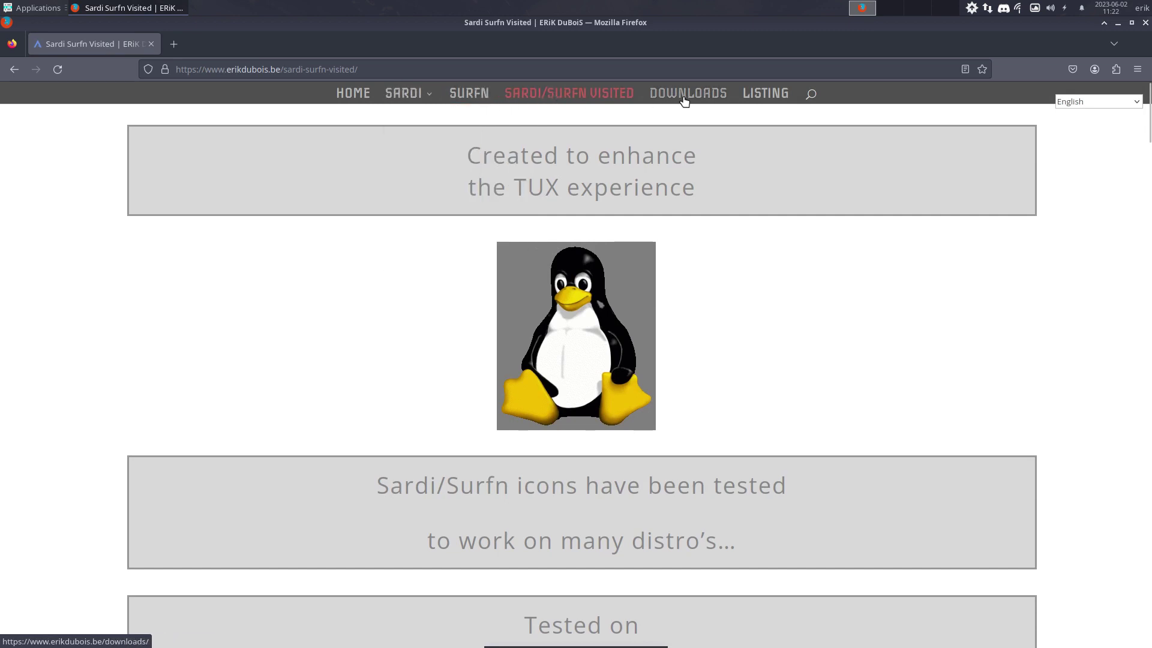
pyautogui.click(770, 98)
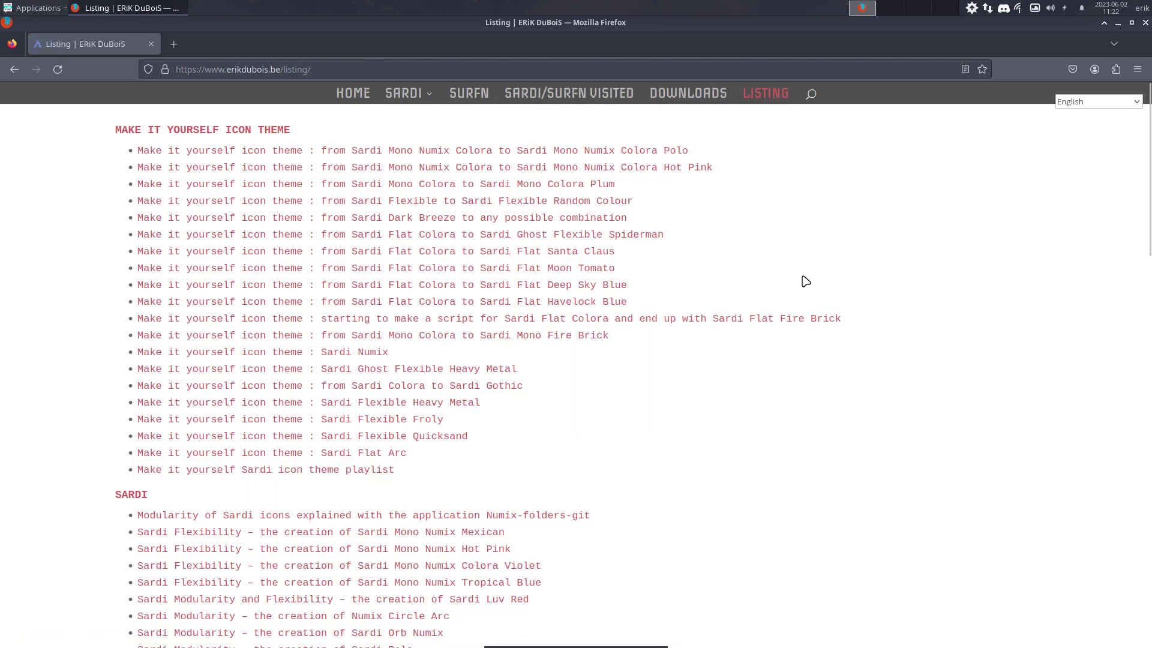
pyautogui.scroll(-3, 412, 226)
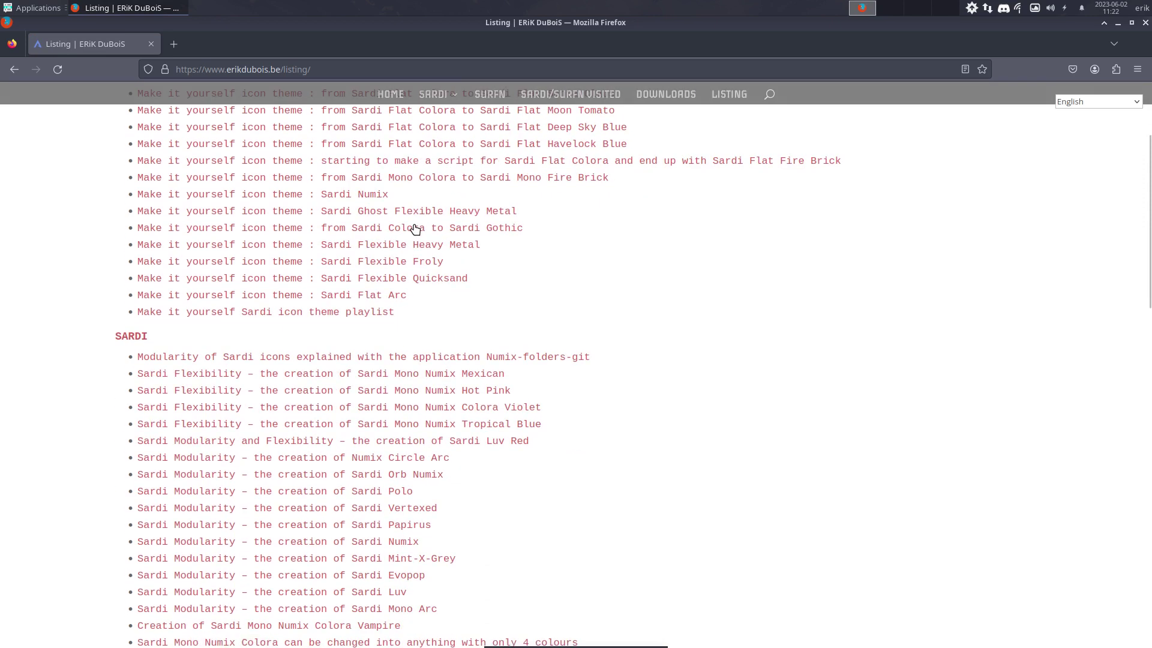
pyautogui.scroll(3, 403, 226)
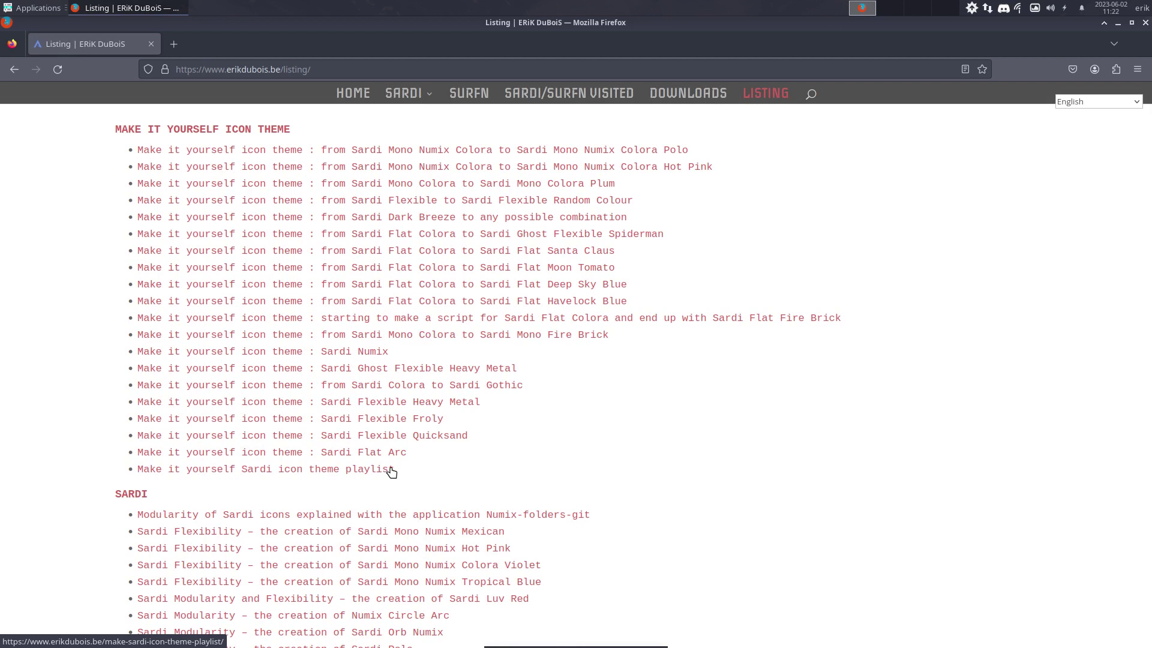
pyautogui.scroll(-3, 391, 470)
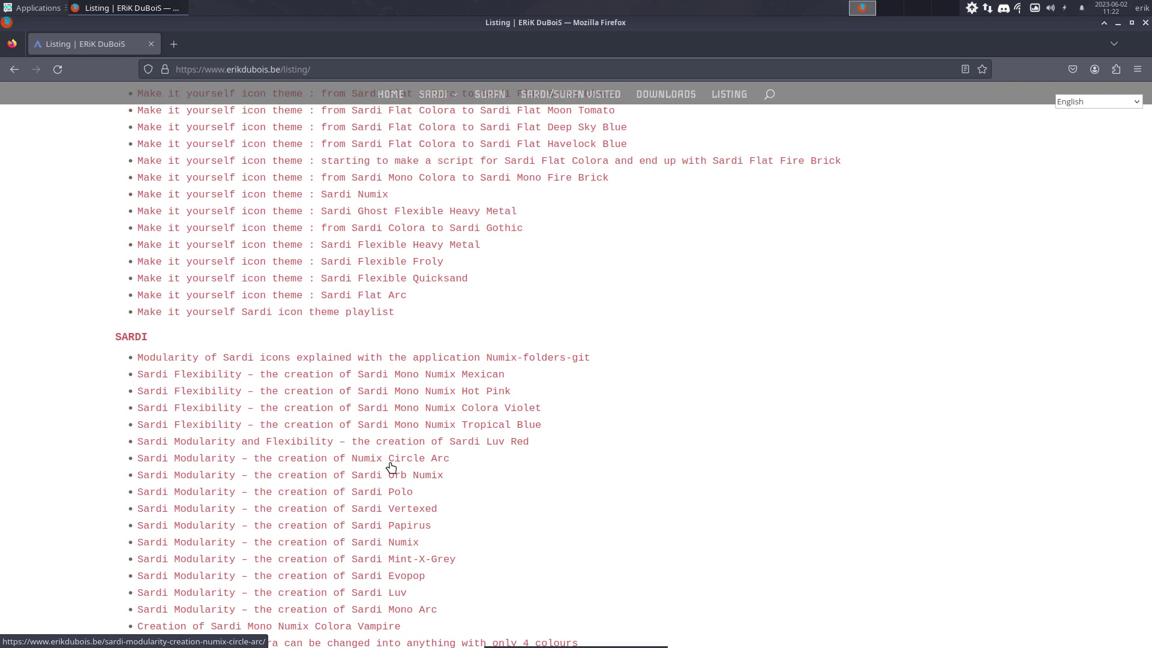
pyautogui.scroll(-4, 391, 467)
pyautogui.scroll(-3, 390, 467)
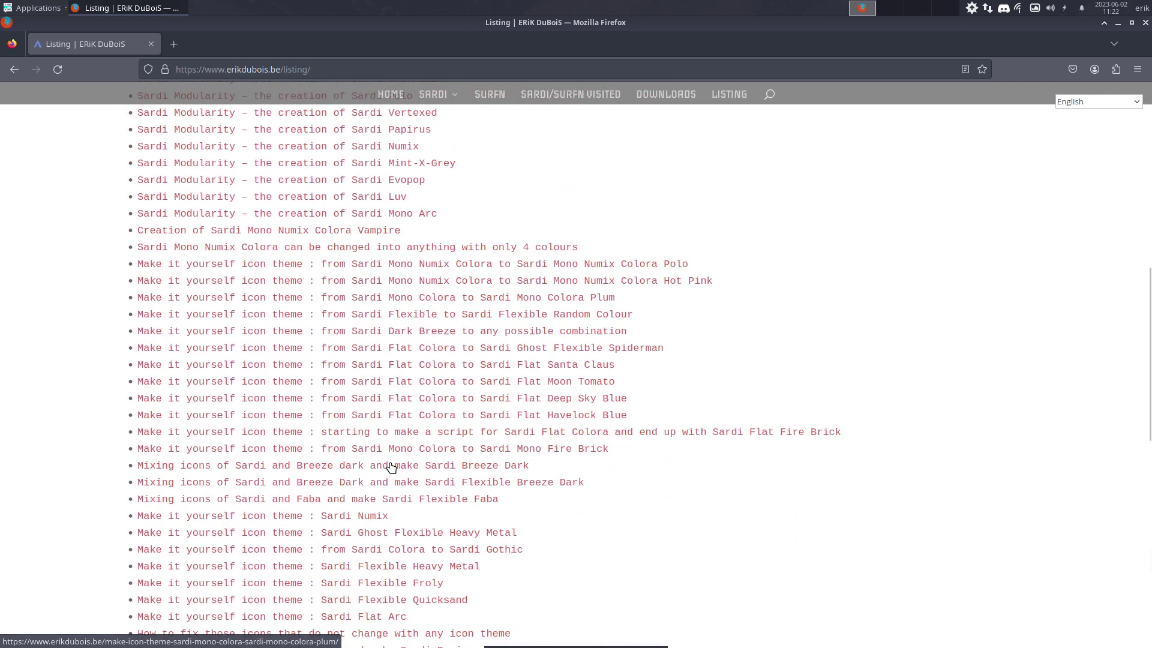
pyautogui.scroll(-5, 391, 468)
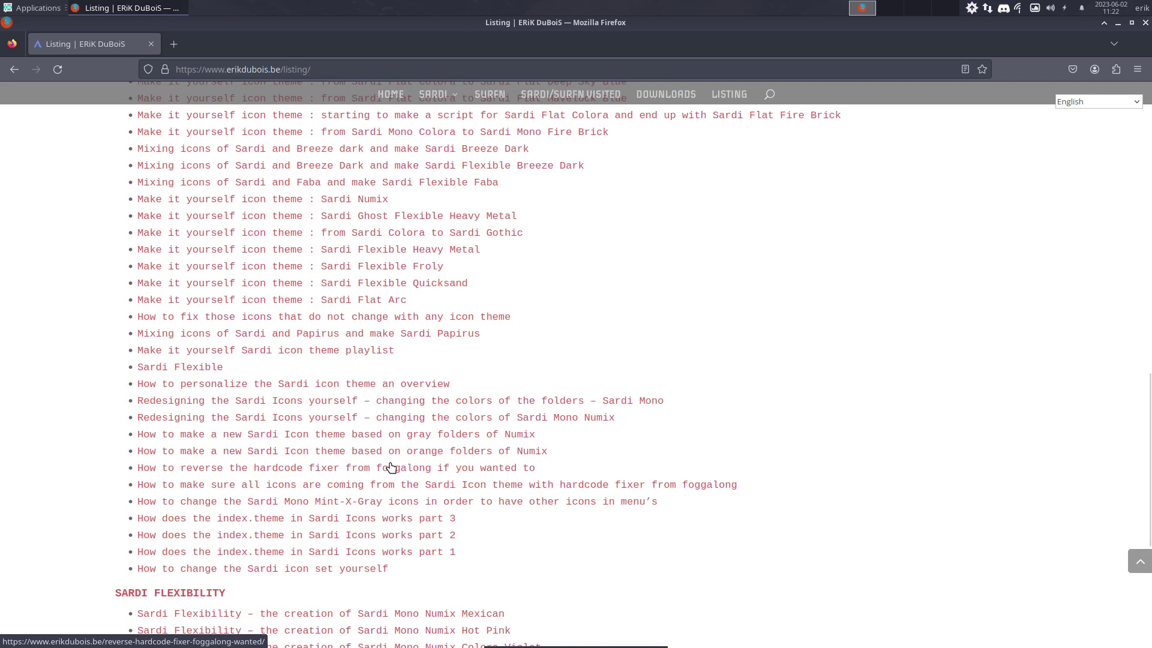
pyautogui.scroll(4, 233, 319)
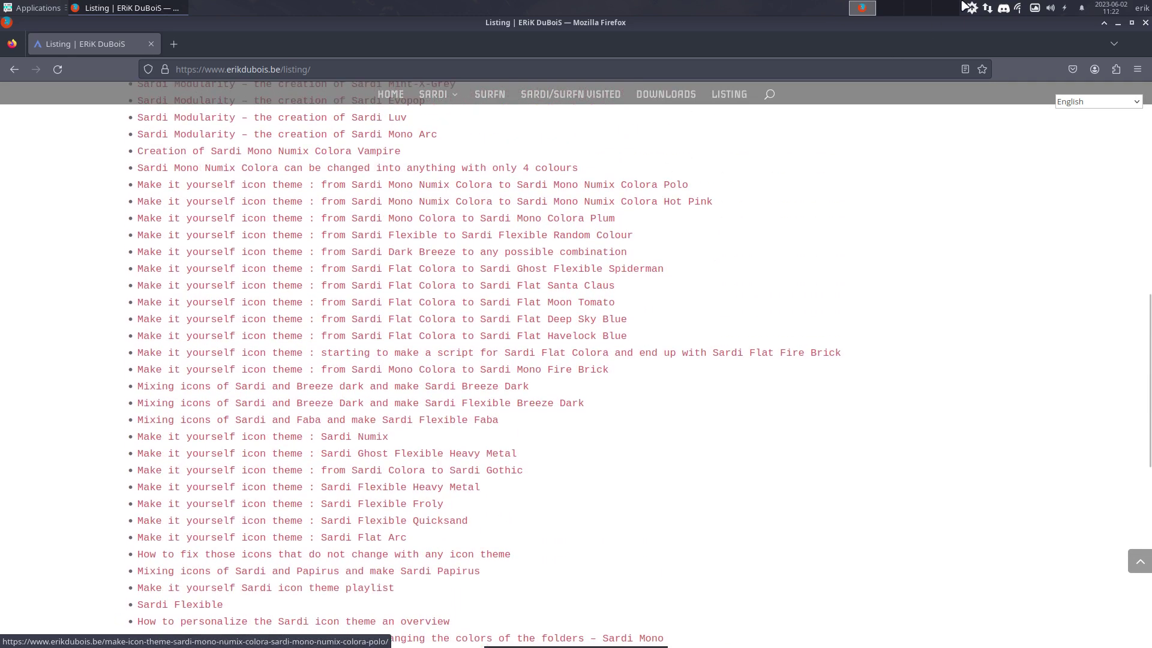
# Minimize Firefox and open /usr/share/icons in Thunar from File System
pyautogui.click(1116, 24)
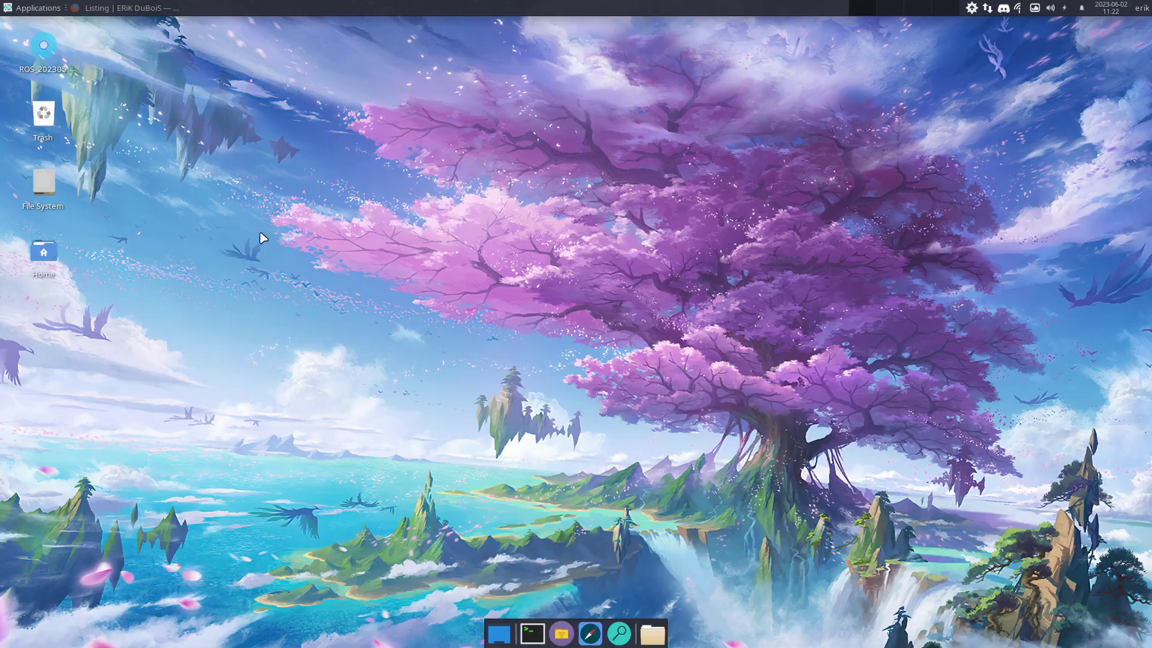
pyautogui.doubleClick(47, 182)
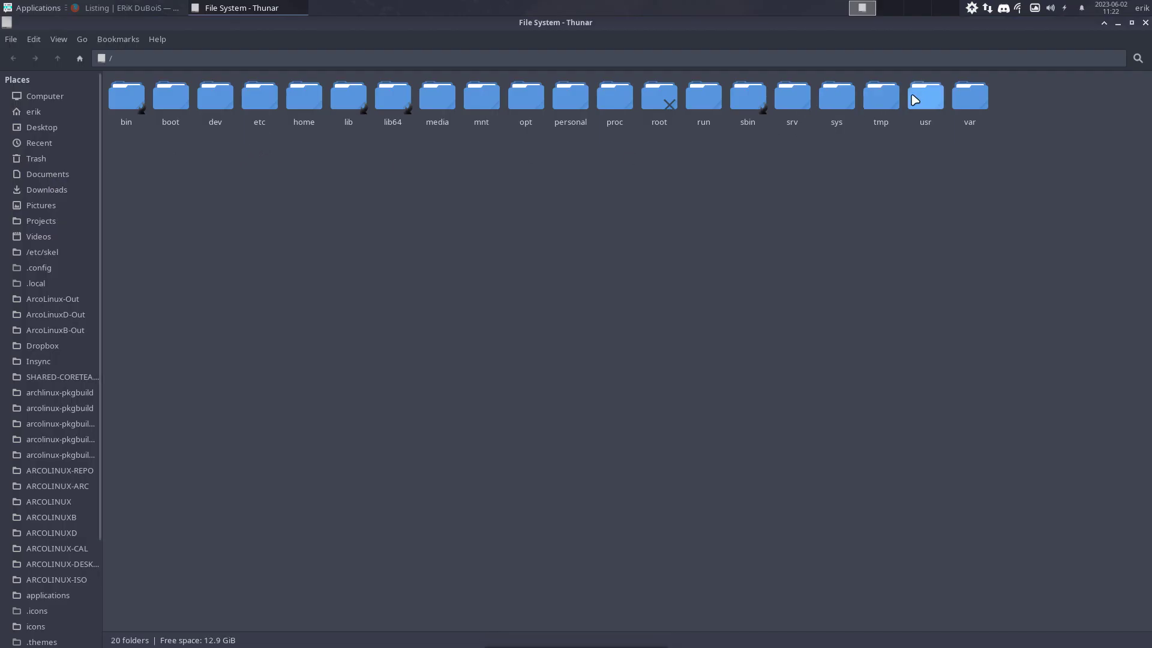
pyautogui.doubleClick(924, 99)
pyautogui.doubleClick(437, 99)
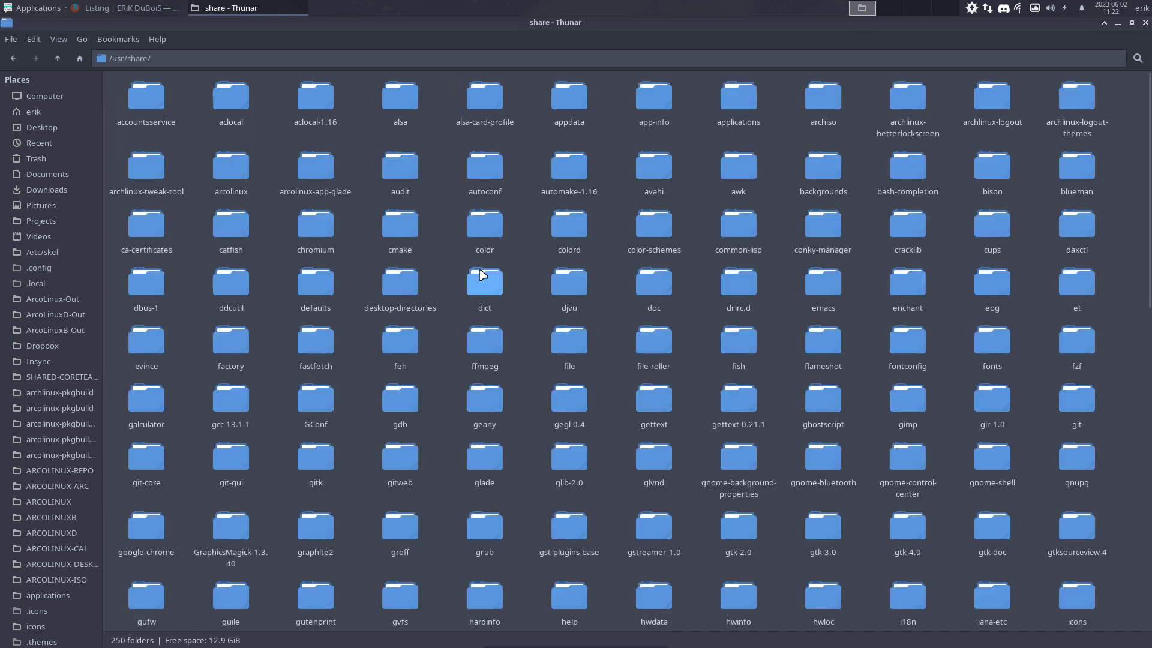
pyautogui.write('icons')
pyautogui.press('Return')
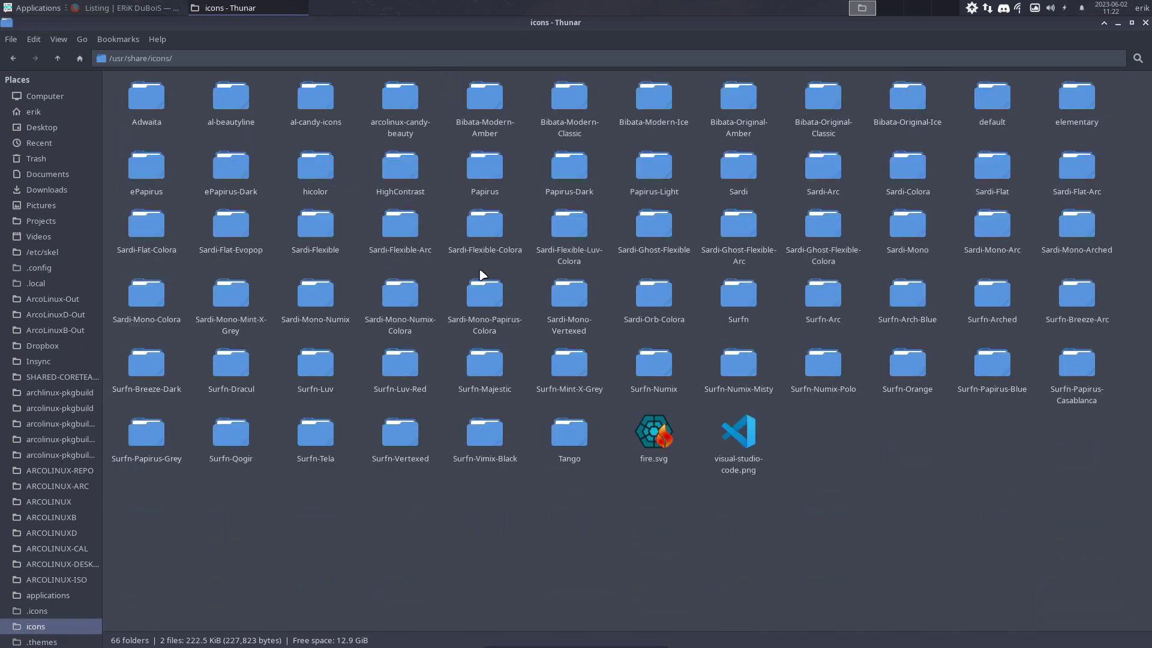
# Peek into Sardi-Flexible-Arc's places folder, then open Sardi's scalable folder
pyautogui.doubleClick(394, 219)
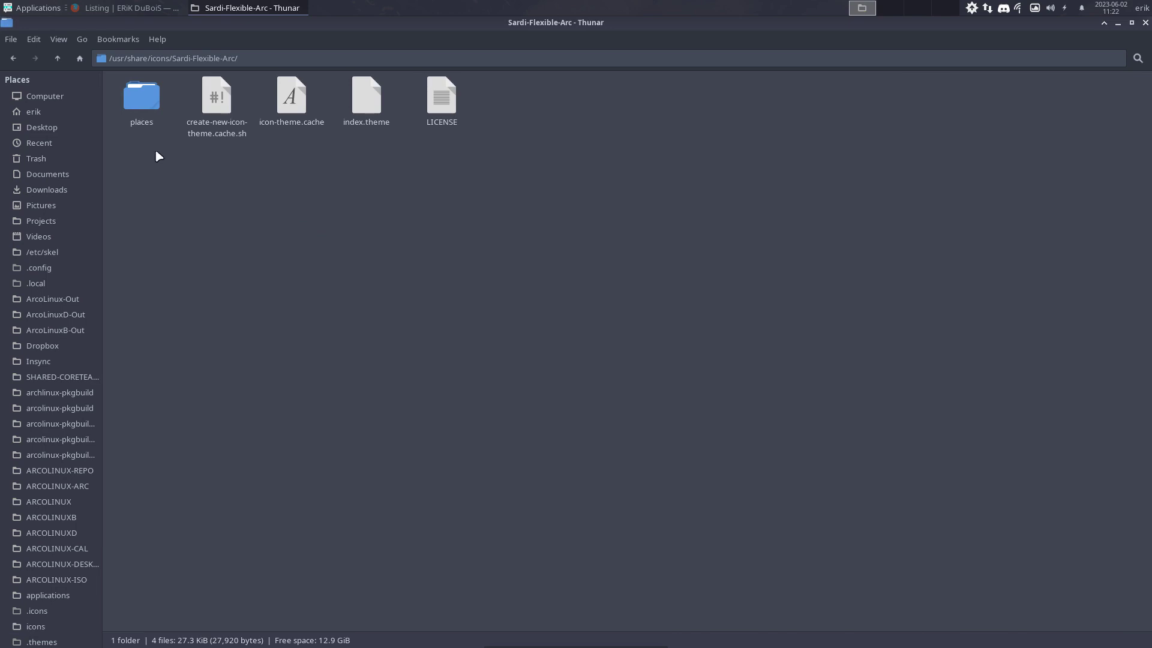
pyautogui.doubleClick(149, 109)
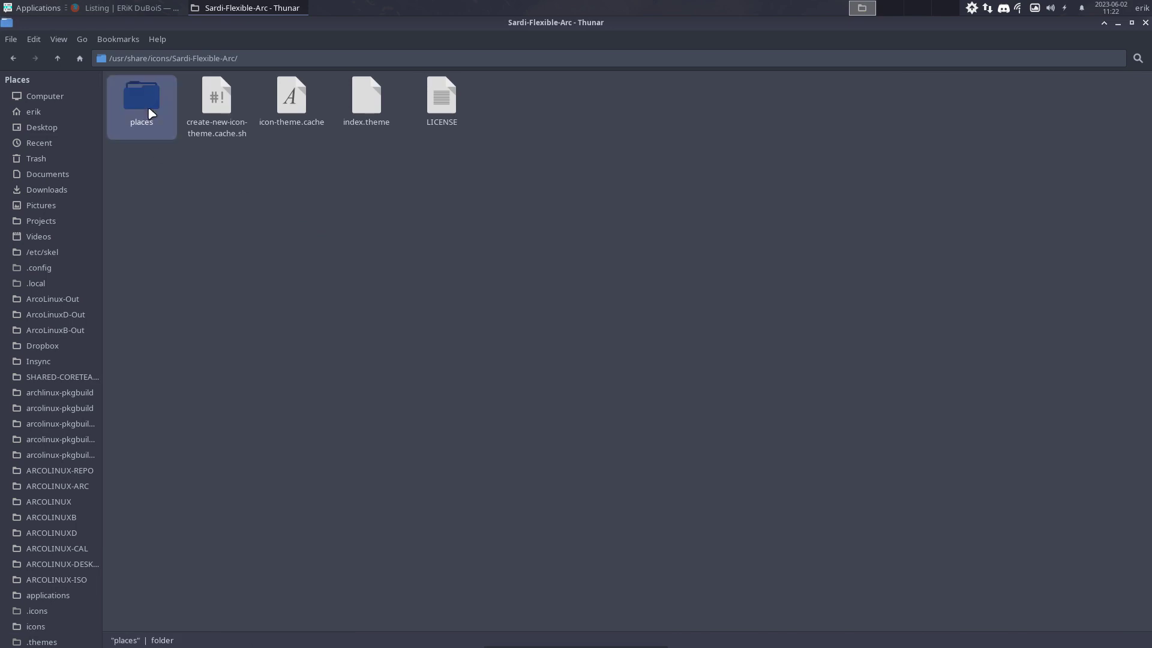
pyautogui.click(57, 59)
pyautogui.click(58, 59)
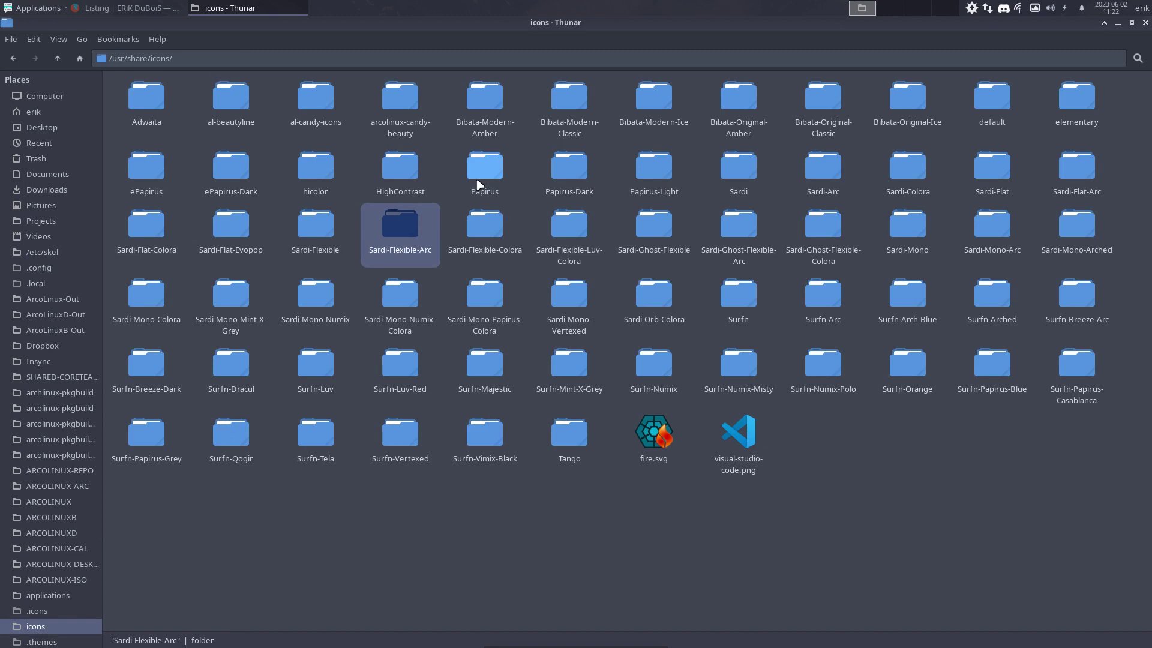
pyautogui.doubleClick(735, 167)
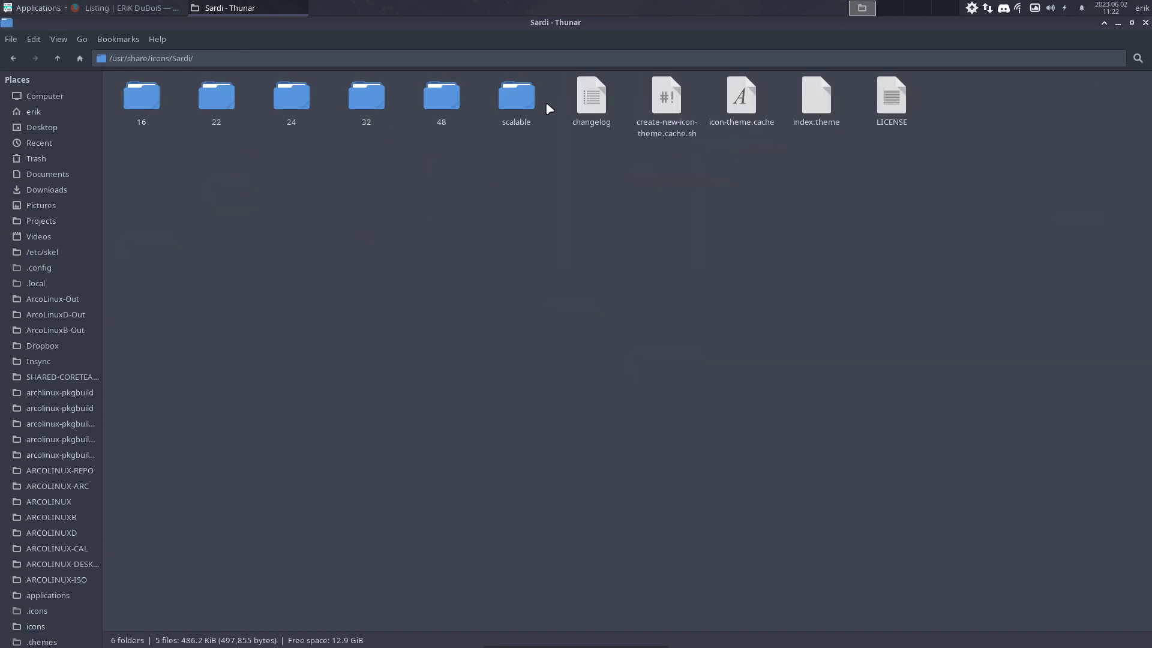
pyautogui.doubleClick(519, 99)
# Open 4kvideodownloader.svg from the apps folder in a maximized Sublime Text
pyautogui.doubleClick(243, 99)
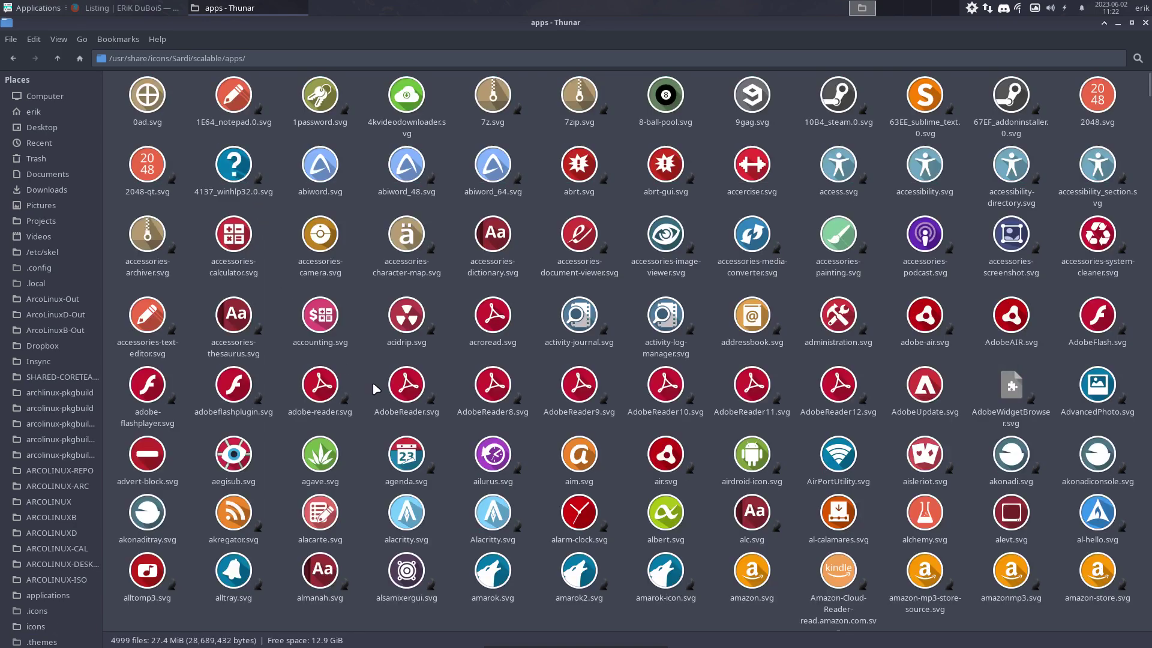
pyautogui.rightClick(408, 98)
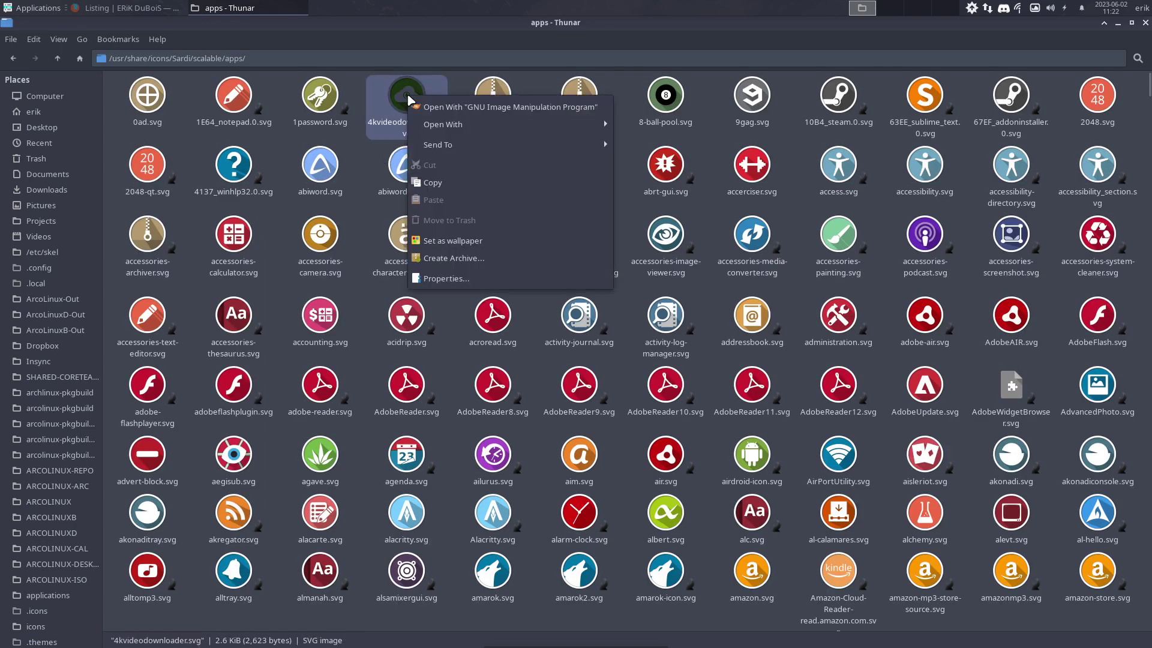
pyautogui.moveTo(486, 124)
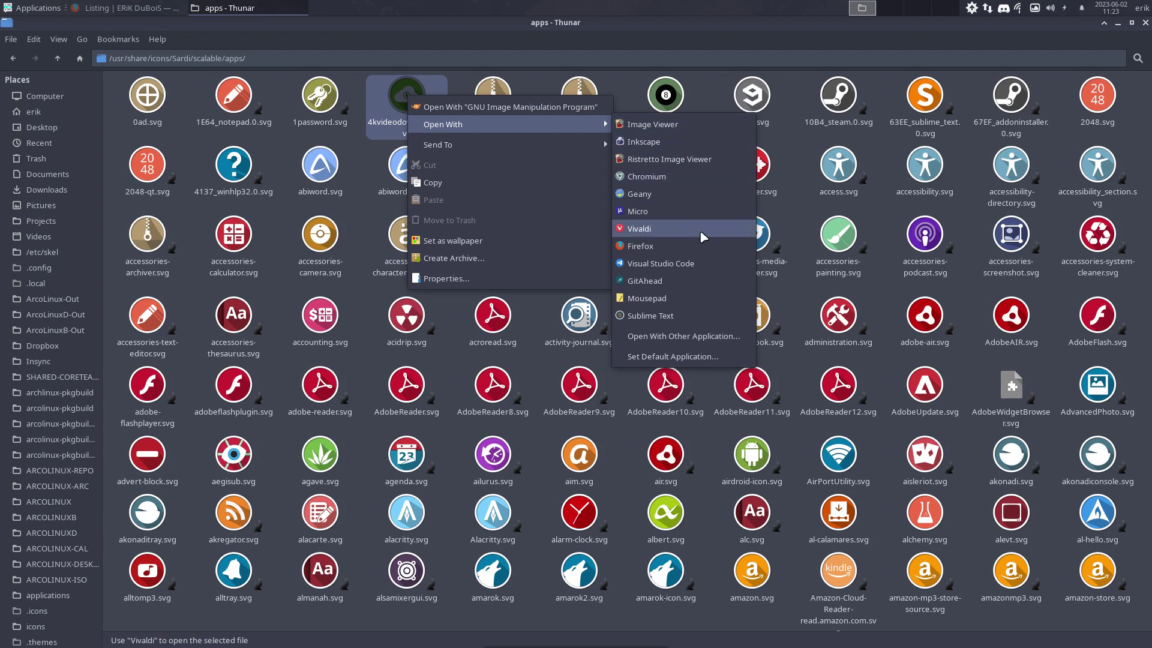
pyautogui.click(696, 315)
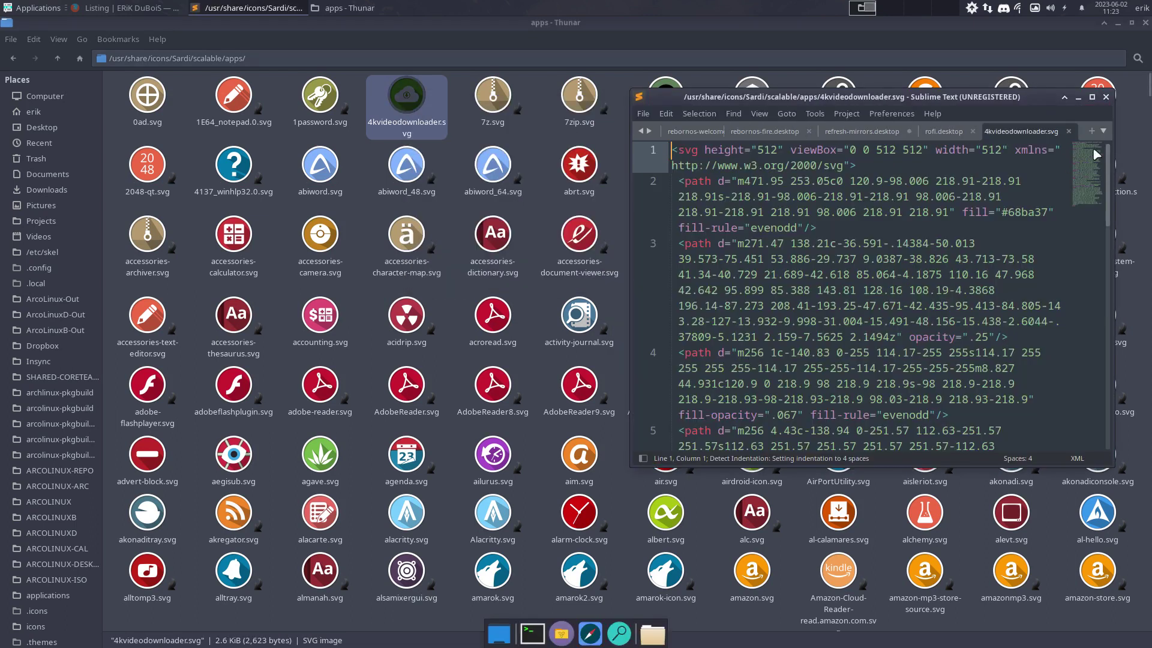
pyautogui.click(1091, 96)
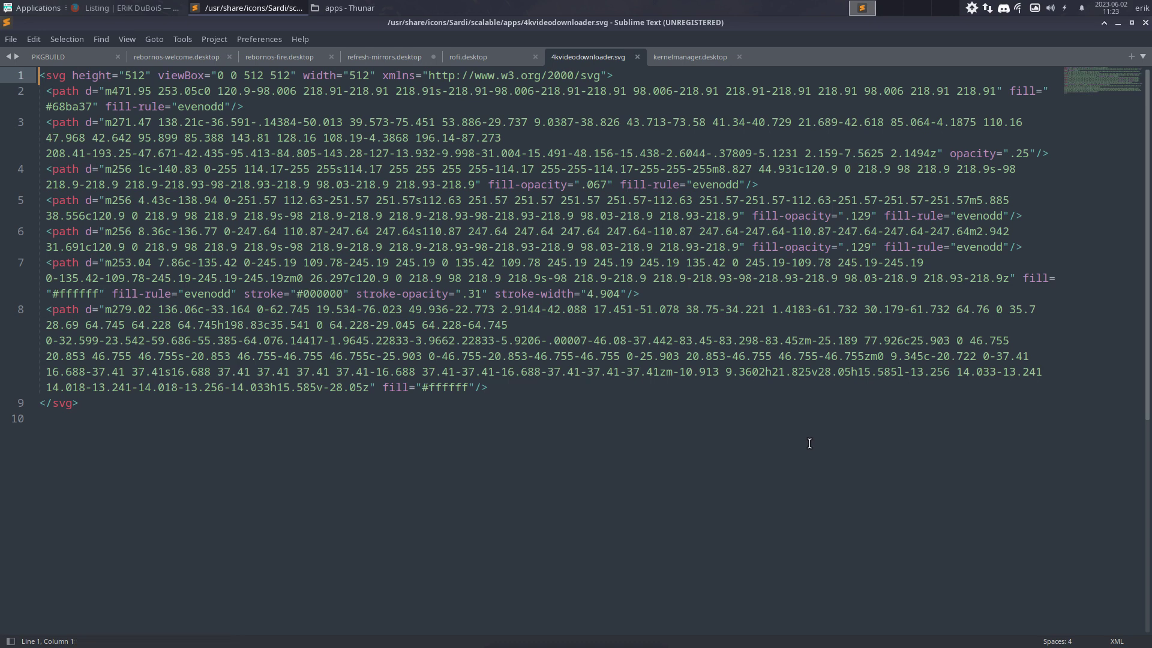
# Change the line 8 fill from ffffff to 000000, save with authorization, and minimize
pyautogui.moveTo(429, 386); pyautogui.dragTo(468, 386)
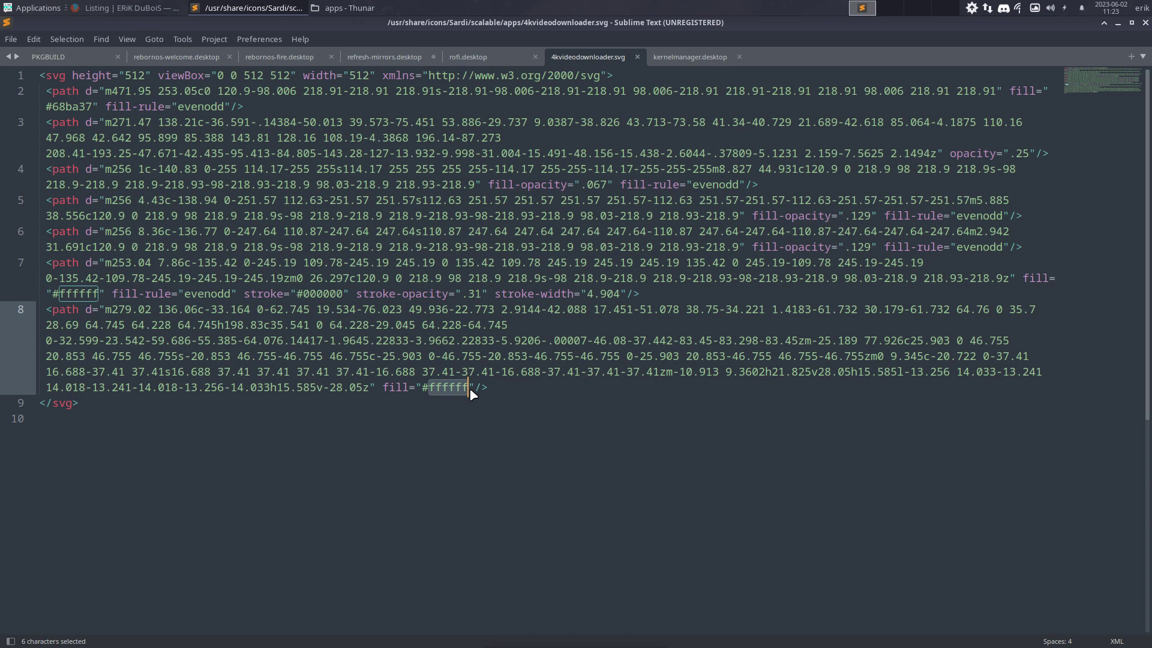
pyautogui.write('0000')
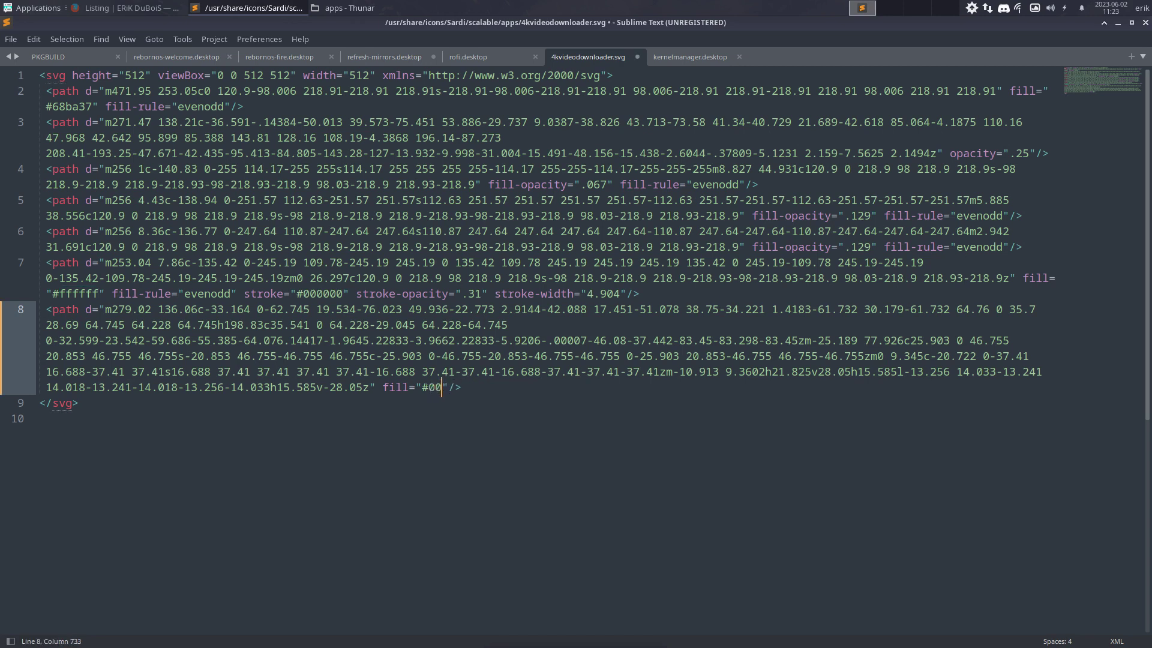
pyautogui.write('00')
pyautogui.hotkey('ctrl', 's')
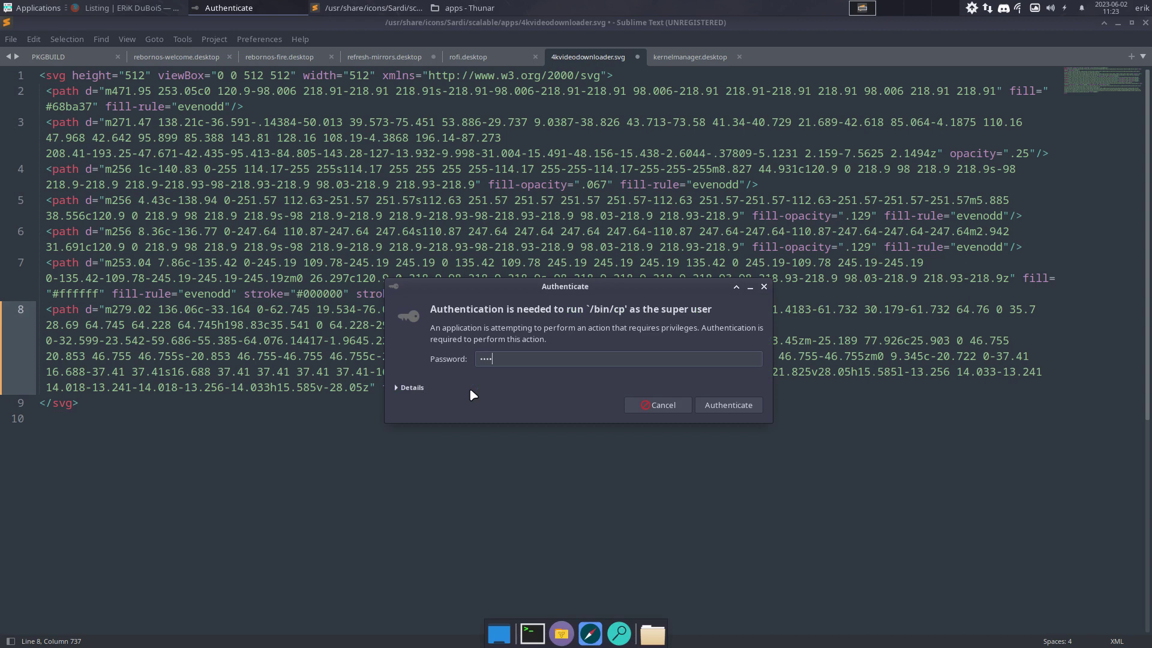
pyautogui.press('Return')
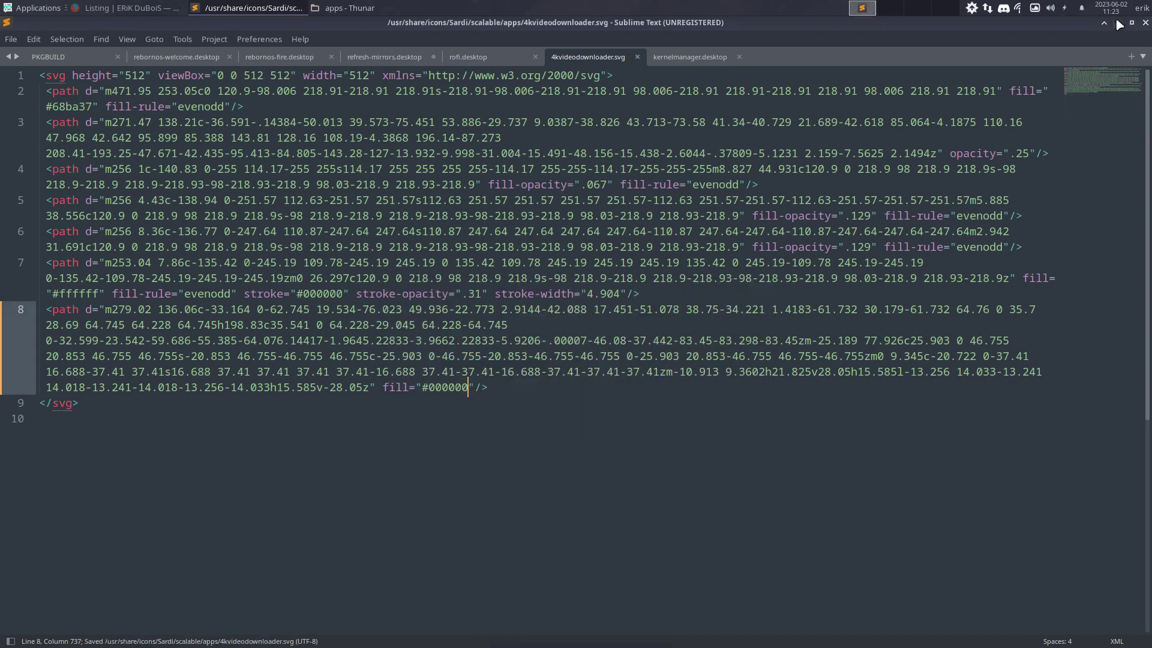
pyautogui.click(1117, 22)
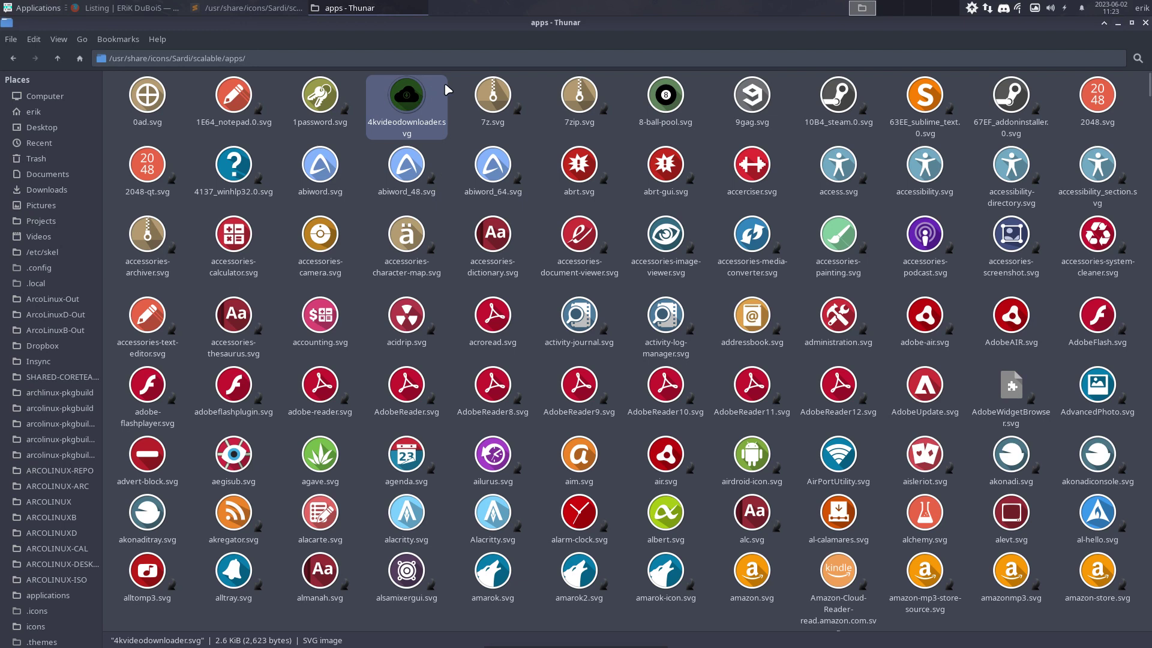
# Go up to /usr/share/icons and view the Sardi folder's Properties for size and item count
pyautogui.click(468, 113)
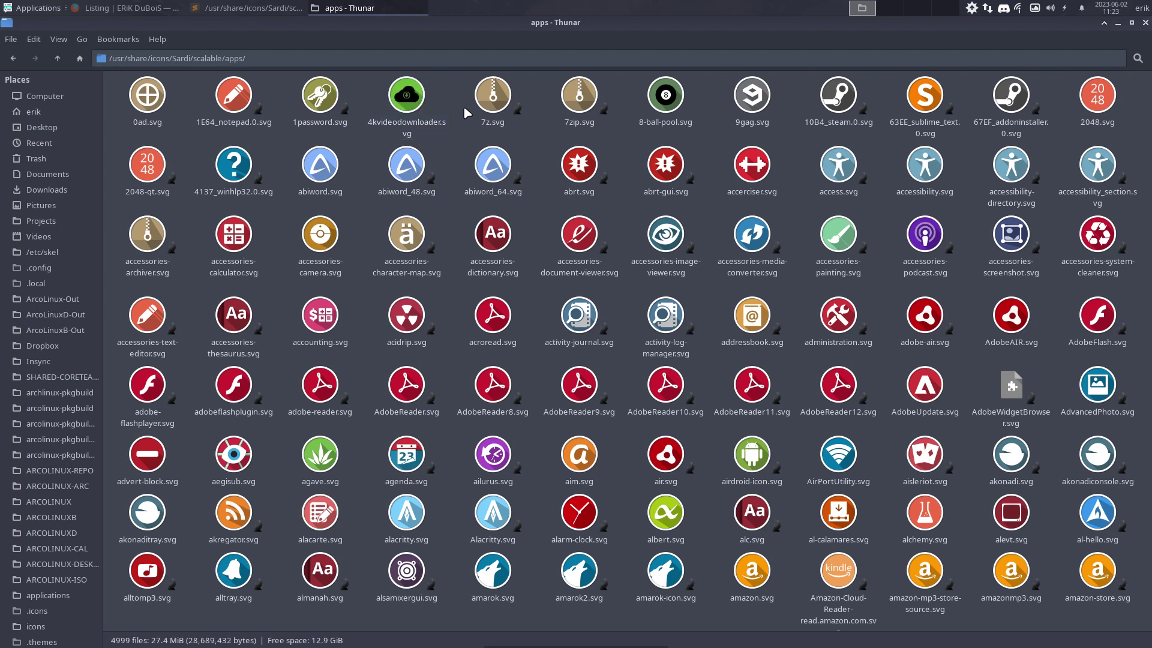
pyautogui.click(57, 58)
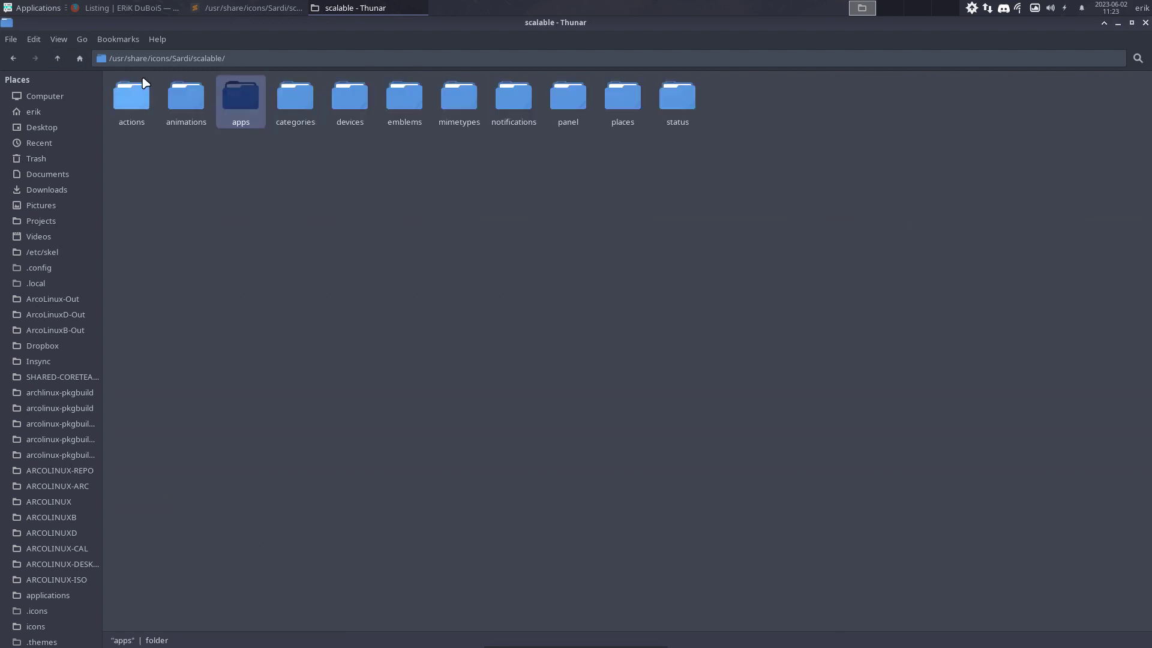
pyautogui.click(57, 59)
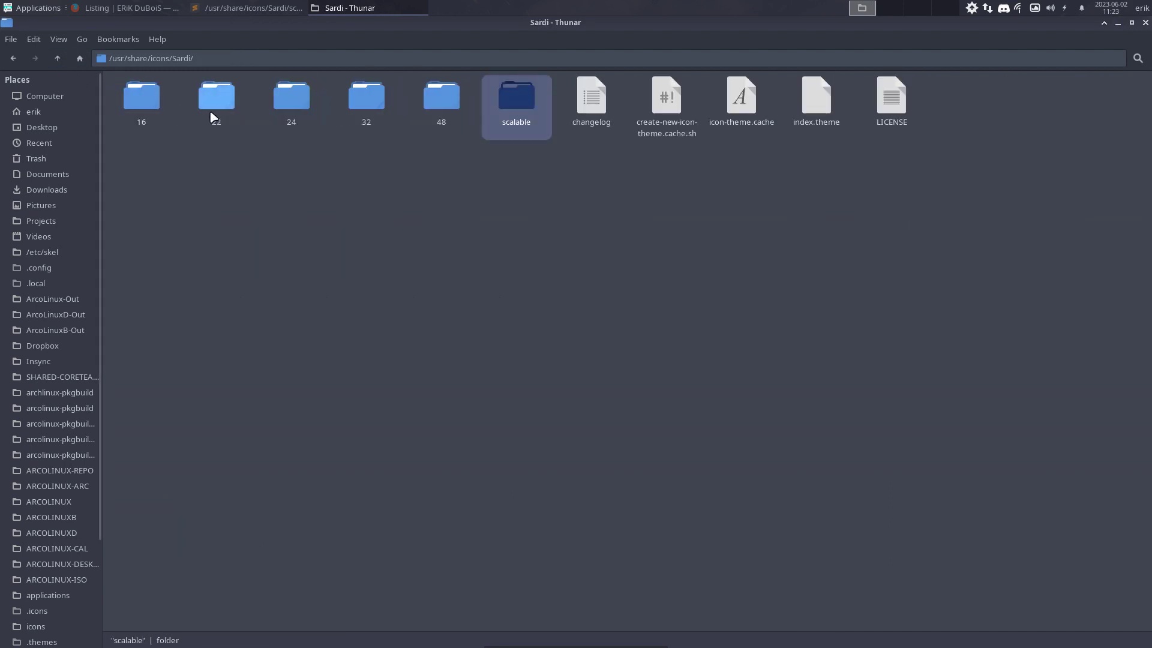
pyautogui.click(57, 58)
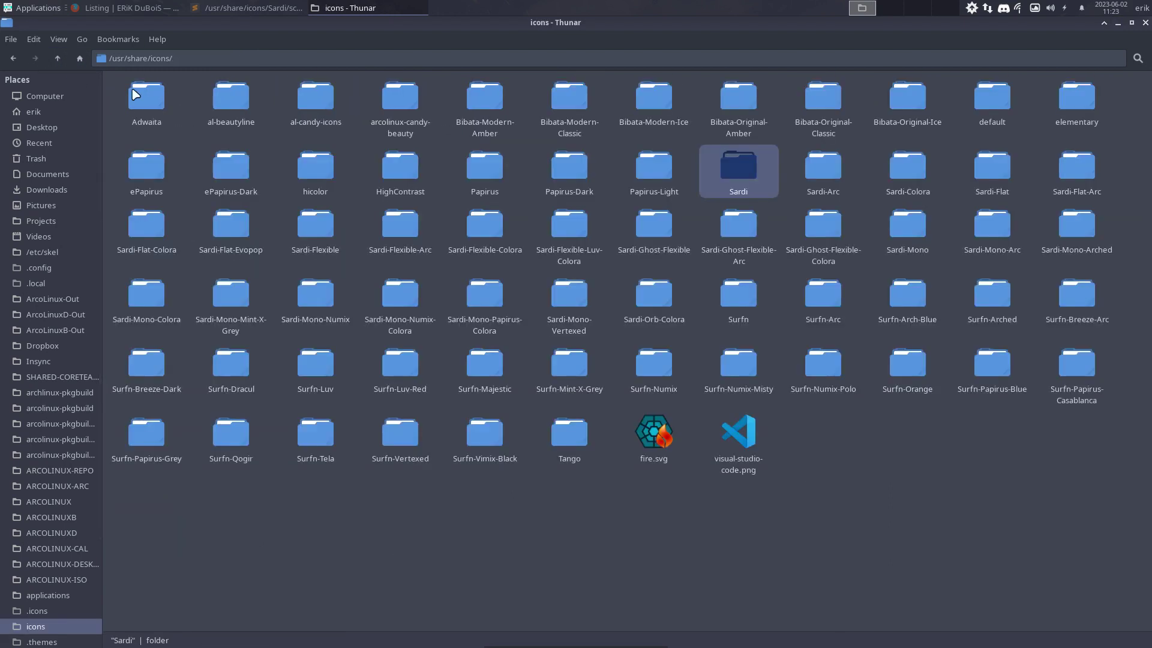
pyautogui.rightClick(743, 168)
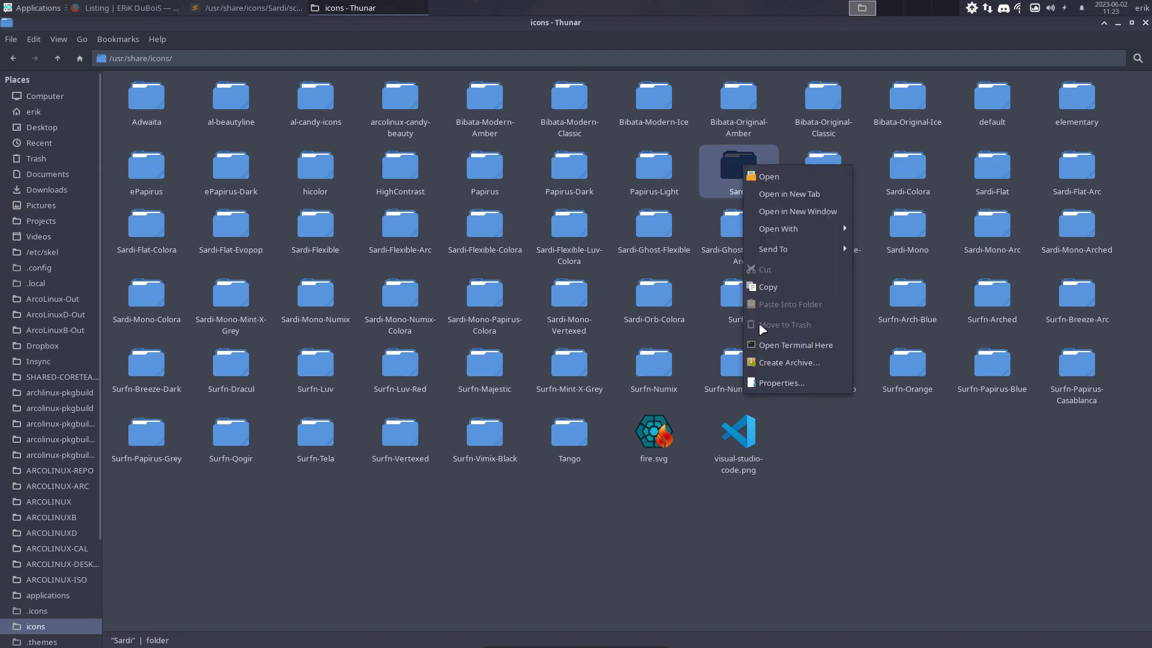
pyautogui.click(797, 383)
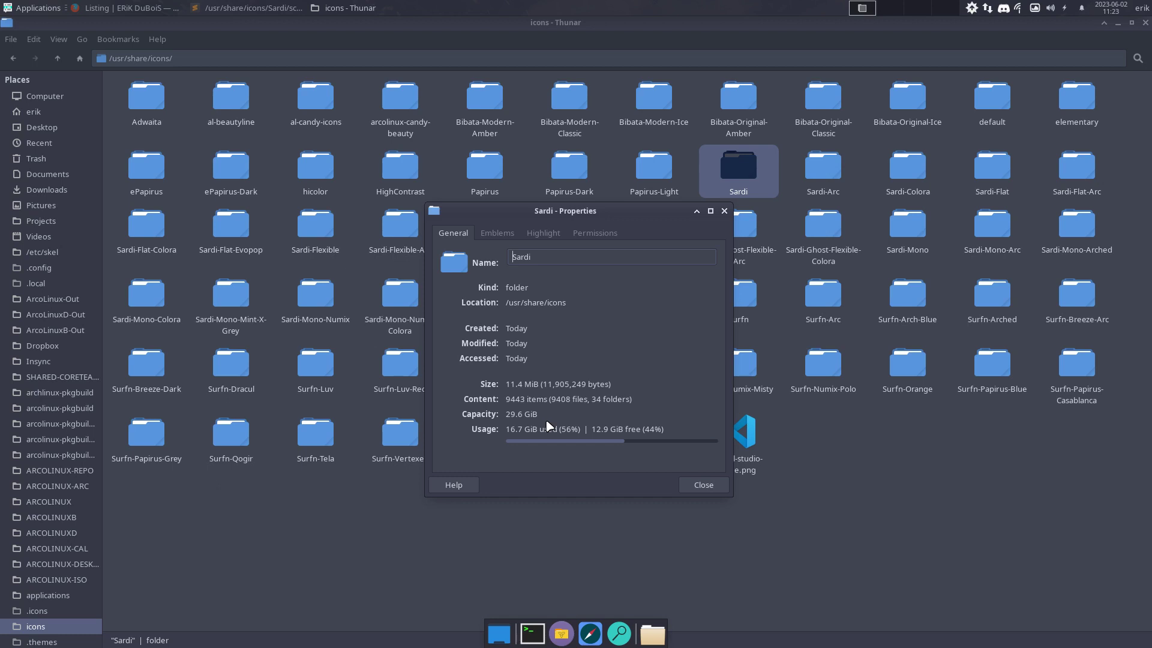
pyautogui.click(706, 483)
# Open Sardi, select create-new-icon-theme.cache.sh, and return to /usr/share/icons
pyautogui.doubleClick(744, 179)
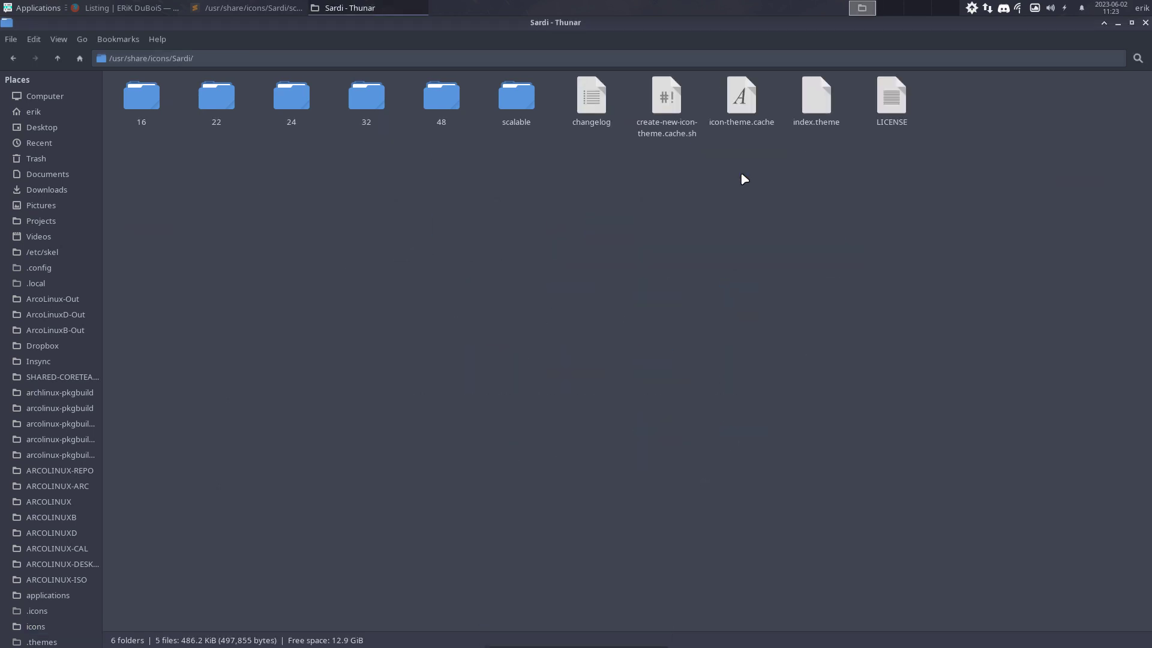
pyautogui.click(664, 111)
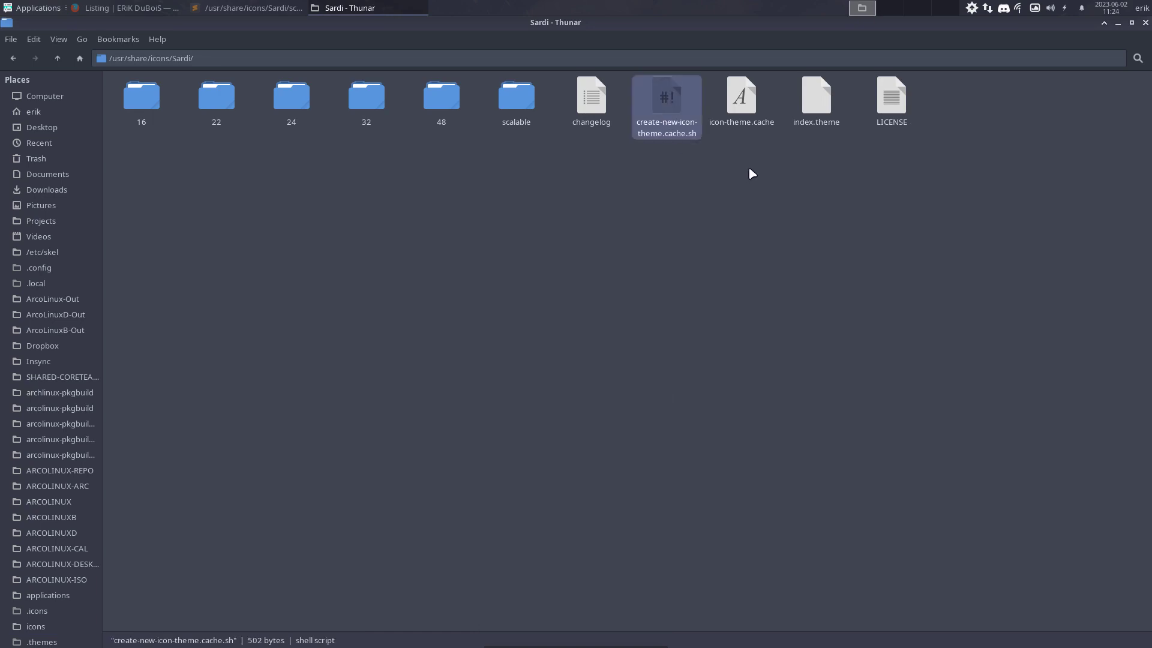
pyautogui.click(58, 58)
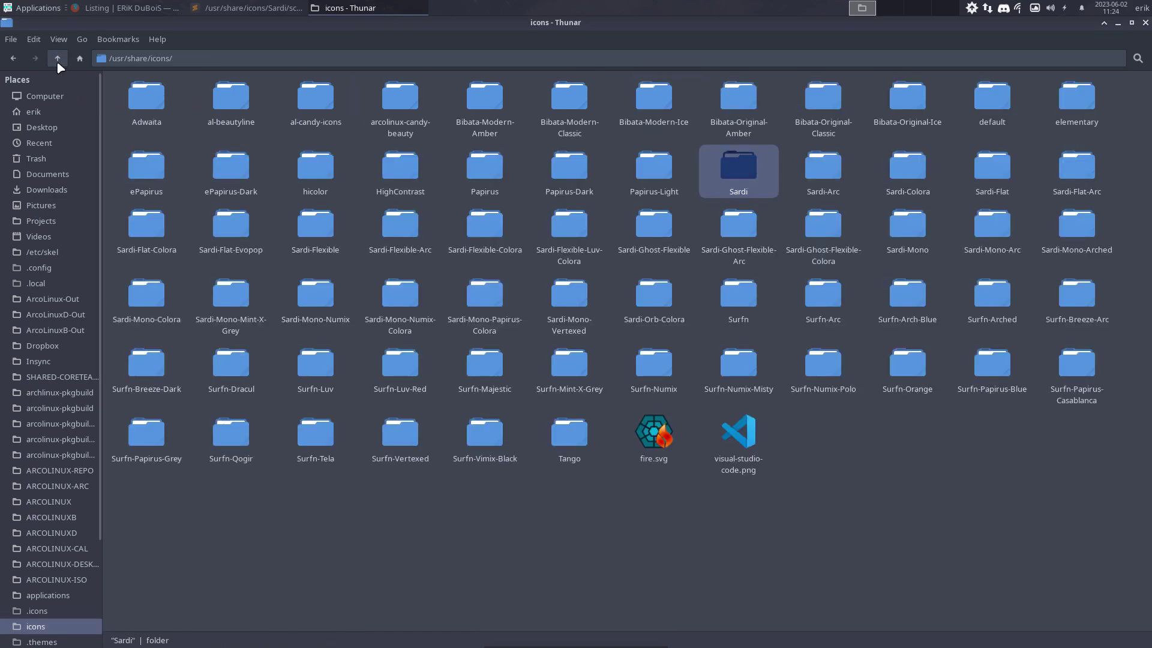
# Open Sardi-Colora and select its Aquamarine, Black-Rock, Botticelli and Firebrick scripts
pyautogui.doubleClick(905, 171)
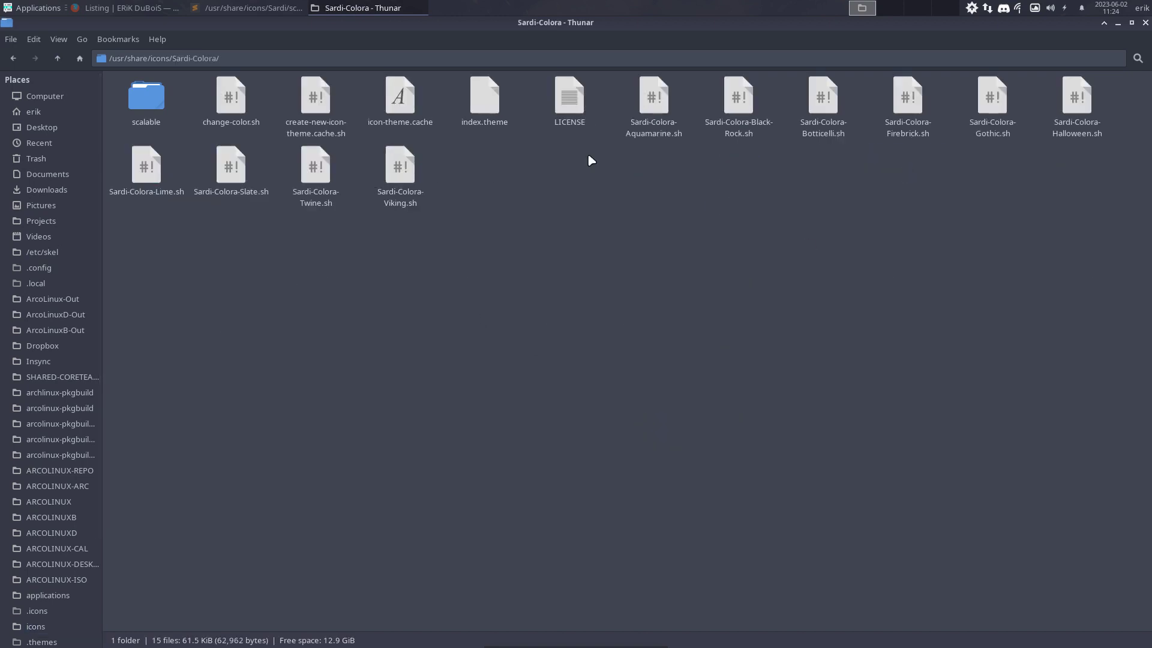
pyautogui.click(670, 137)
pyautogui.click(771, 139)
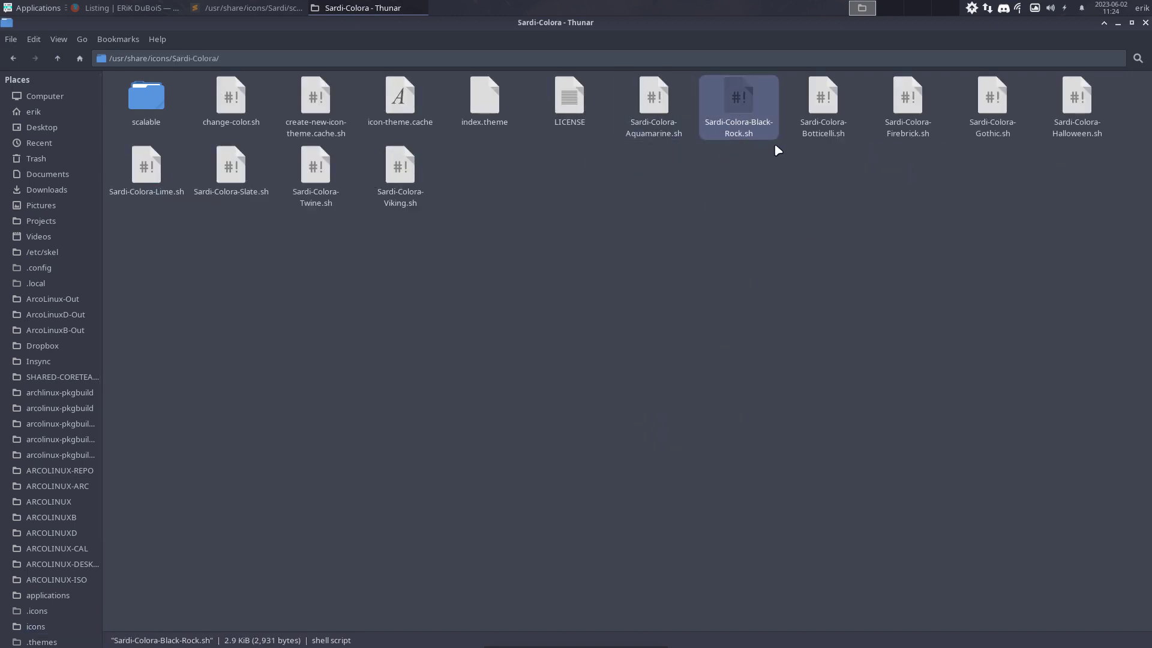
pyautogui.click(828, 132)
pyautogui.click(896, 135)
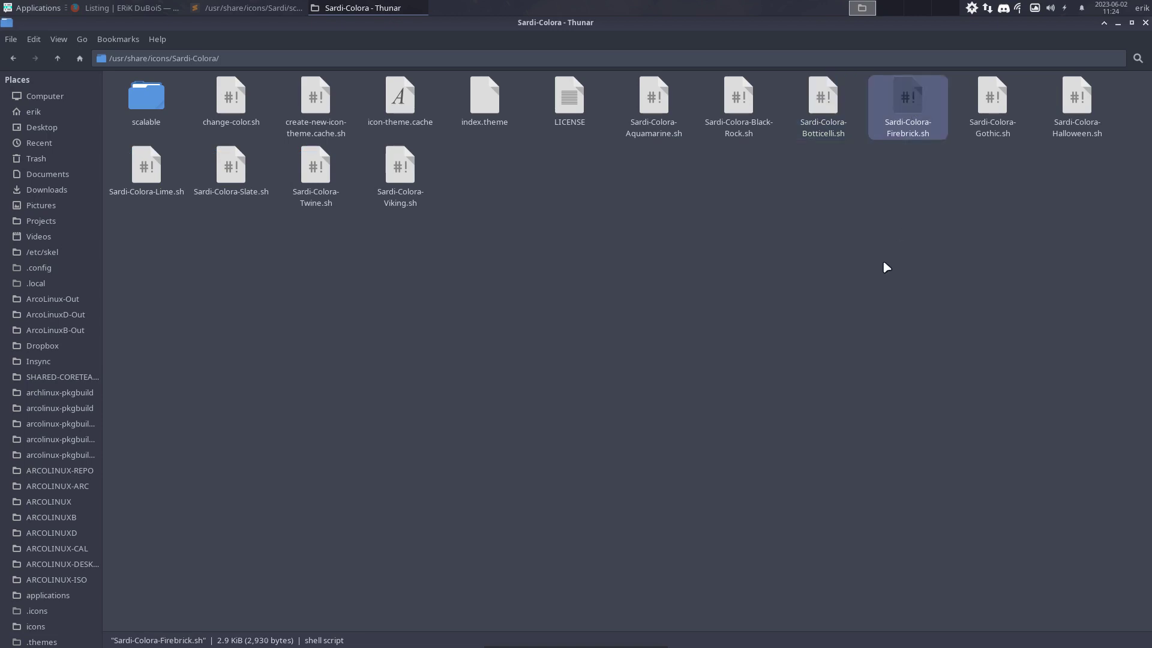
# List sardi- packages via pacman tab completion in a terminal, then select Sardi-Colora-Gothic.sh
pyautogui.hotkey('ctrl', 'alt', 't')
pyautogui.write('sudo pa')
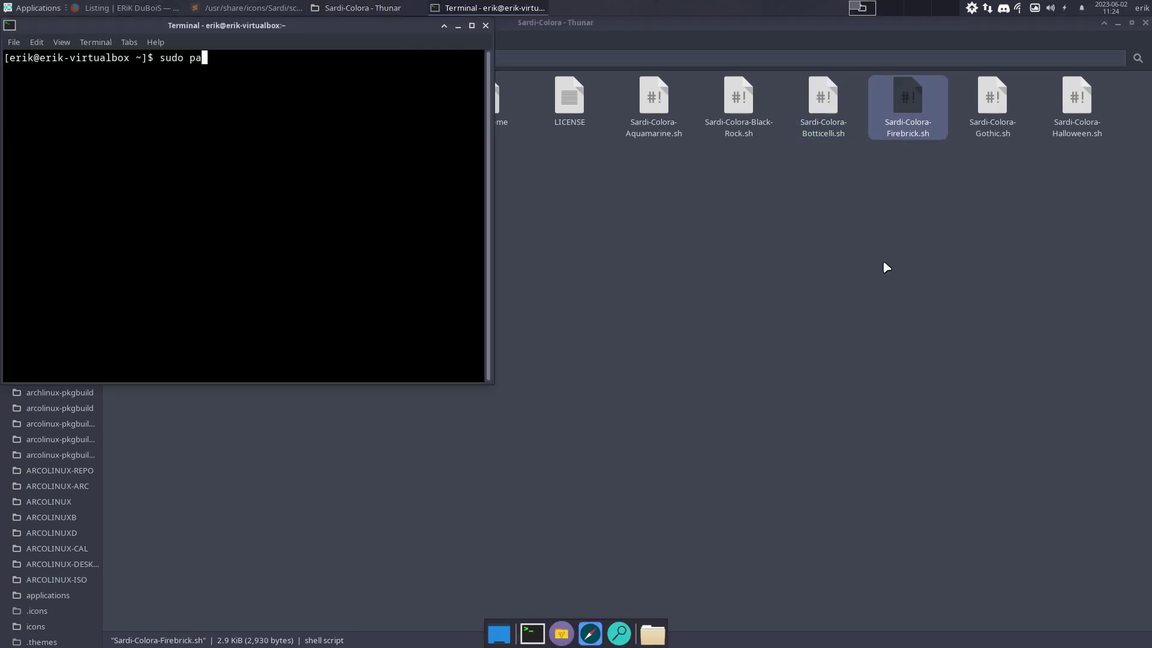
pyautogui.write('cman -S aardi-')
pyautogui.press('Tab')
pyautogui.press('Tab')
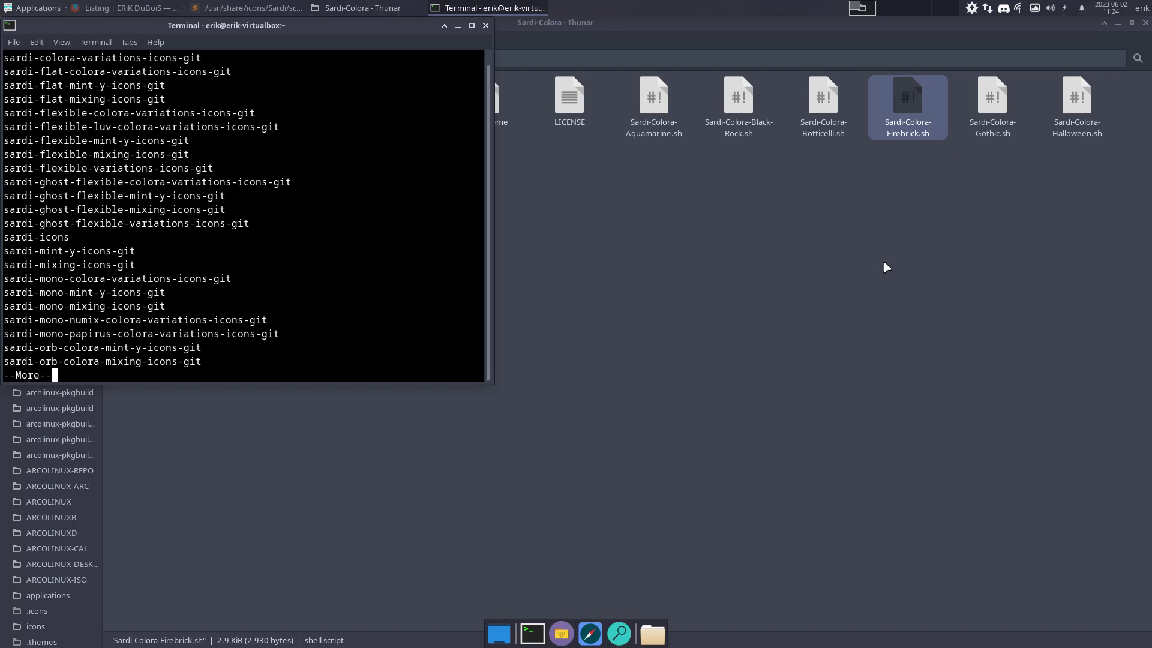
pyautogui.press('Return')
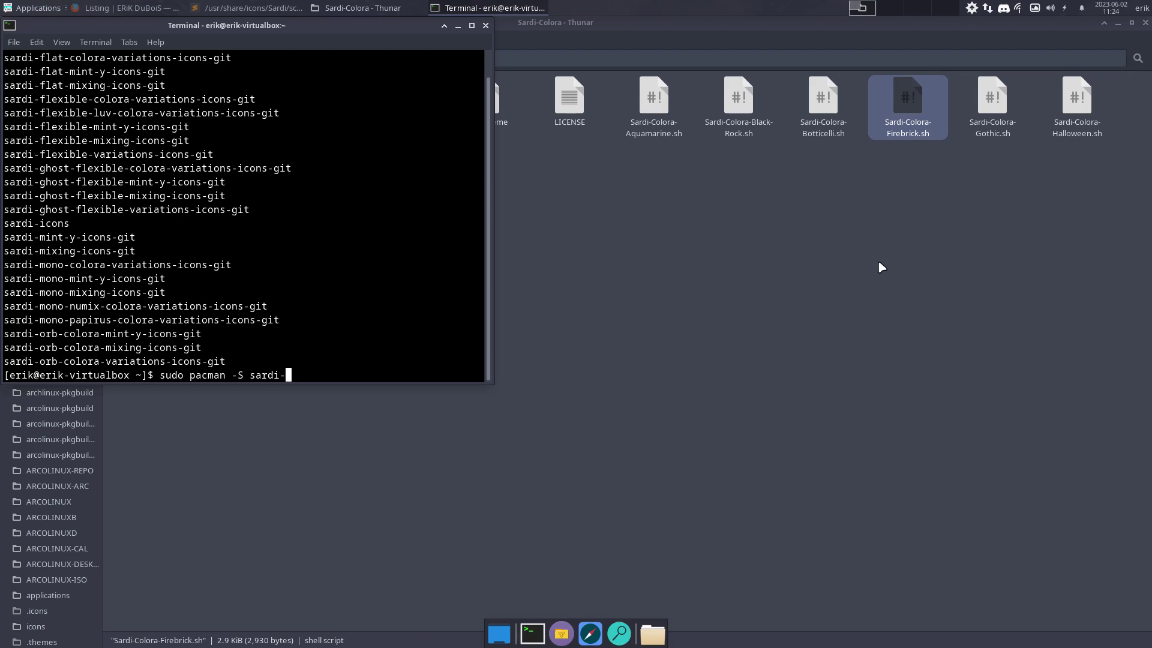
pyautogui.click(993, 107)
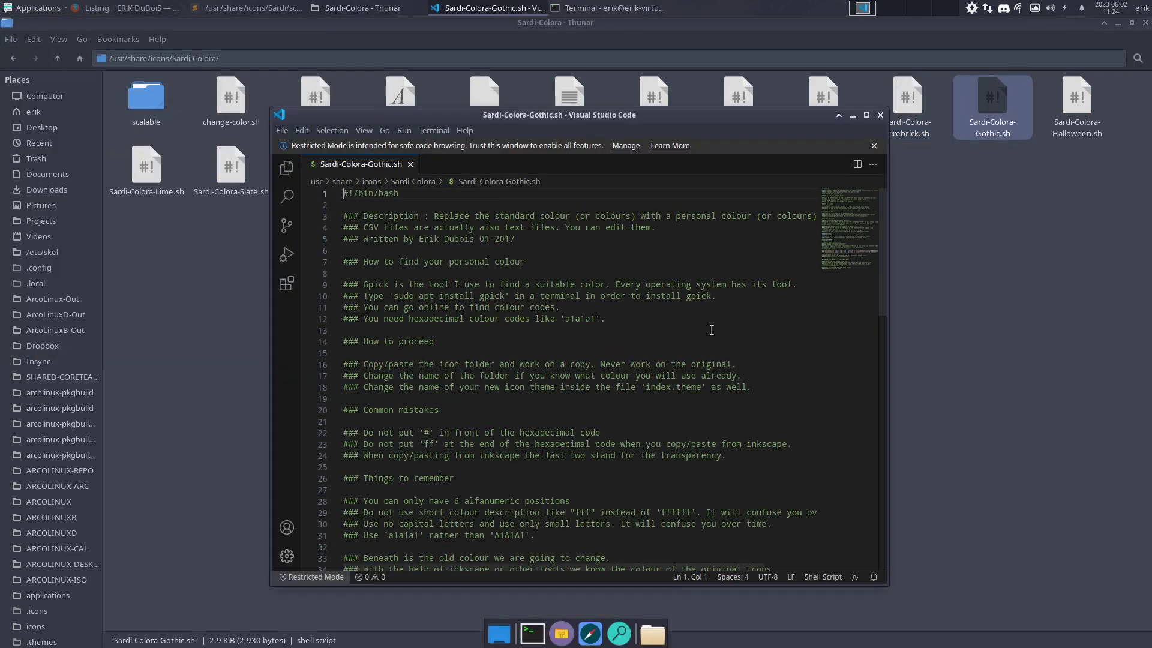
# Check the newcolour value in Sardi-Colora-Gothic.sh, close VS Code, Thunar and the terminal, then open Shut Down
pyautogui.scroll(-13, 708, 329)
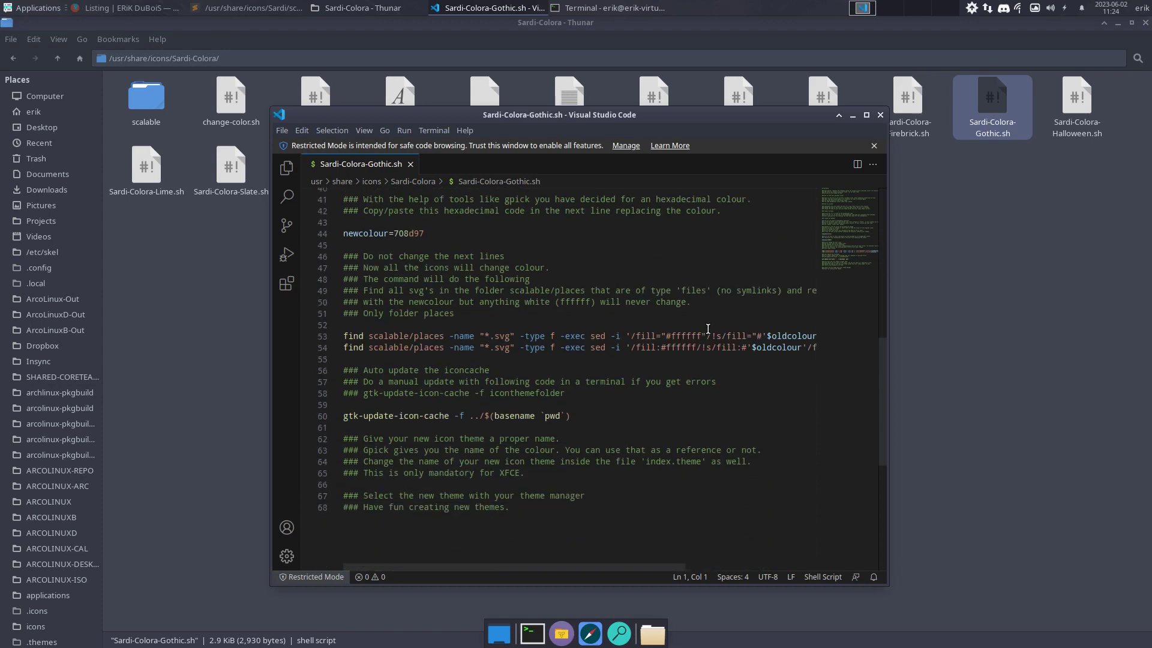
pyautogui.click(880, 114)
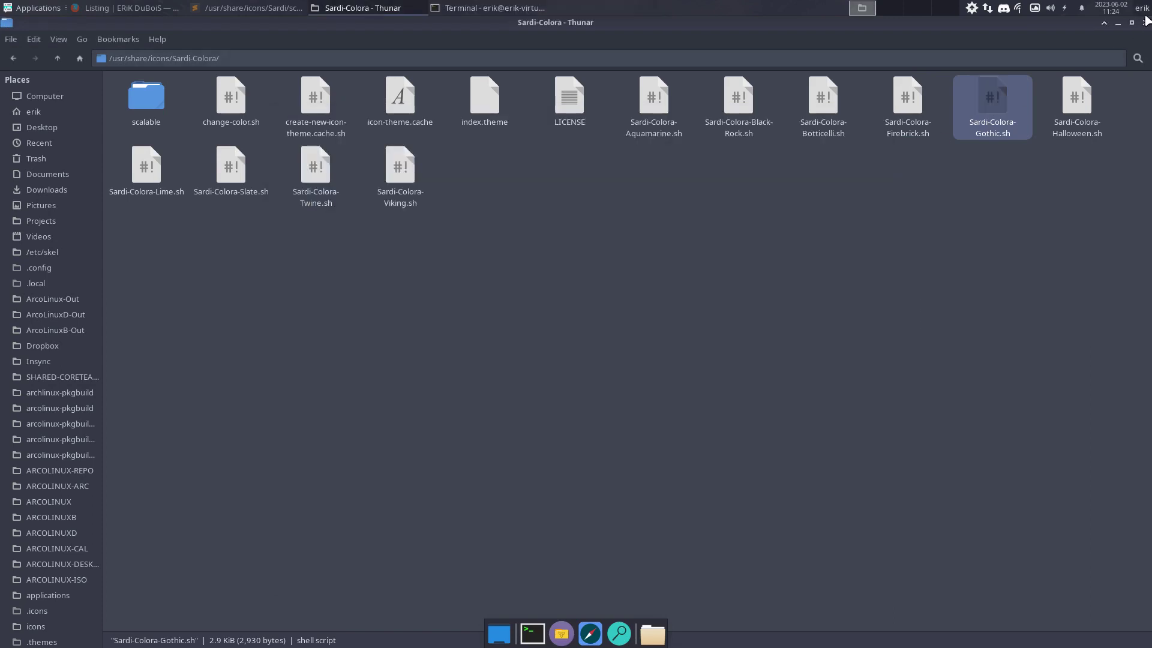
pyautogui.click(1146, 24)
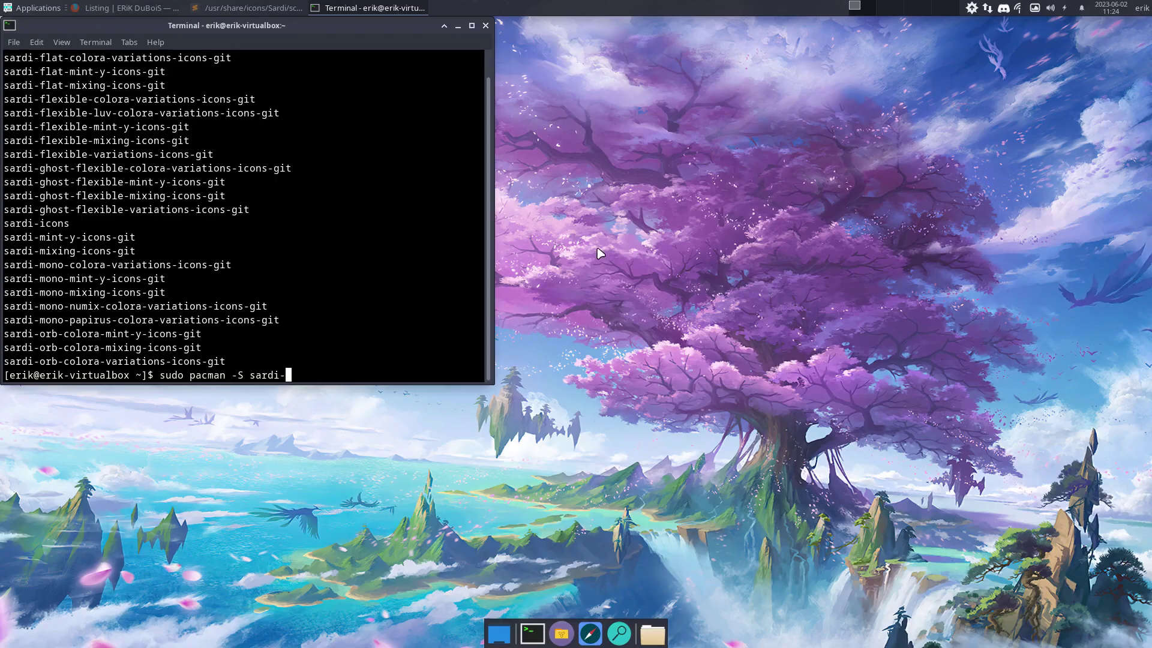
pyautogui.click(486, 26)
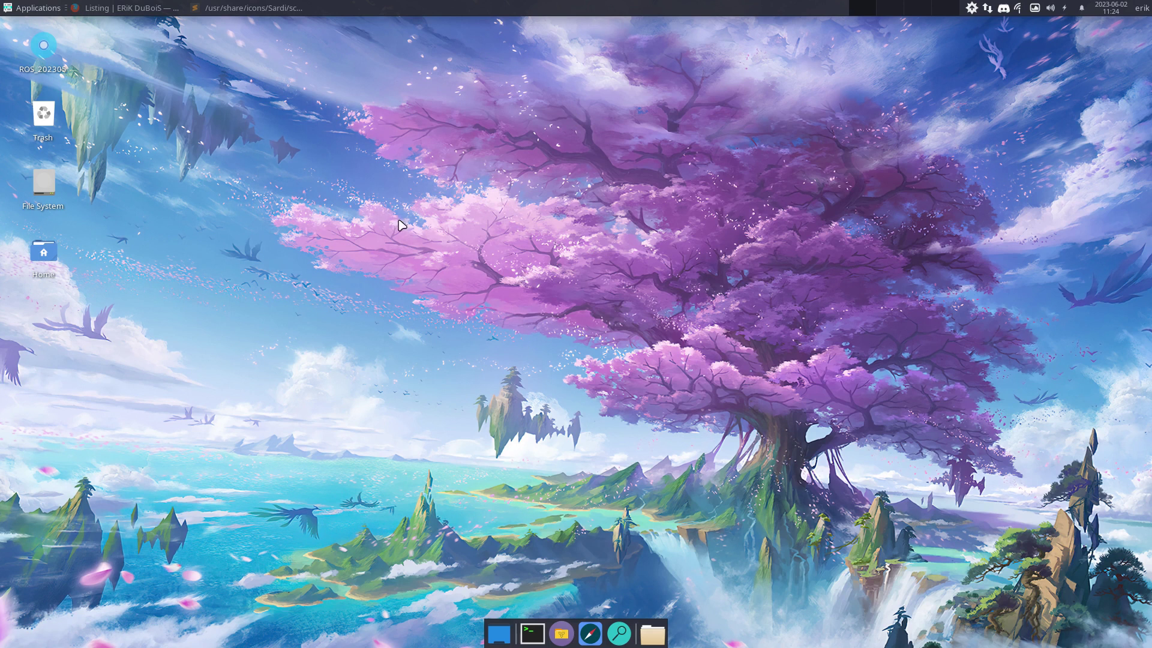
pyautogui.click(1141, 8)
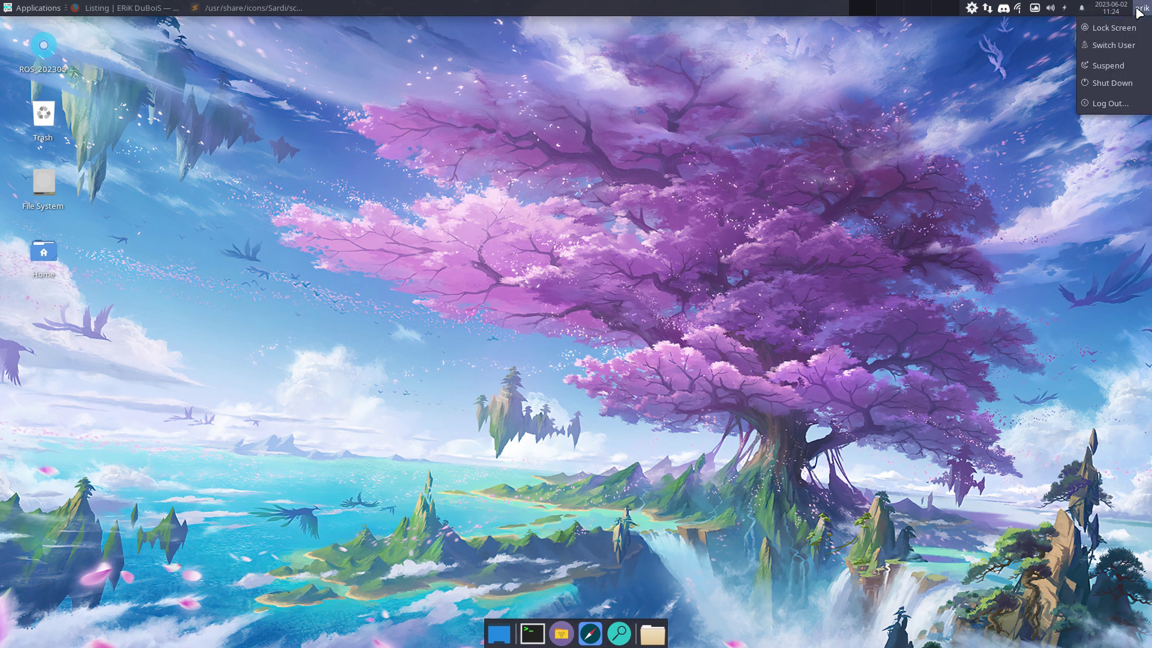